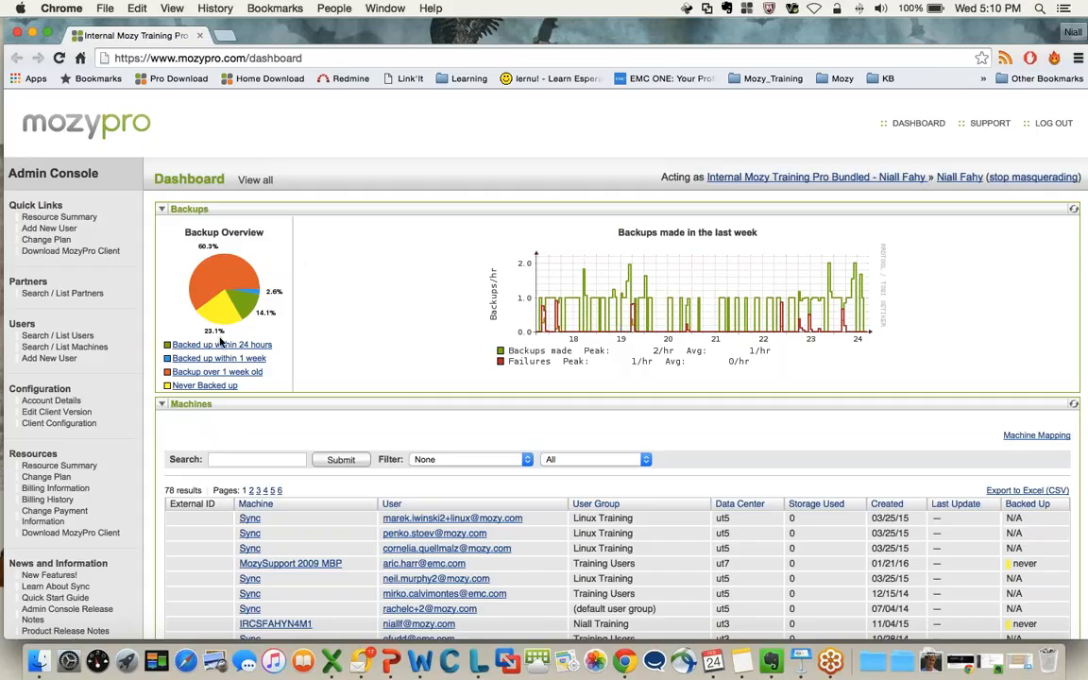
Filter the machines list to those never backed up and review the listed machines
scroll(201, 308, "down", 3)
scroll(189, 345, "up", 3)
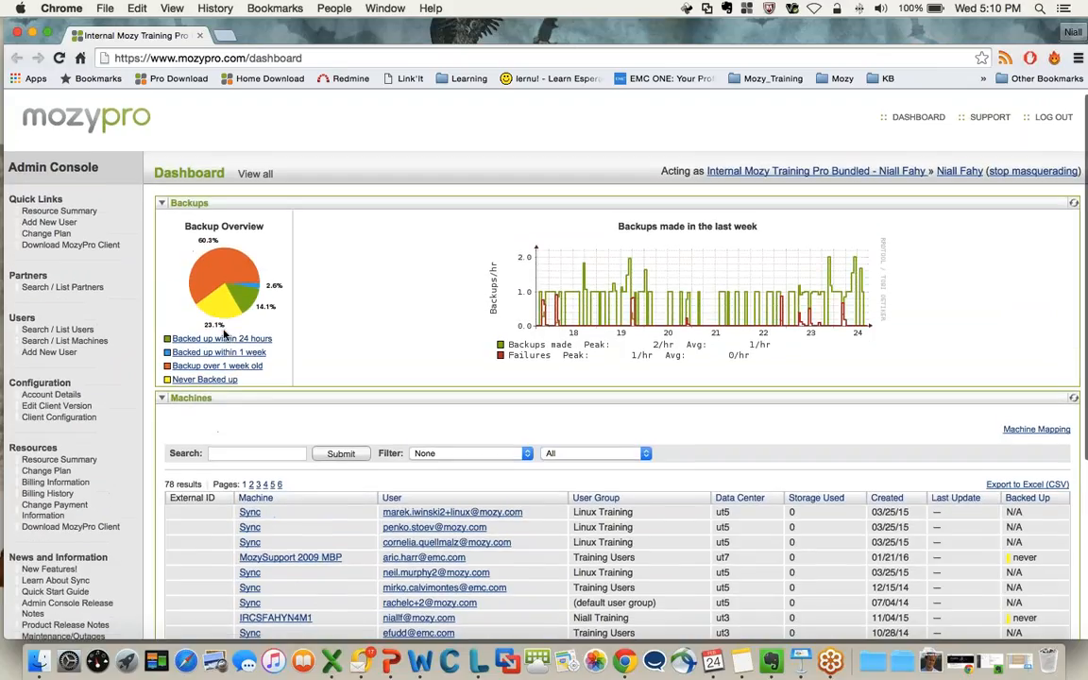
left_click(205, 381)
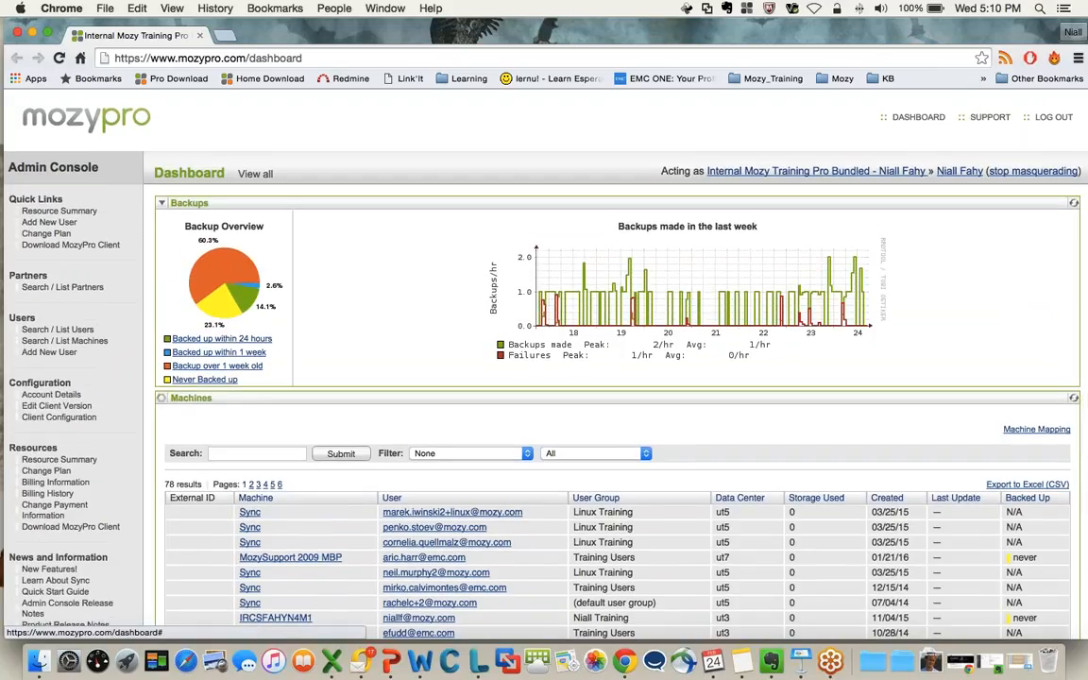
scroll(398, 500, "down", 1)
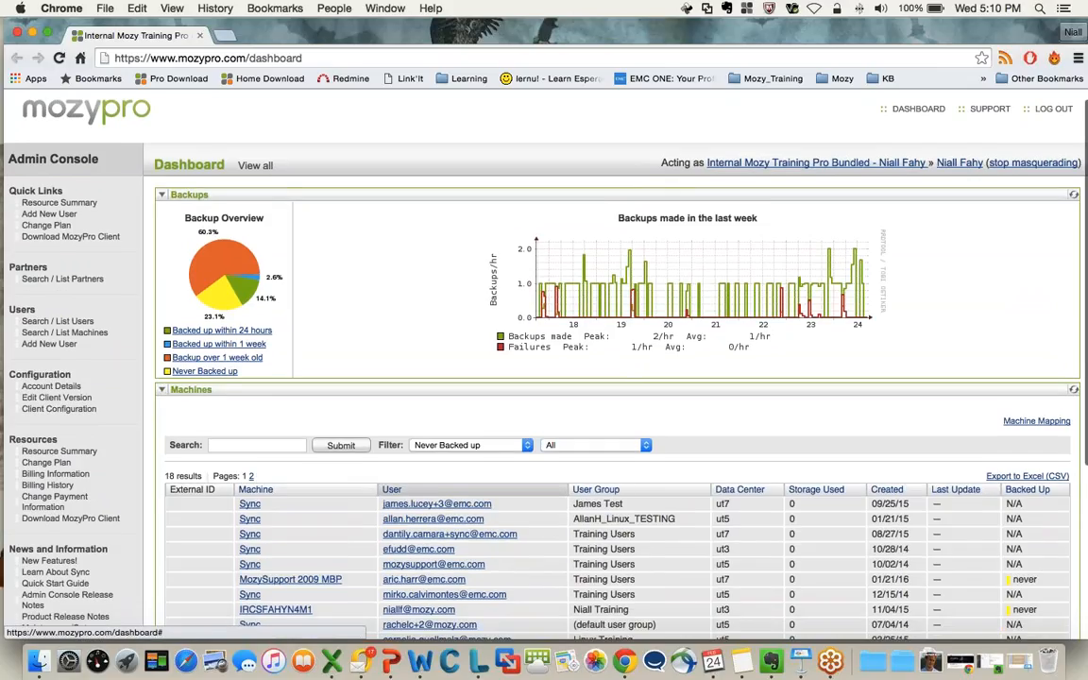
scroll(398, 501, "down", 4)
scroll(581, 501, "down", 1)
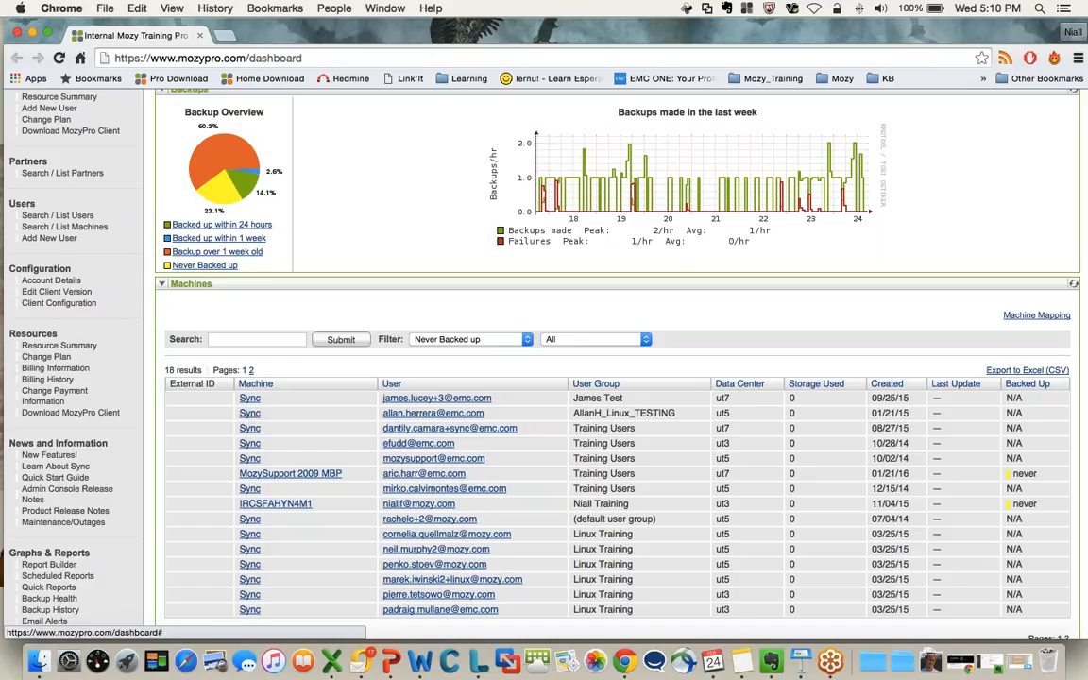
Filter the machines to those backed up within 24 hours and show the details of the Sync entry's user
left_click(215, 226)
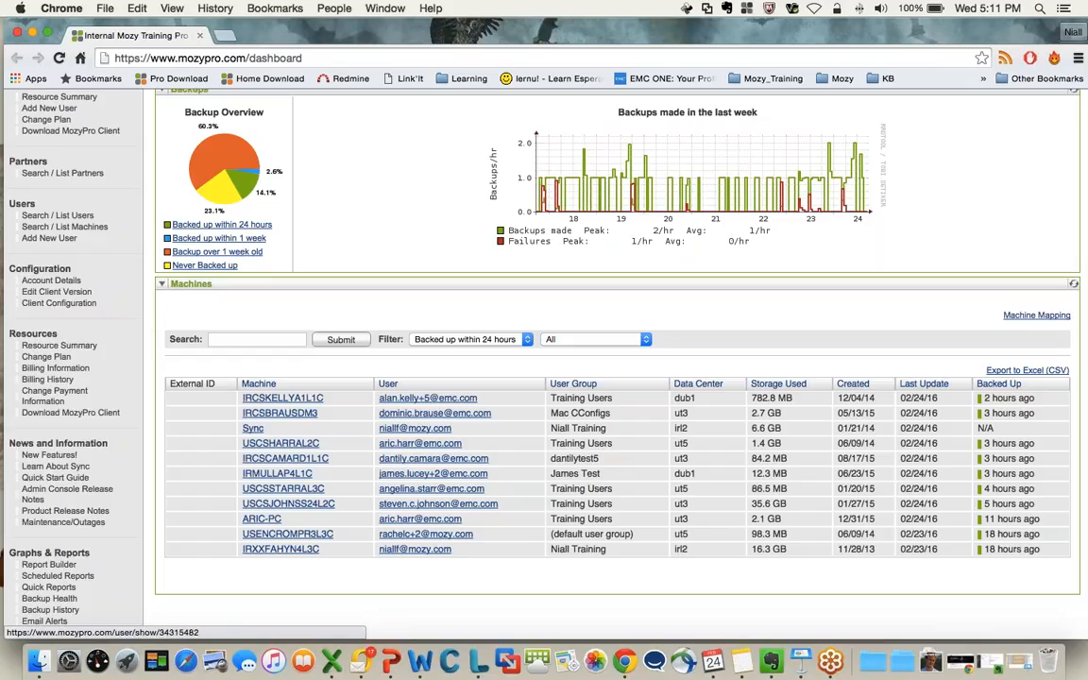
left_click(413, 430)
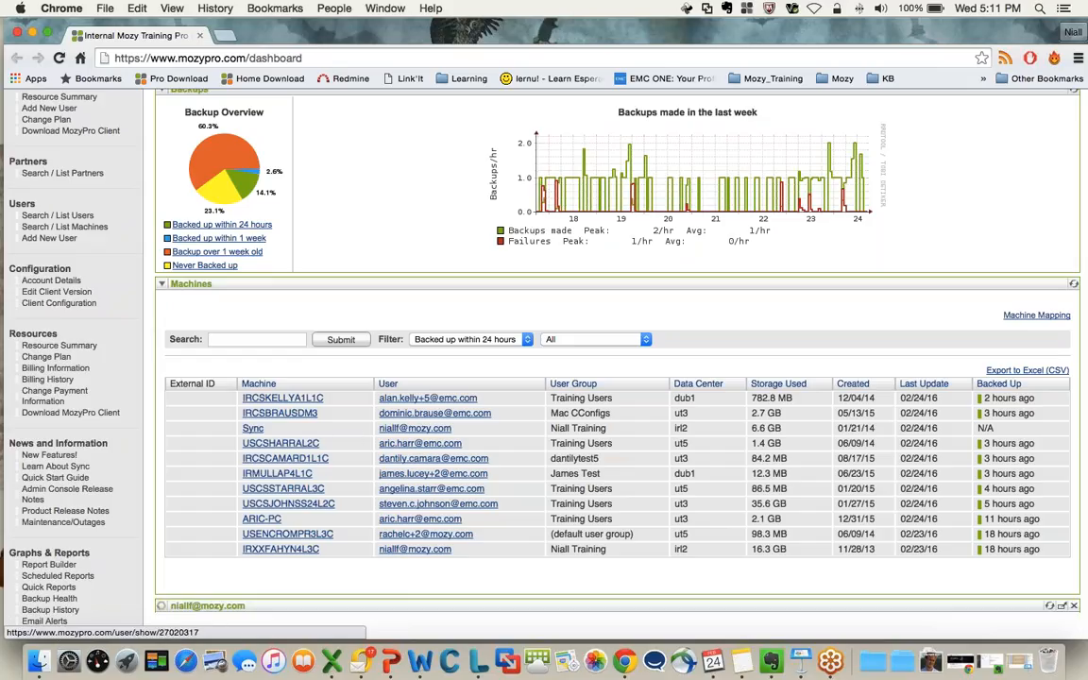
scroll(413, 432, "down", 3)
scroll(406, 421, "down", 5)
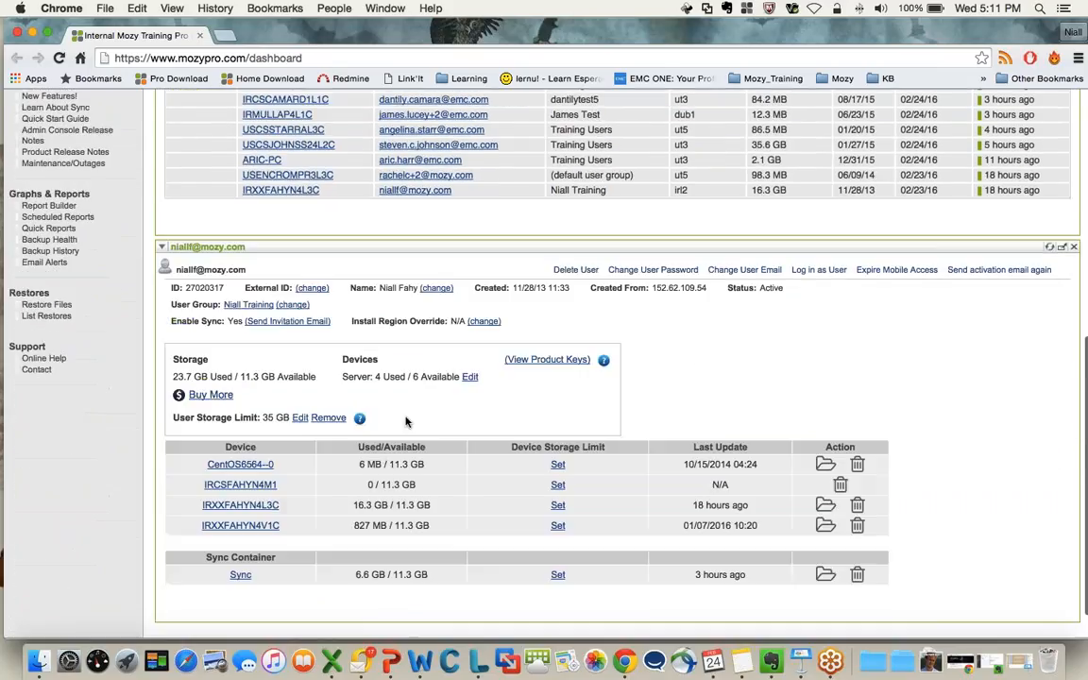
Open the details of machine IRXXFAHYN4L3C and review its backup and restore history
left_click(285, 191)
scroll(377, 425, "down", 2)
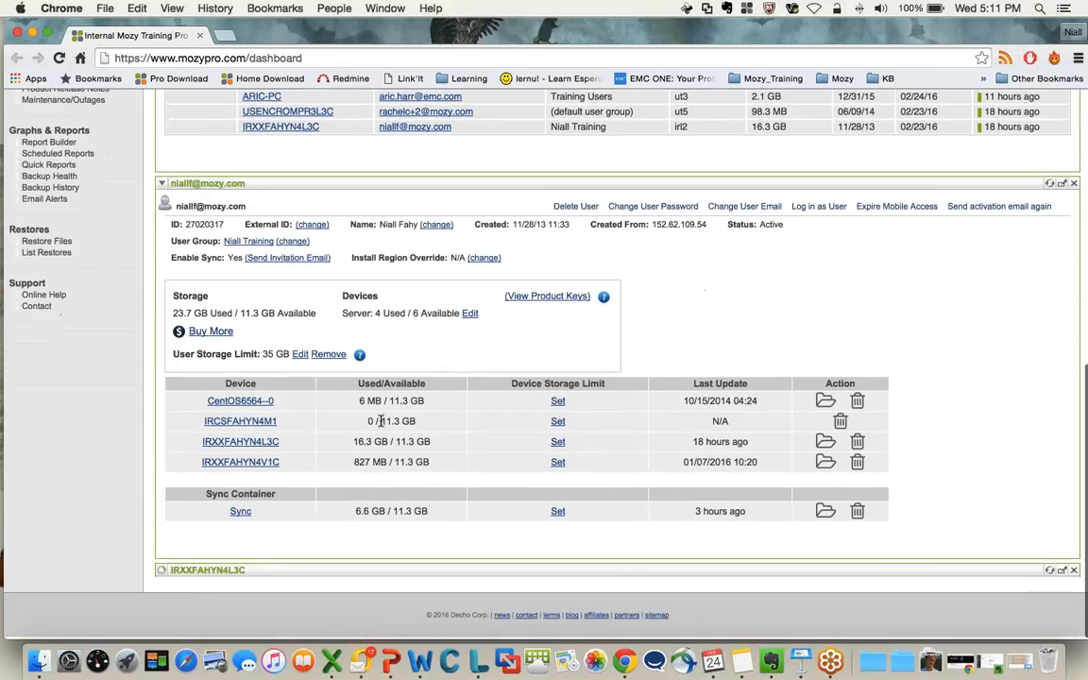
scroll(501, 508, "down", 10)
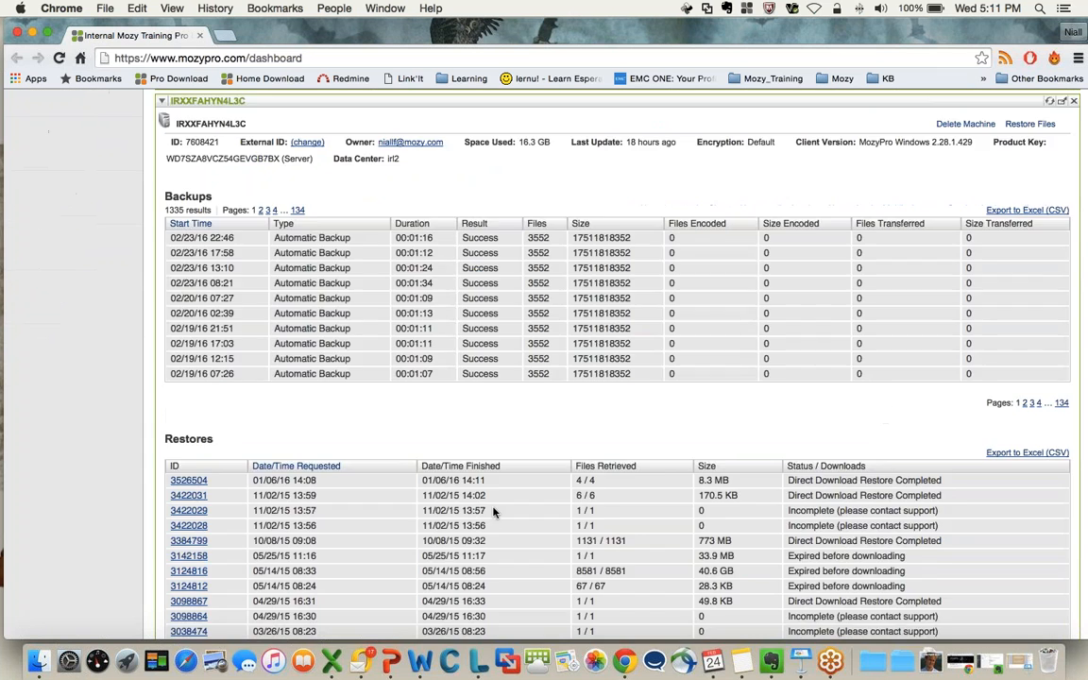
scroll(501, 478, "up", 9)
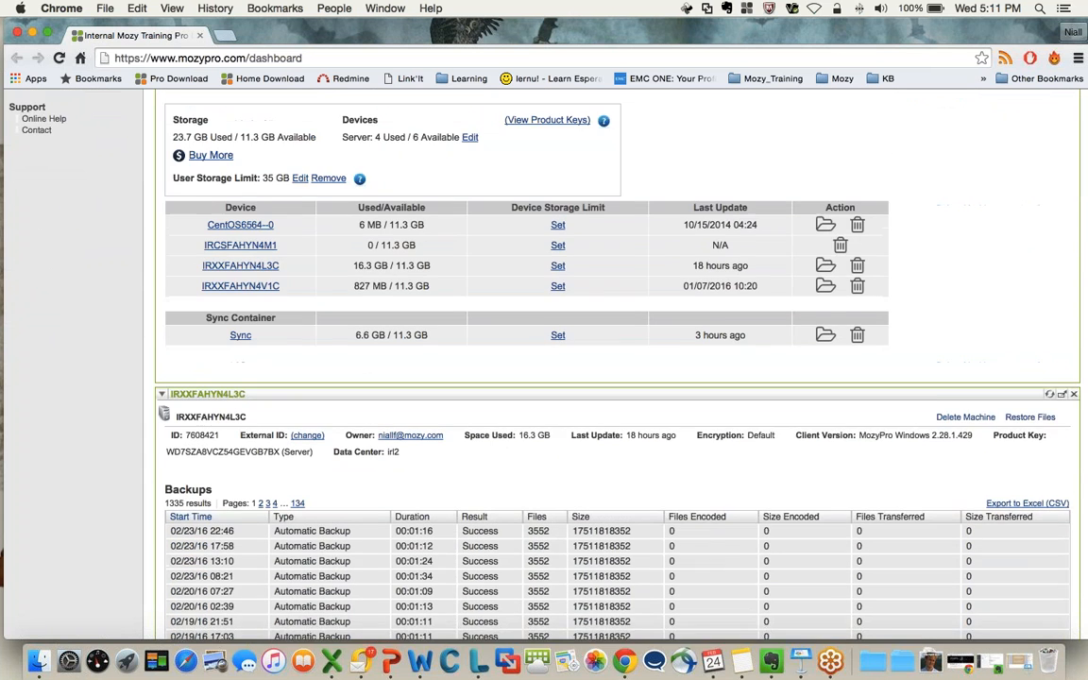
scroll(455, 435, "down", 4)
scroll(454, 436, "down", 3)
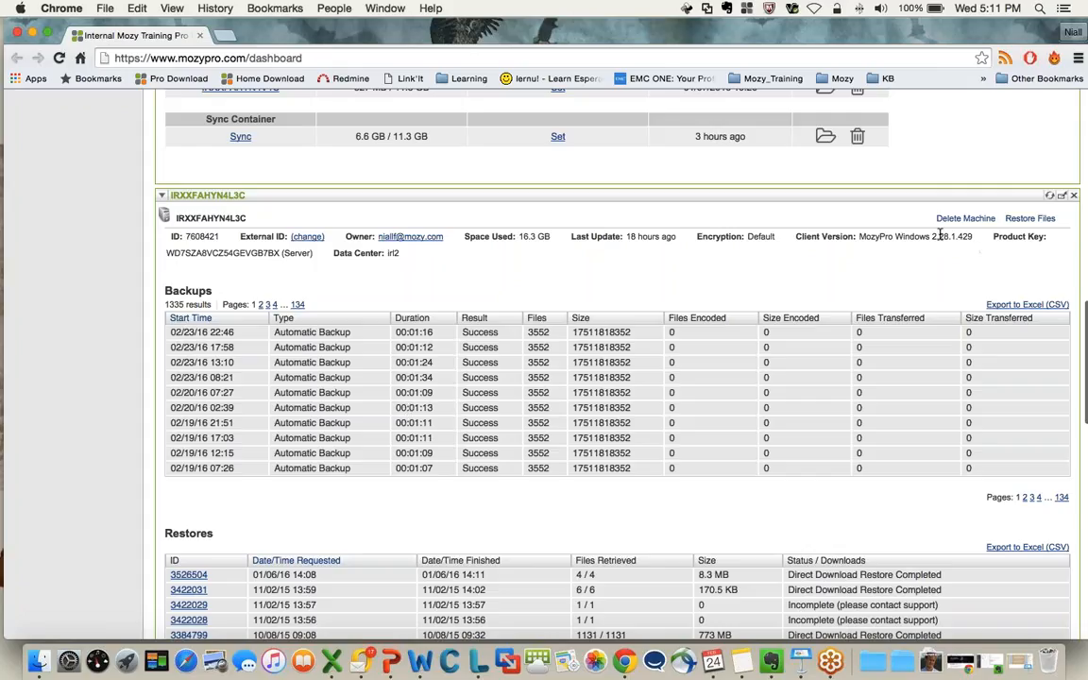
Open the Resource Summary to view the account's storage usage
scroll(722, 300, "up", 2)
scroll(723, 301, "up", 1)
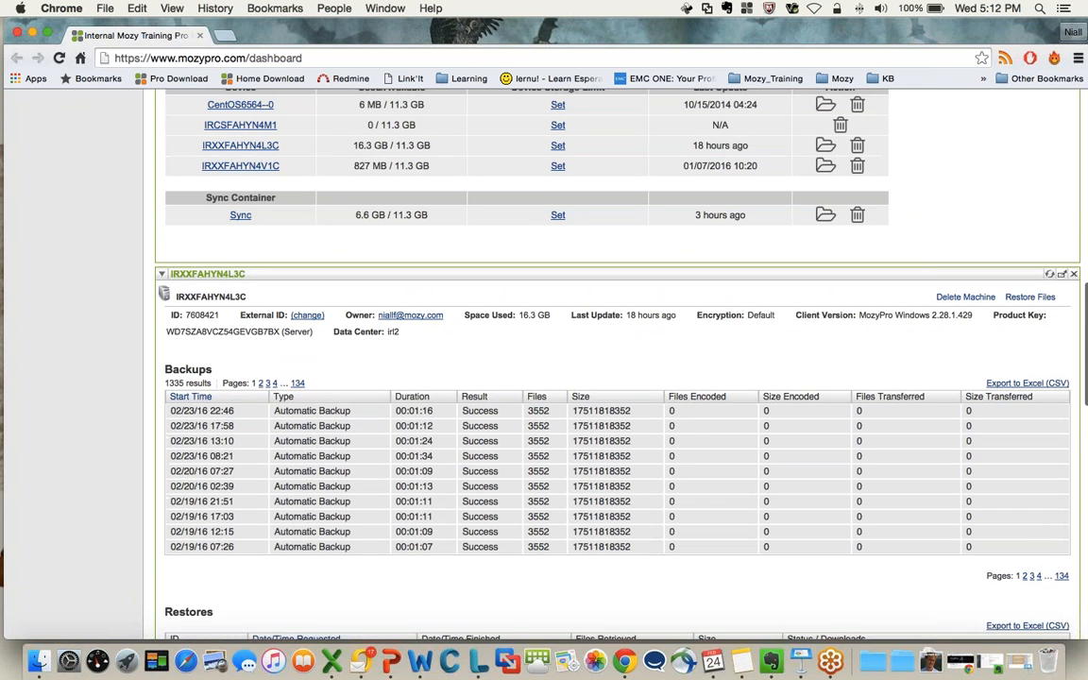
scroll(585, 312, "up", 1)
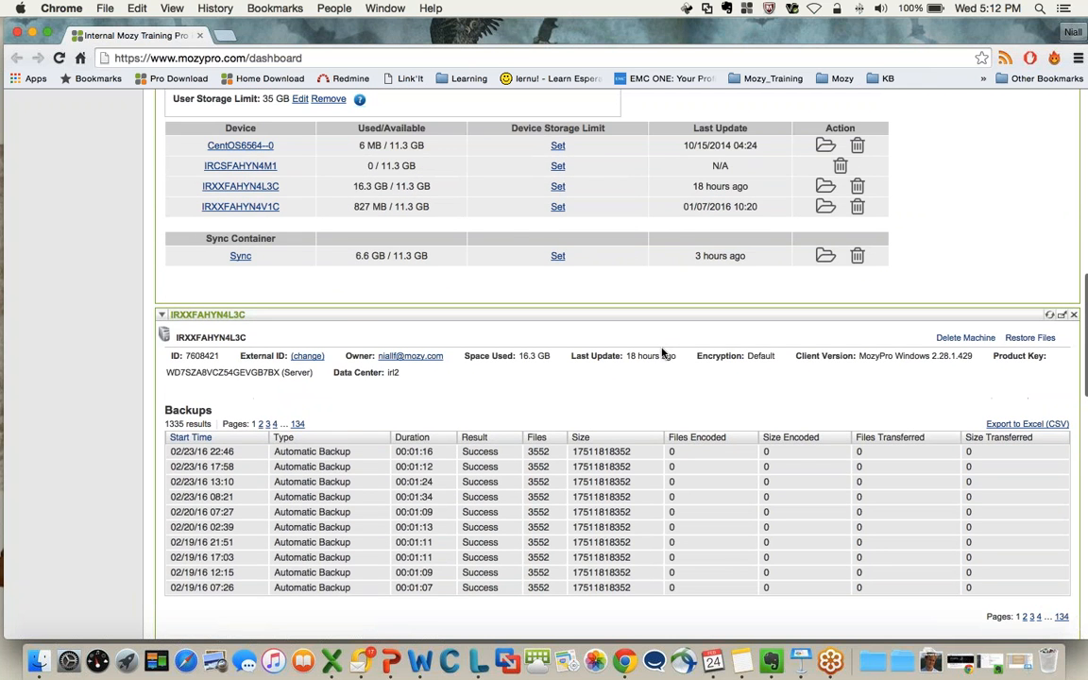
scroll(754, 319, "up", 8)
scroll(685, 285, "up", 10)
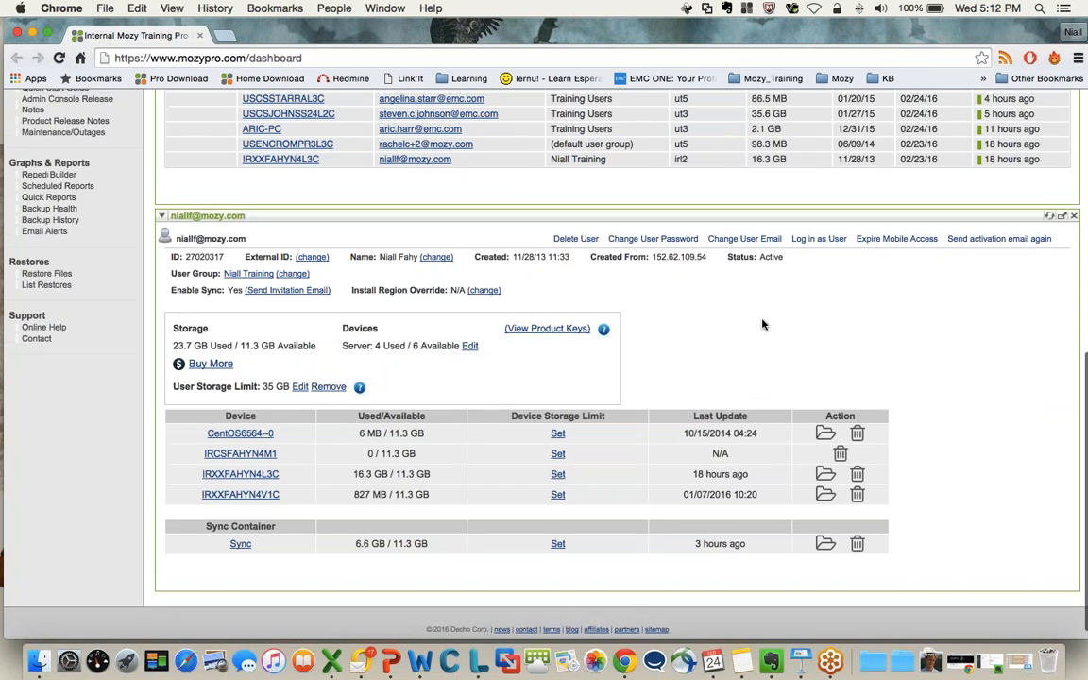
scroll(685, 285, "up", 3)
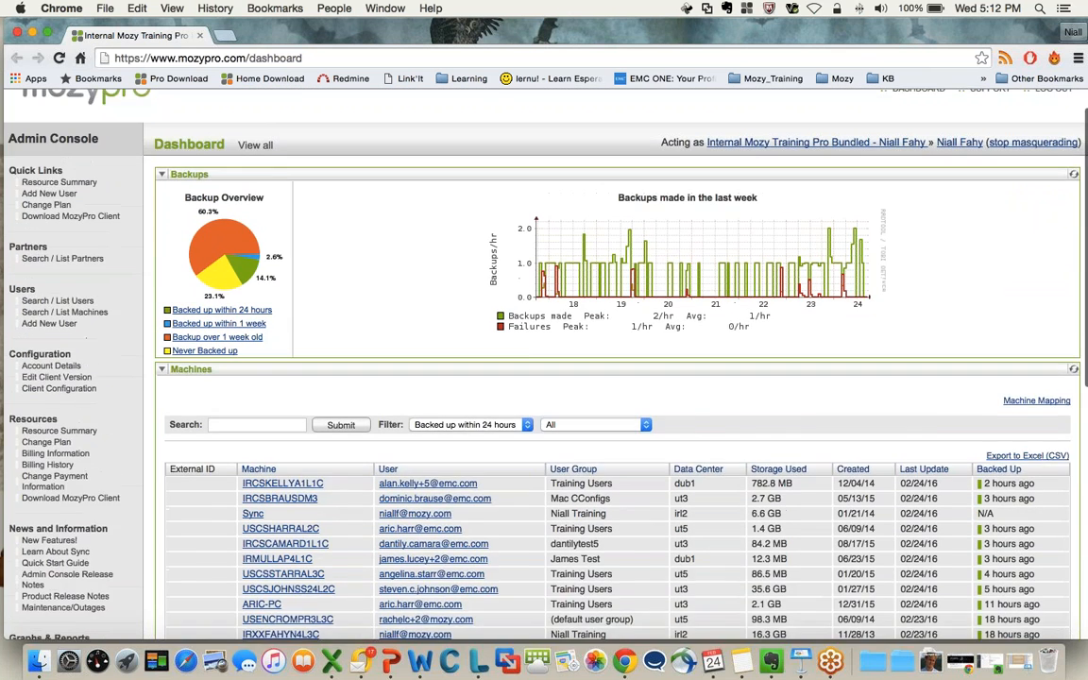
scroll(684, 285, "down", 2)
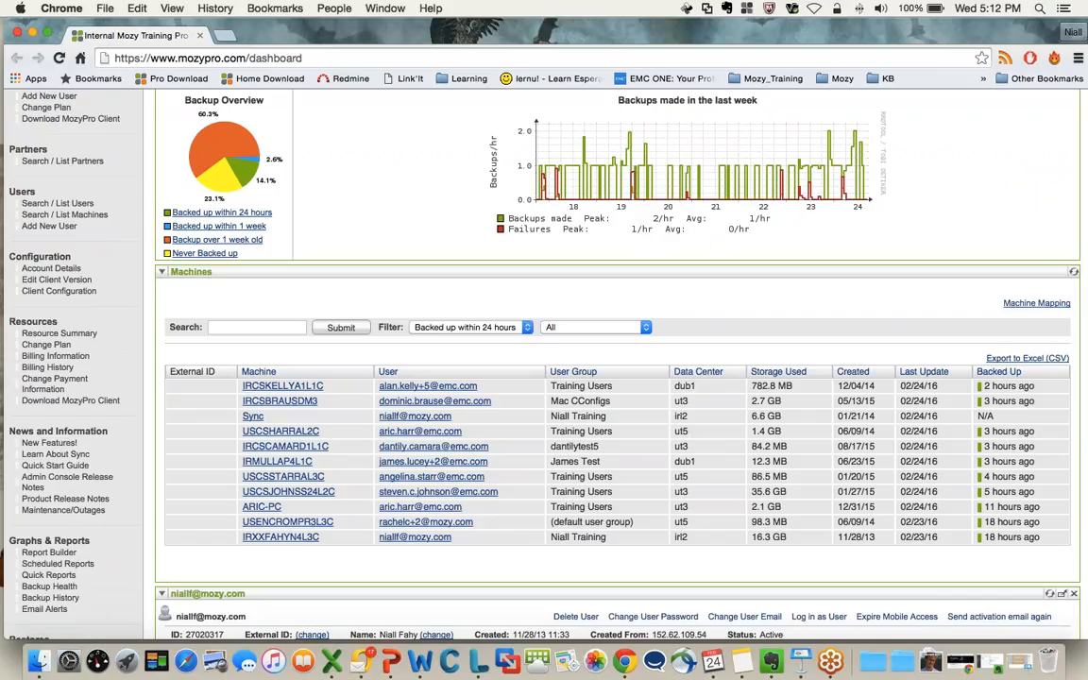
scroll(79, 220, "up", 3)
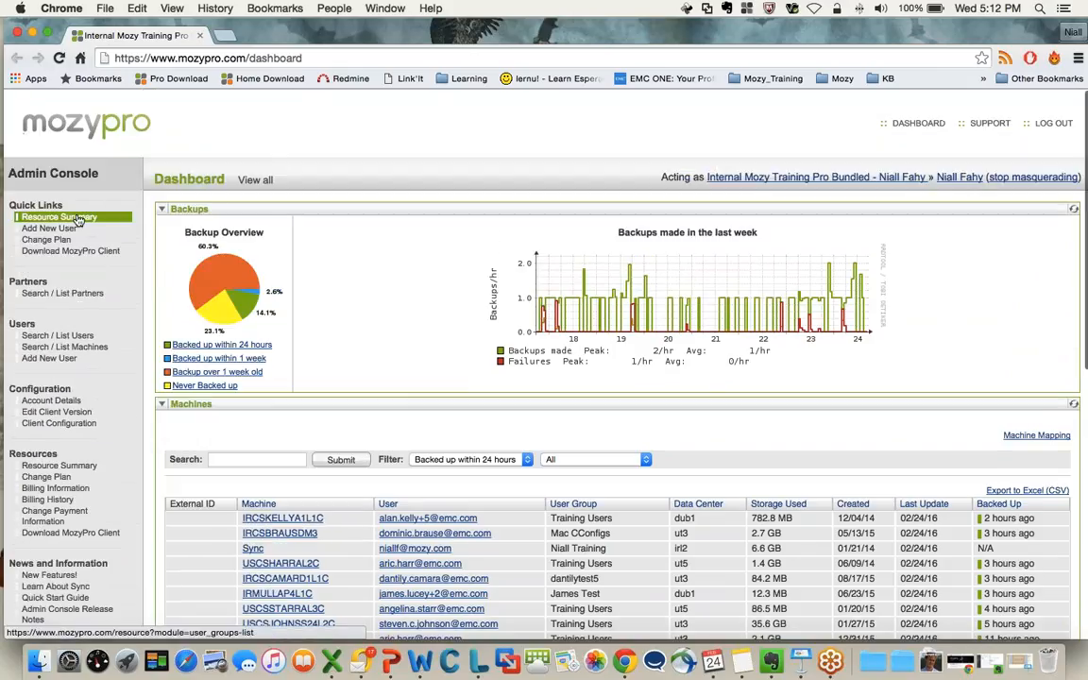
left_click(76, 219)
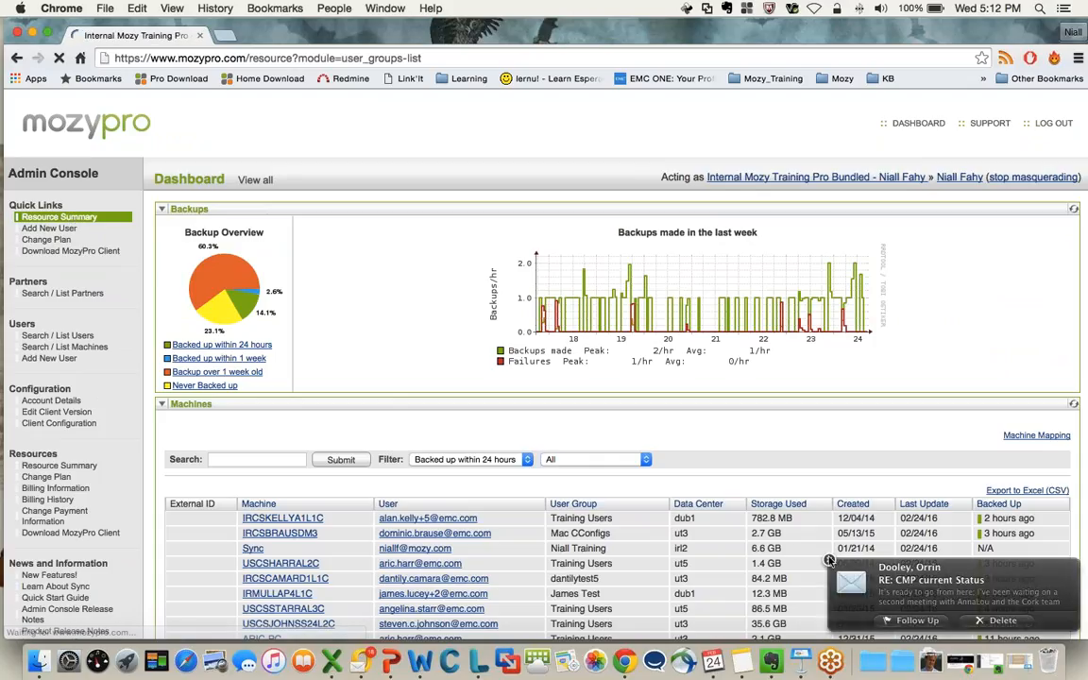
Quit Microsoft Outlook
right_click(362, 662)
left_click(363, 612)
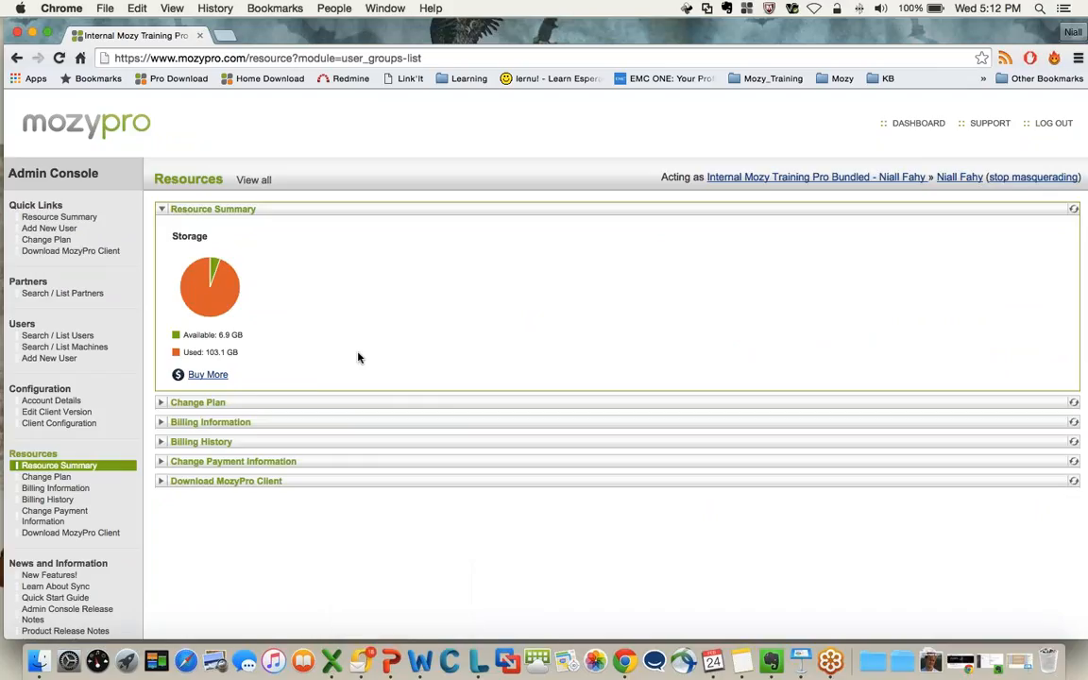
Open the Search / List Users page
scroll(374, 359, "down", 3)
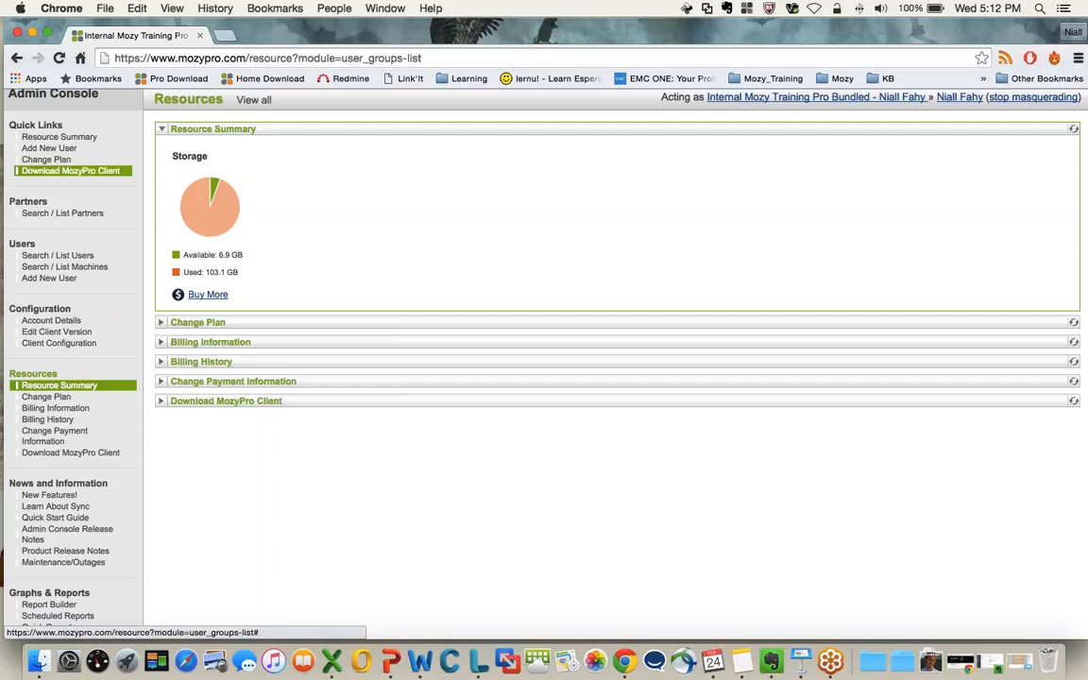
left_click(62, 267)
scroll(75, 258, "up", 1)
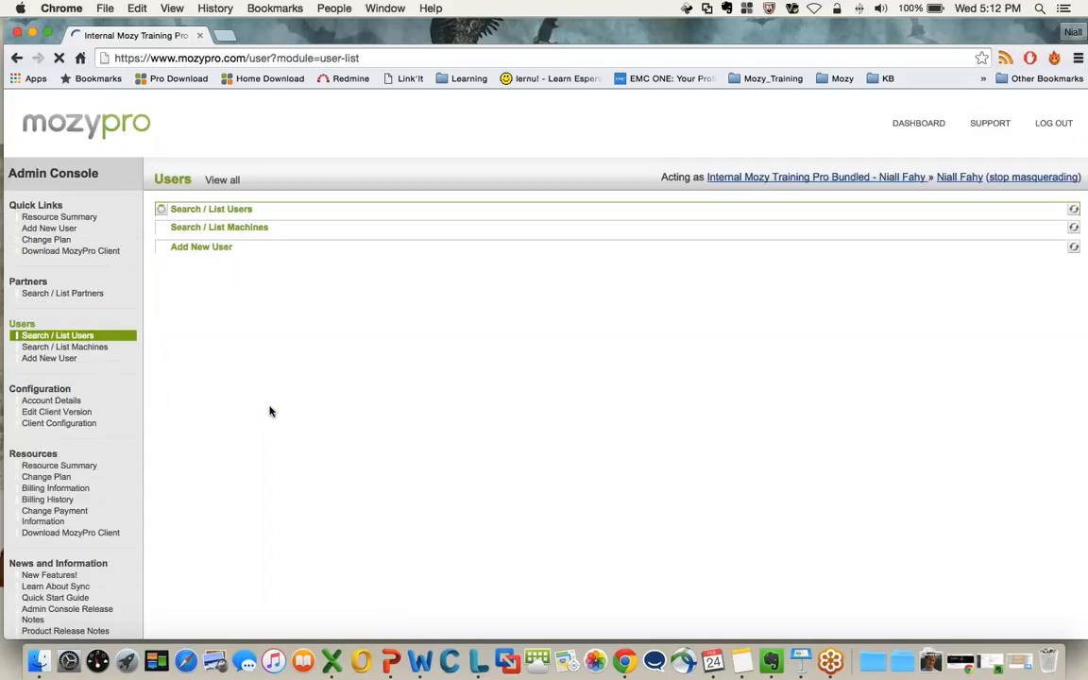
scroll(326, 373, "down", 1)
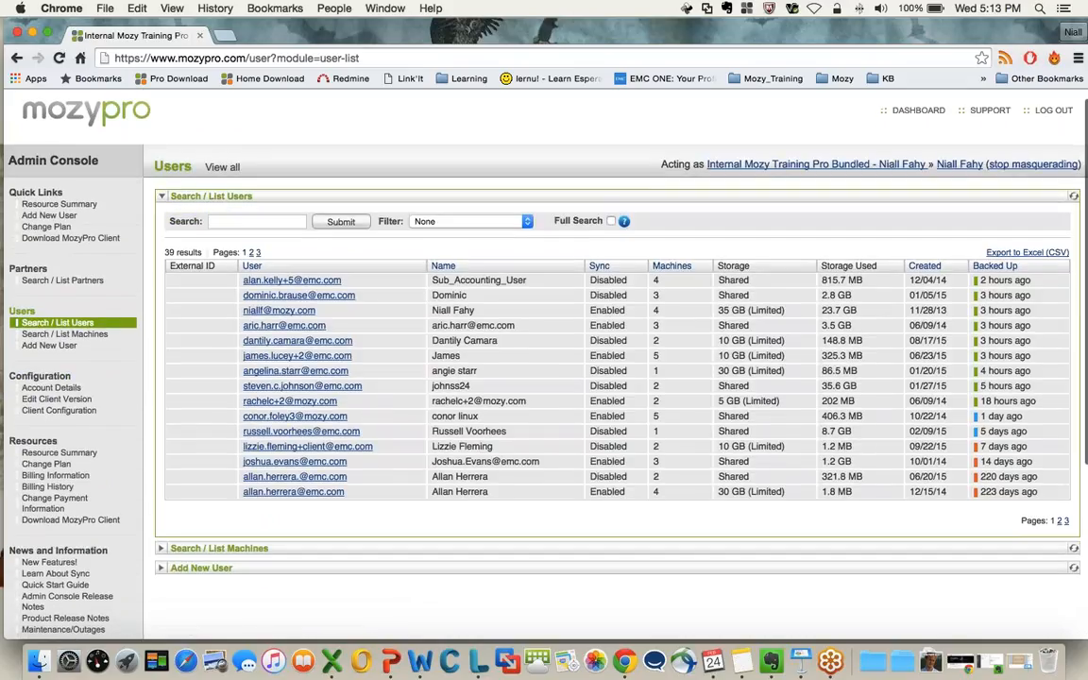
Open the details of the listed user with the 35 GB storage limit and review the account and devices
left_click(275, 314)
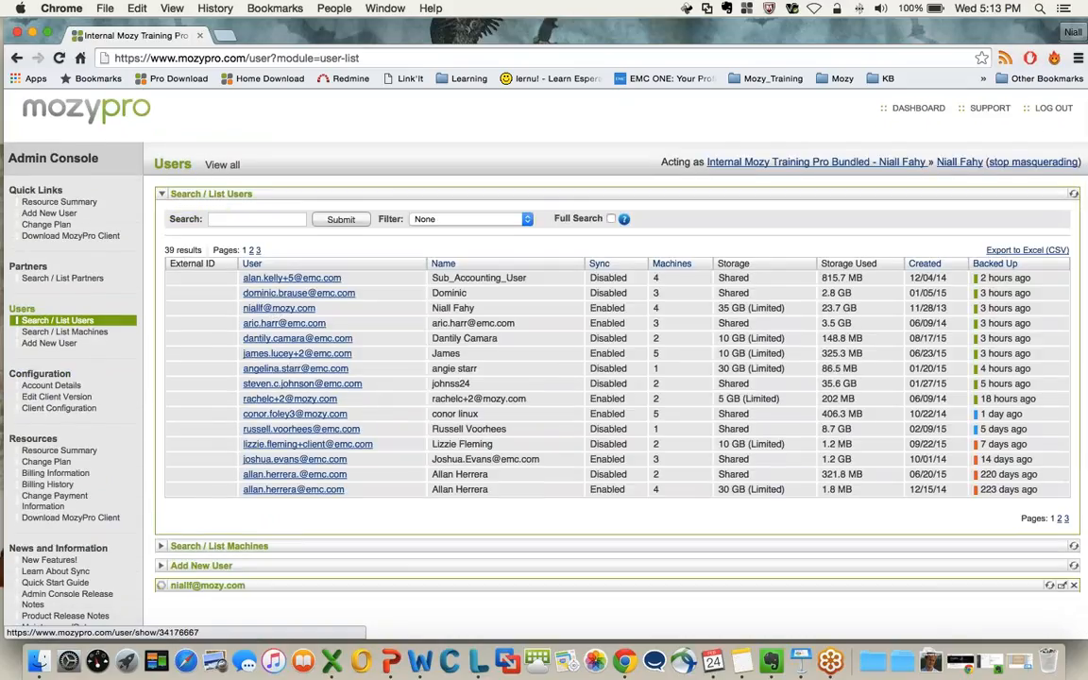
scroll(307, 386, "down", 2)
scroll(777, 353, "down", 8)
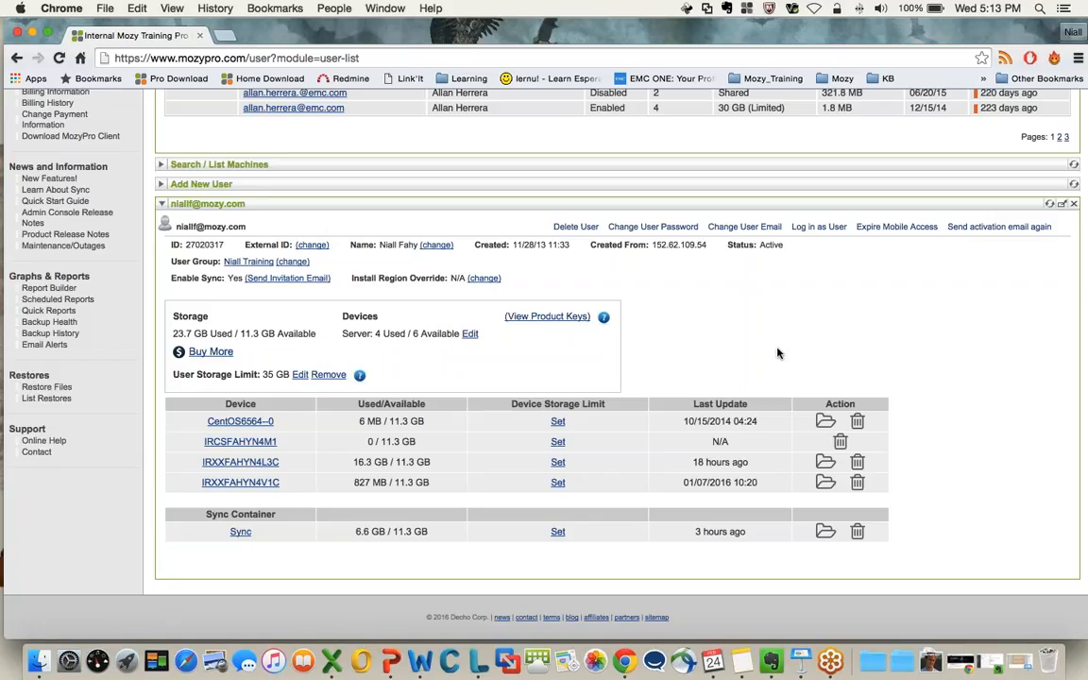
scroll(751, 352, "up", 2)
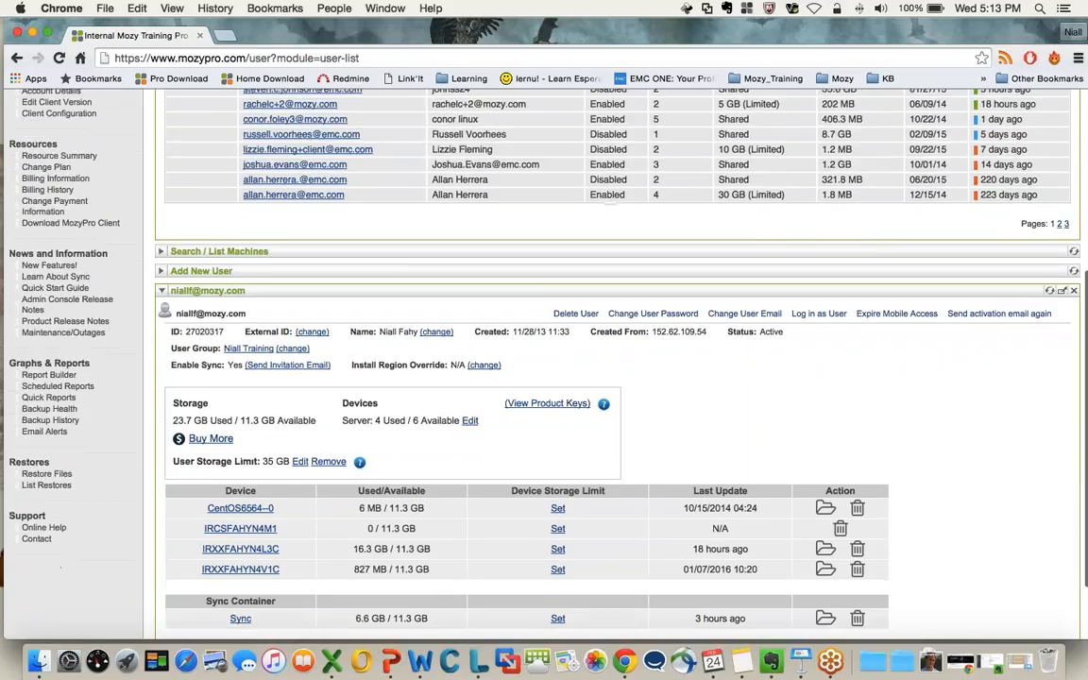
Examine the user's storage and device allocation, including the user storage limit
left_click_drag(178, 451, 419, 442)
left_click(419, 442)
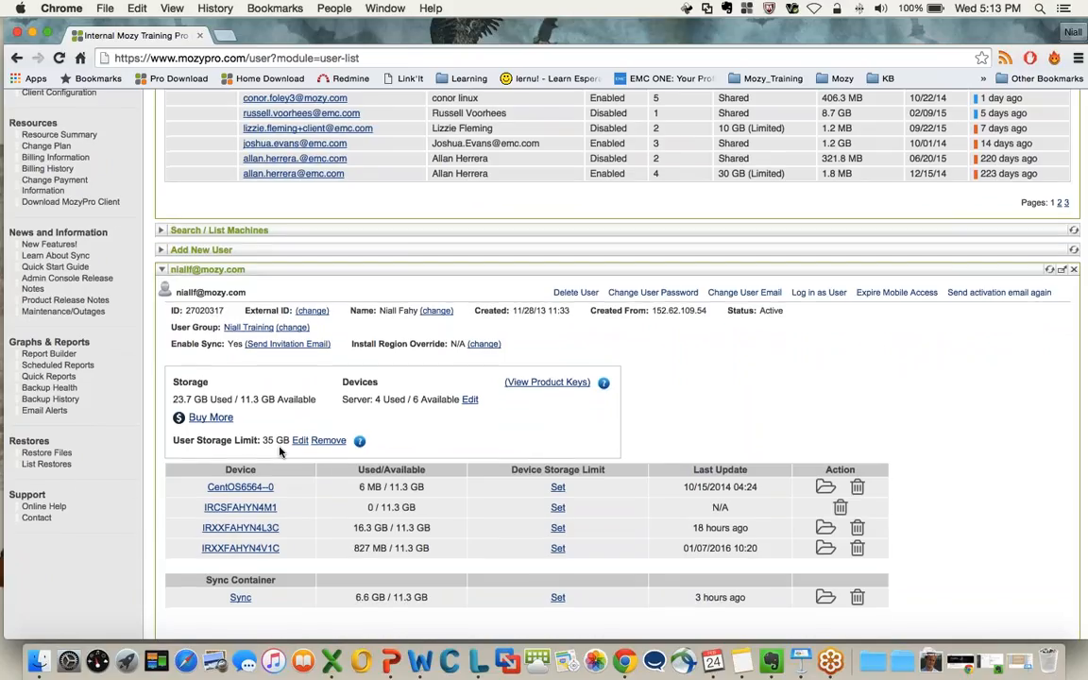
scroll(279, 451, "up", 1)
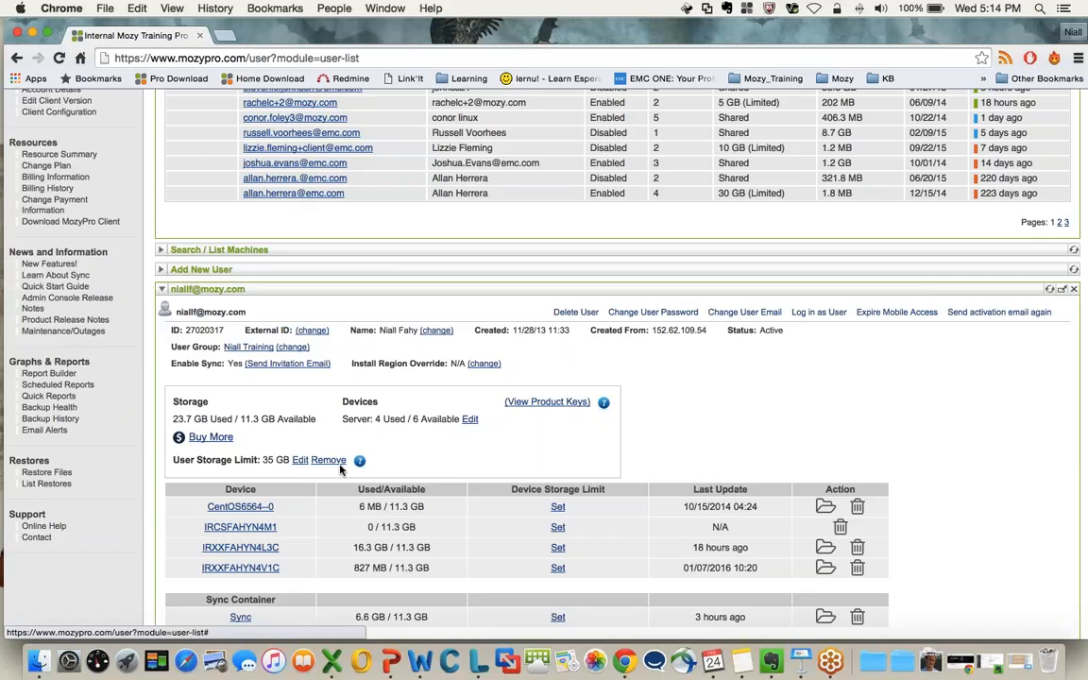
Open the user storage limit for editing and save it at 35 GB
left_click(299, 460)
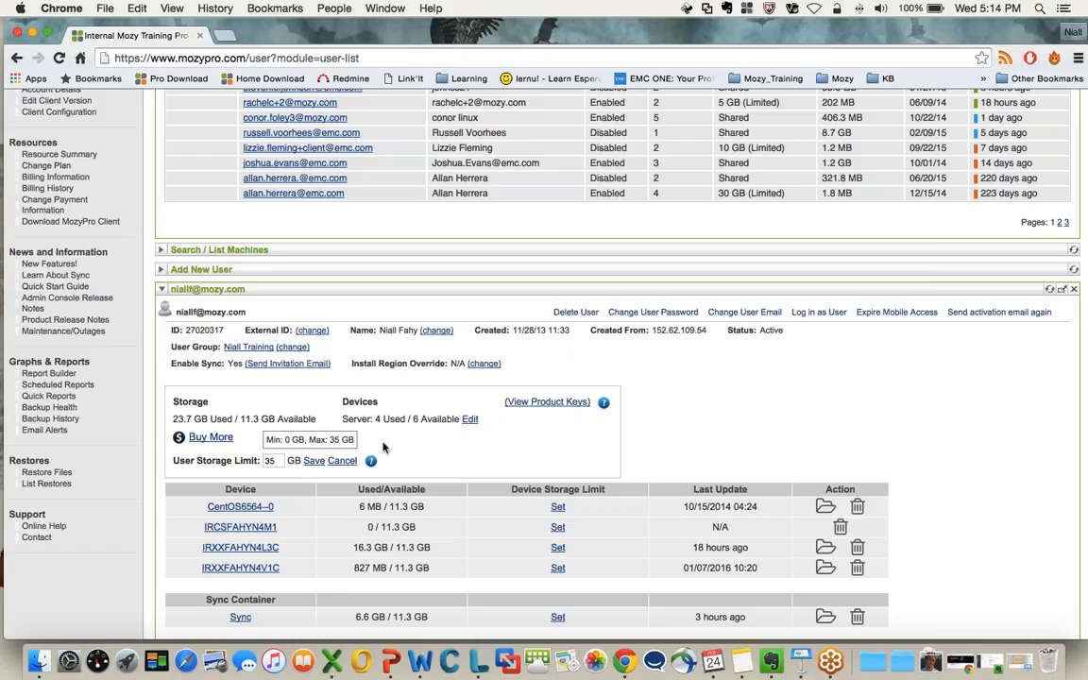
left_click(314, 460)
scroll(448, 443, "down", 2)
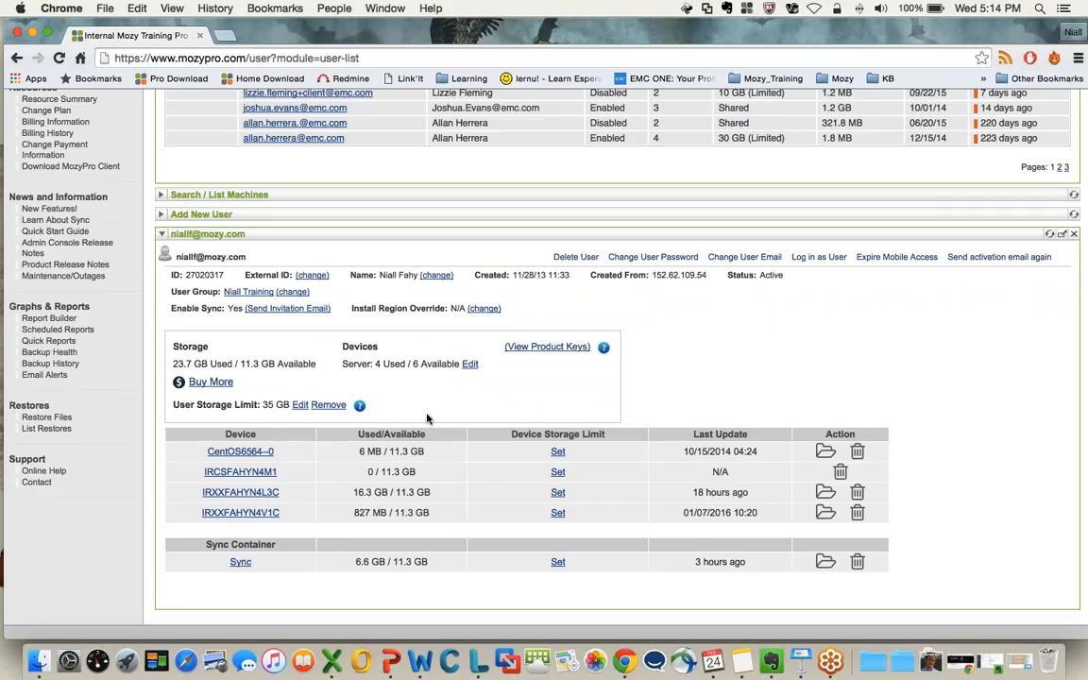
scroll(427, 417, "up", 1)
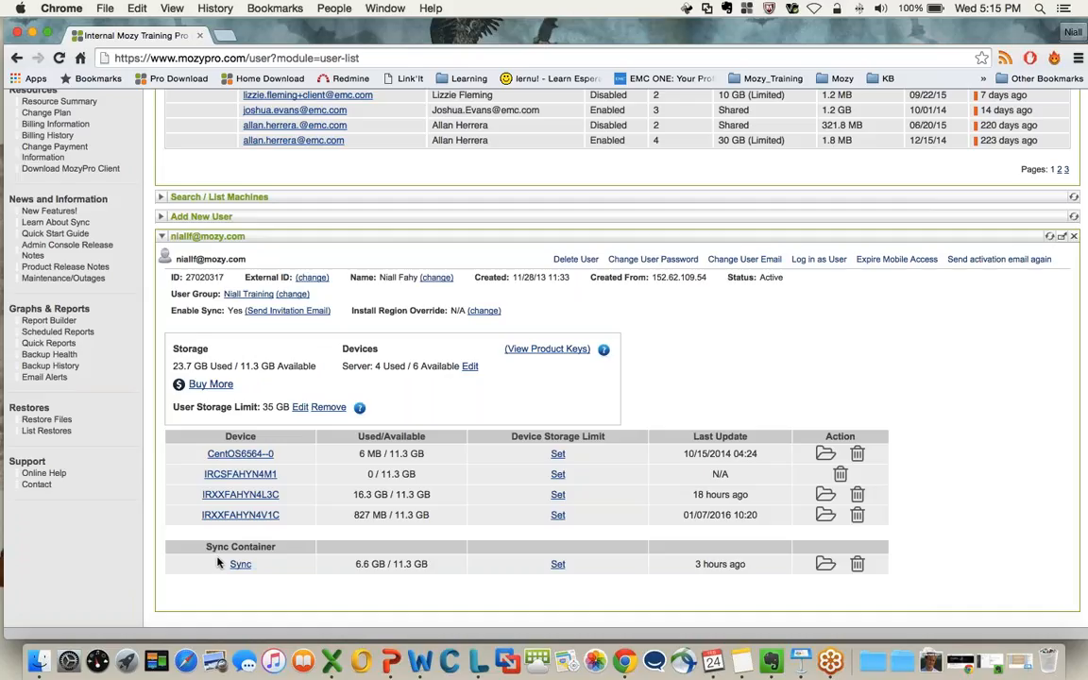
left_click_drag(355, 495, 450, 497)
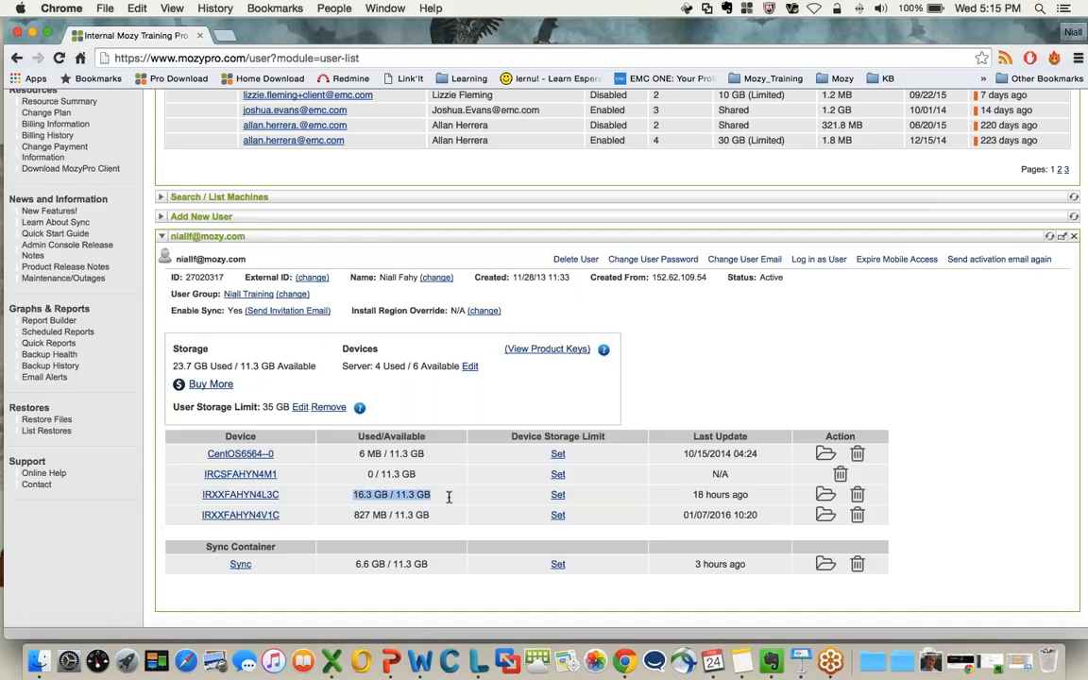
scroll(443, 491, "down", 1)
left_click(394, 455)
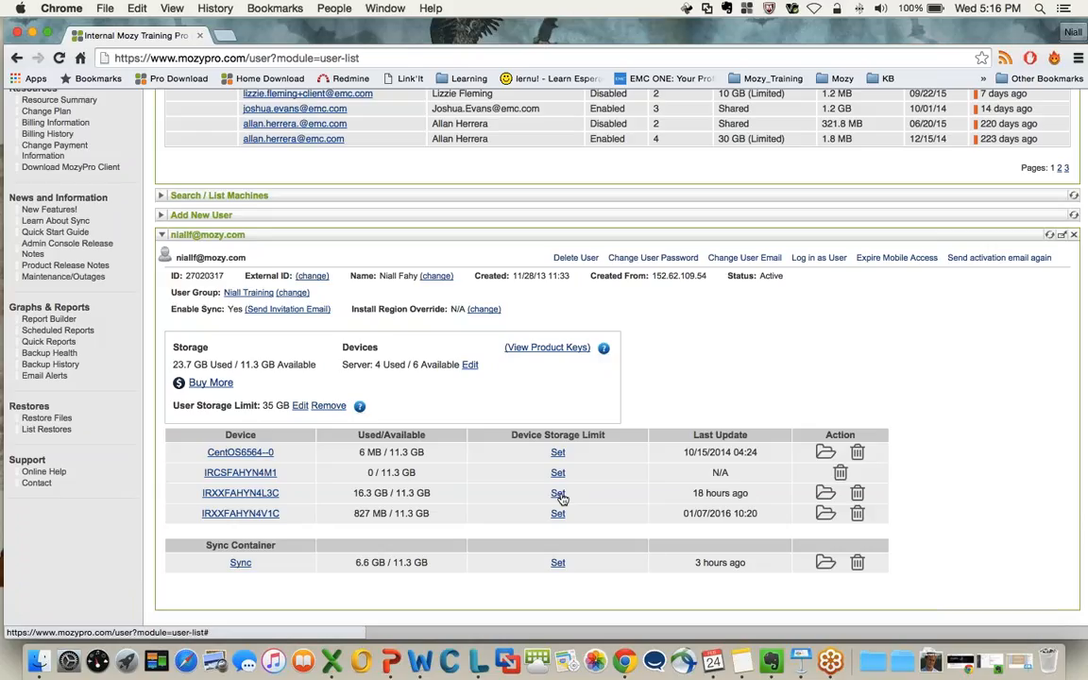
Examine the Devices section for the user's server device allocation
scroll(622, 387, "up", 1)
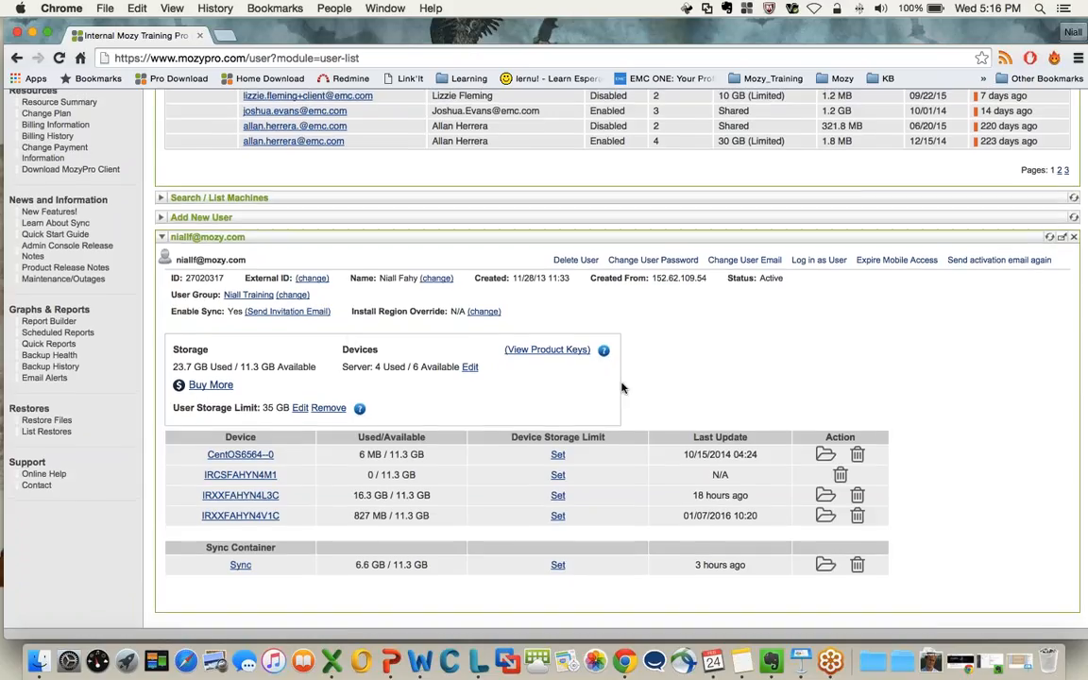
scroll(661, 352, "down", 1)
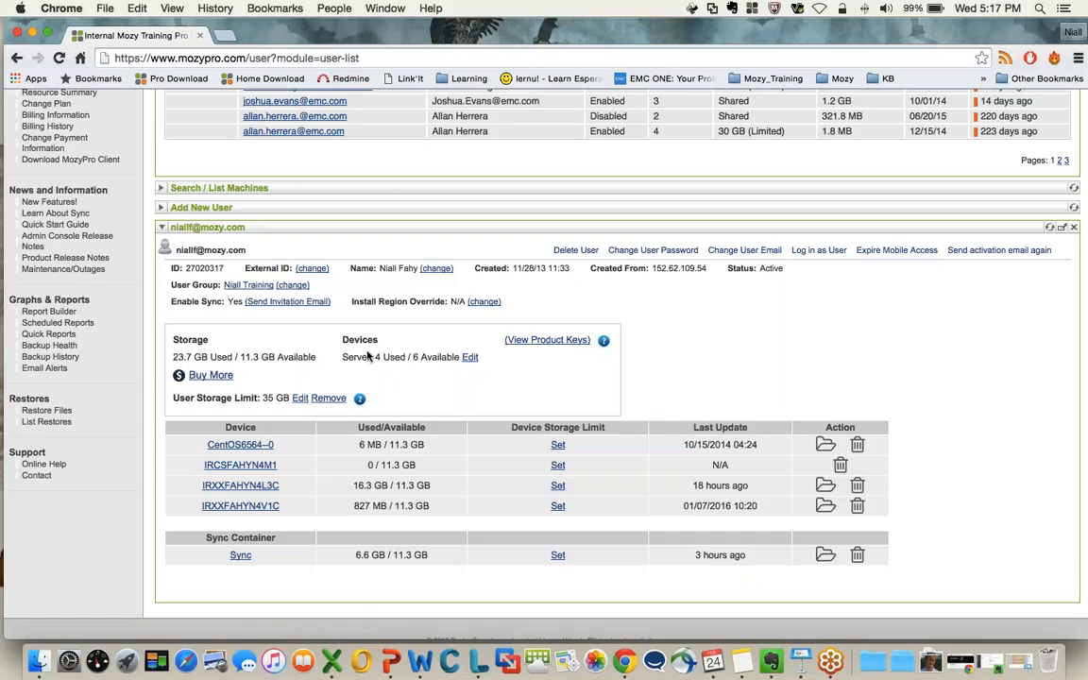
left_click_drag(343, 342, 386, 342)
left_click(386, 342)
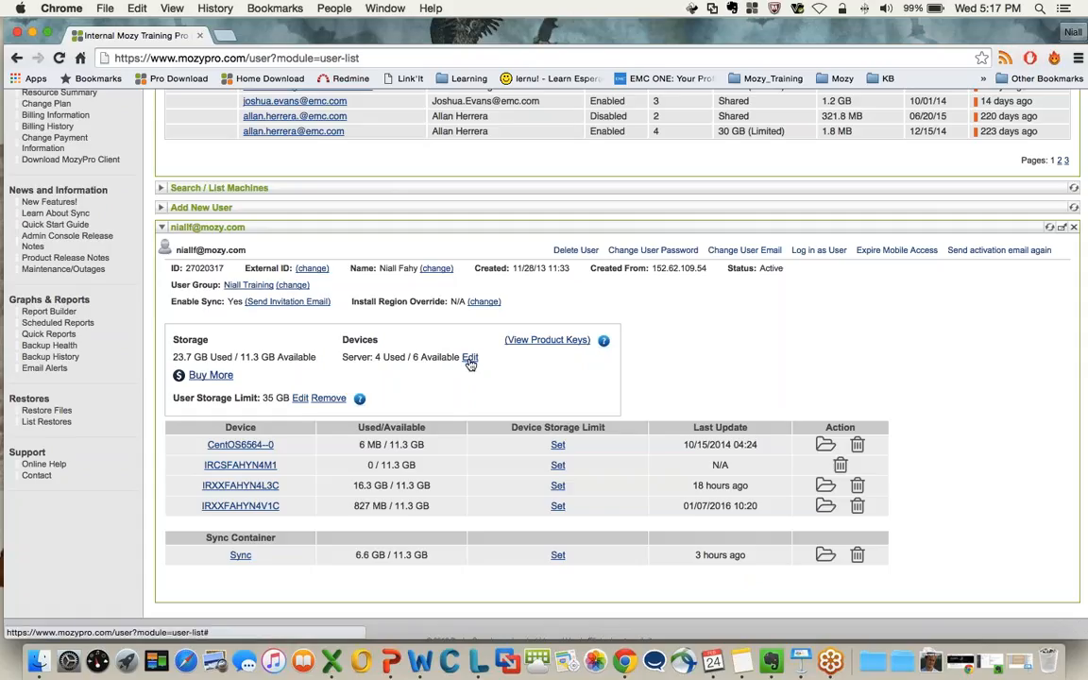
Open the user's server device allocation for editing, check its allowed range, and cancel the edit
left_click(470, 359)
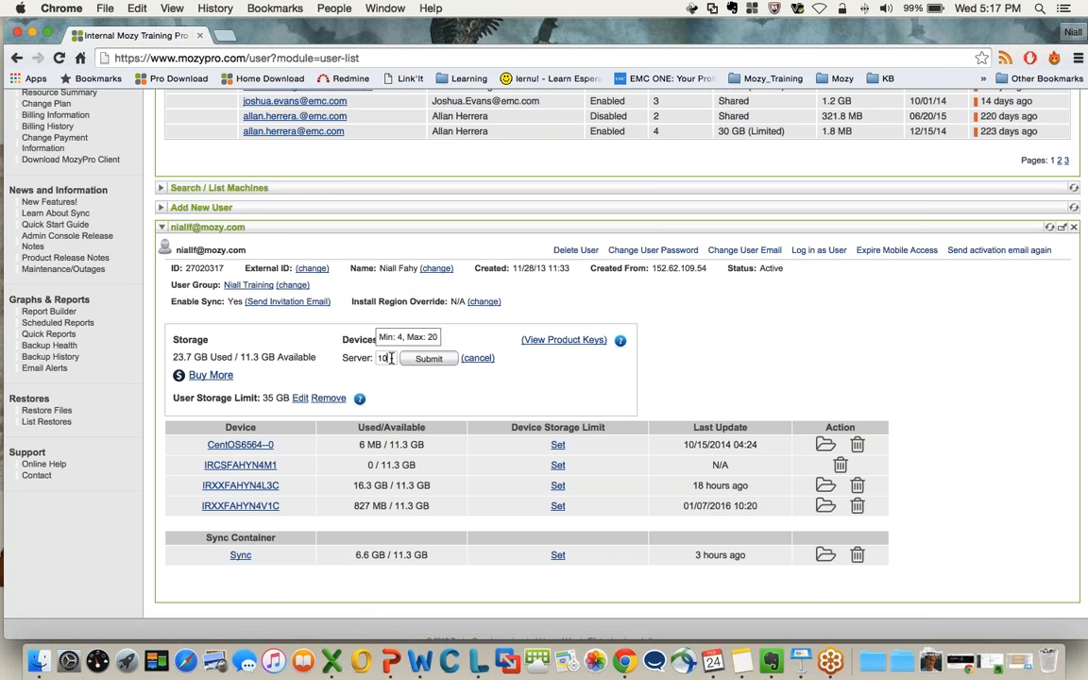
scroll(396, 397, "up", 5)
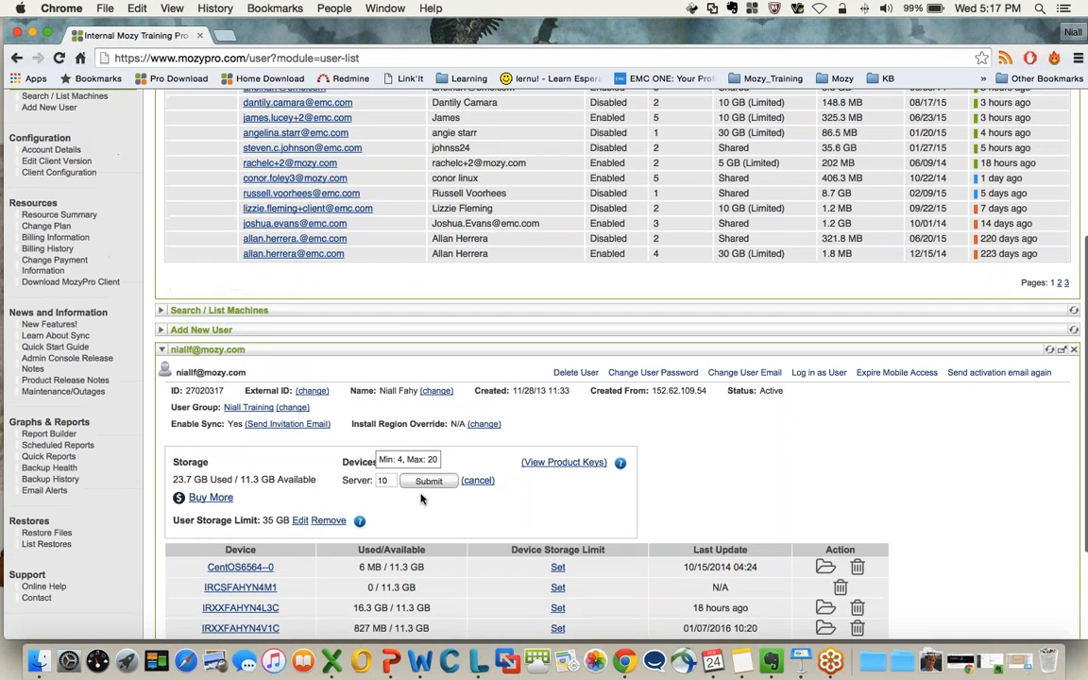
scroll(405, 488, "down", 3)
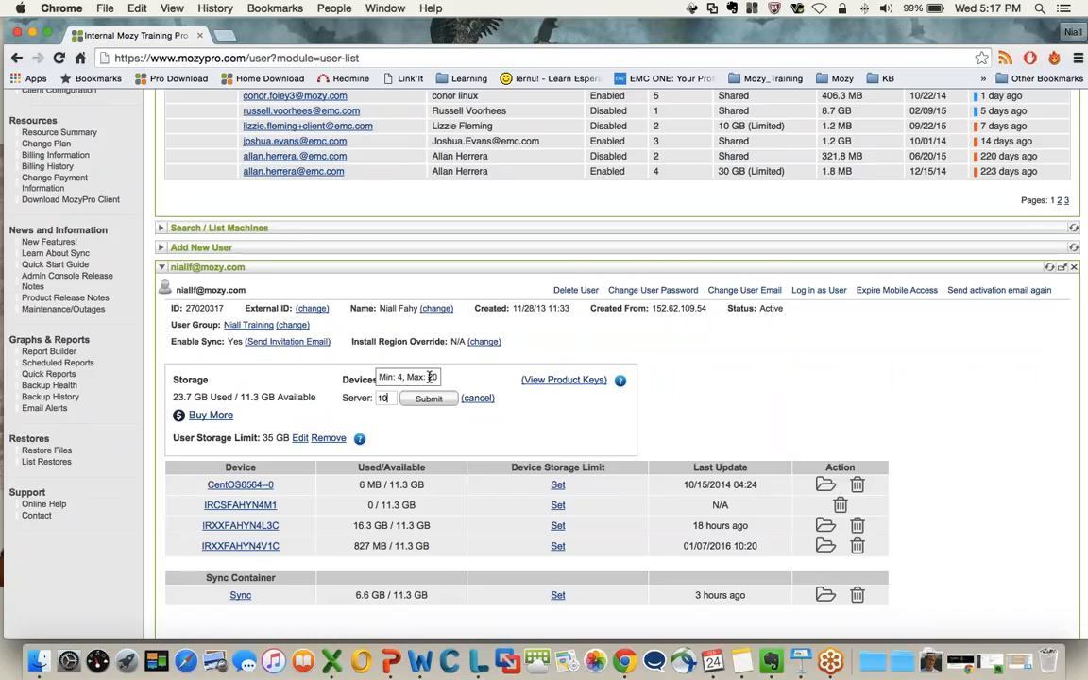
scroll(436, 380, "down", 1)
left_click(479, 399)
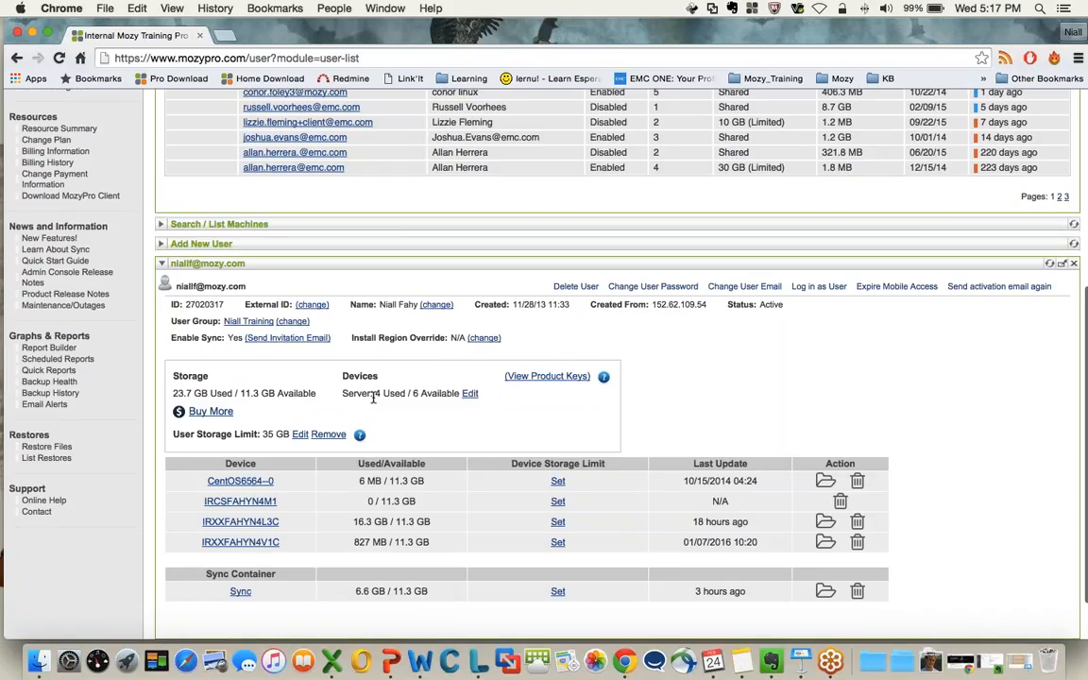
Compare the used server device count with the total in the editable allocation, leaving the allocation unsaved
left_click_drag(375, 393, 403, 393)
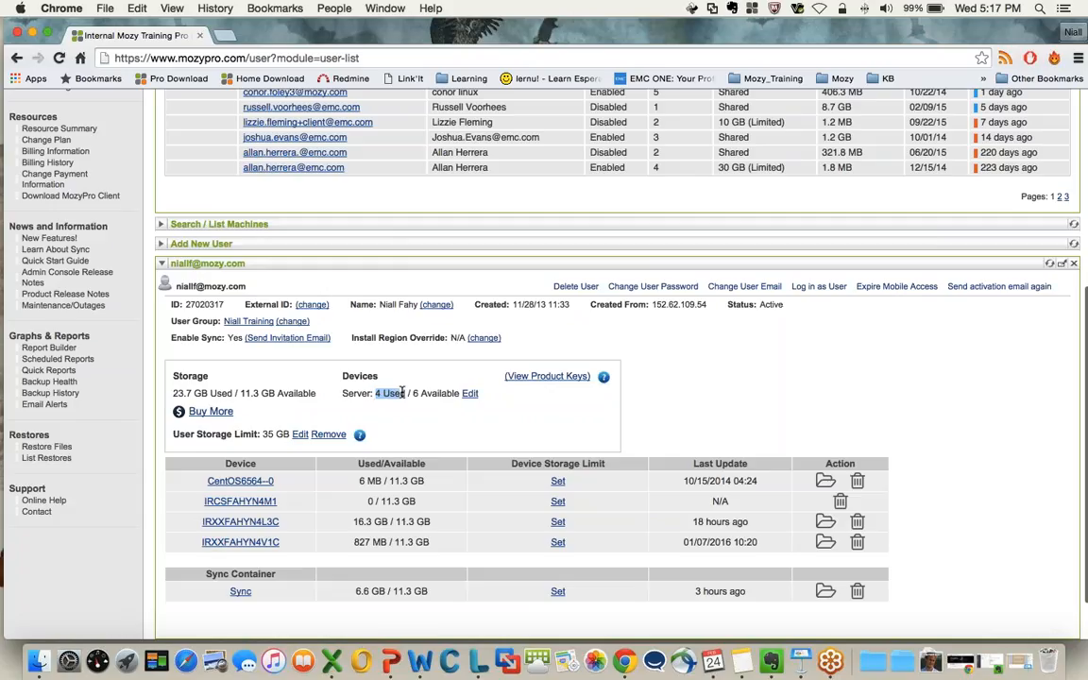
left_click(470, 393)
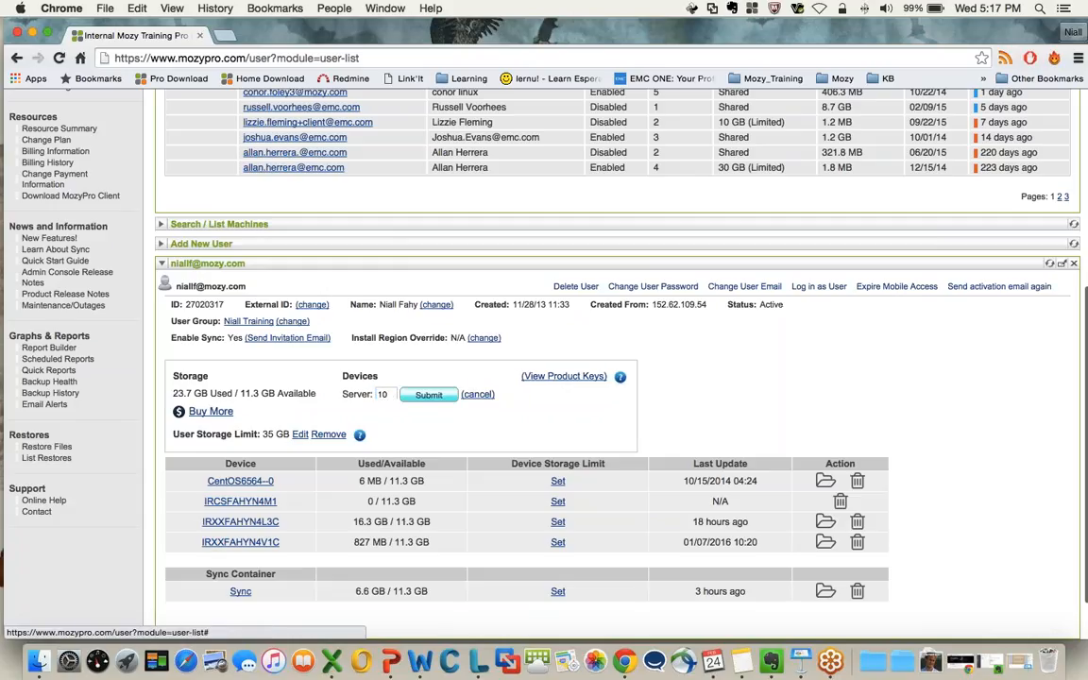
left_click(384, 394)
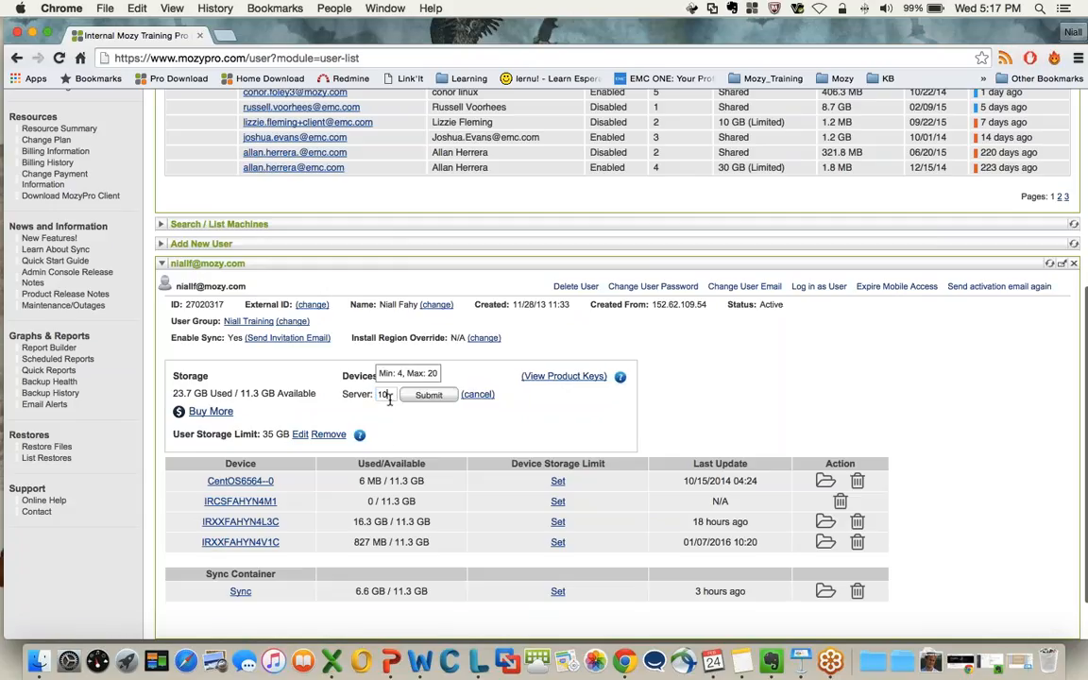
left_click(477, 395)
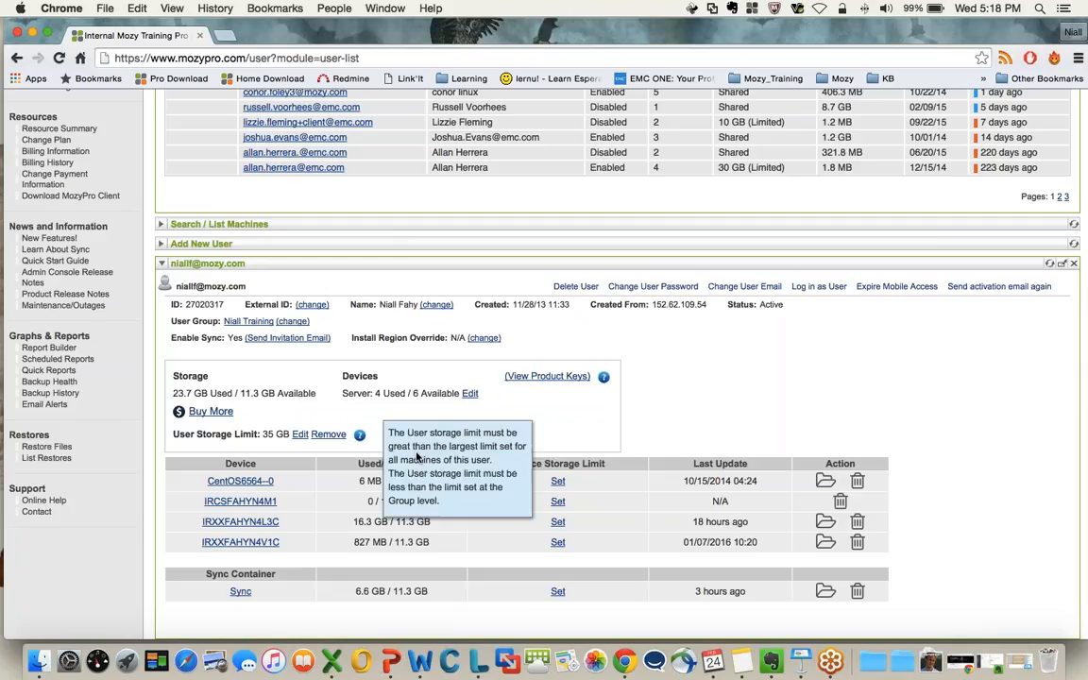
Examine the Server device type in the user's Devices section alongside the user list and device table
left_click_drag(348, 391, 376, 395)
left_click(378, 407)
scroll(367, 359, "up", 2)
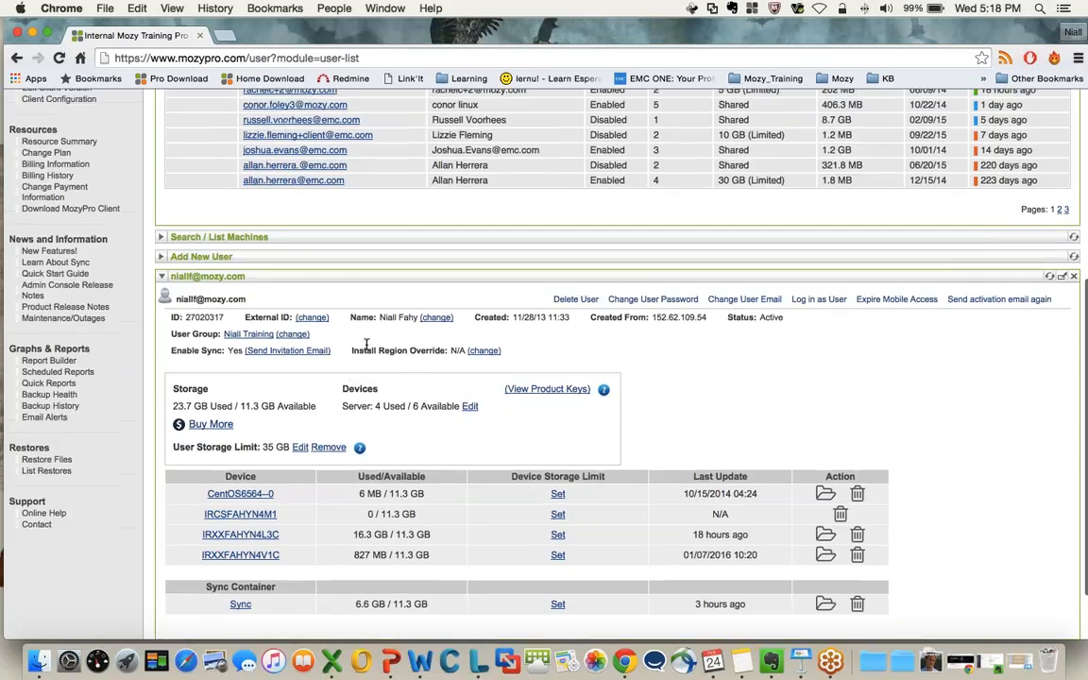
scroll(371, 355, "up", 3)
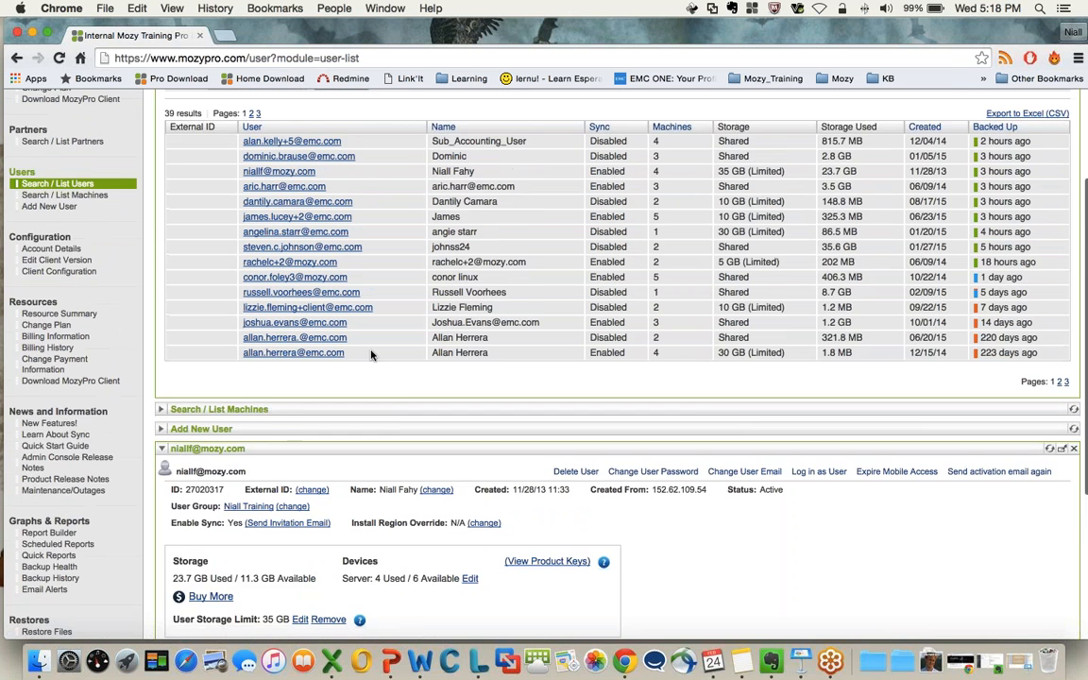
scroll(371, 354, "down", 3)
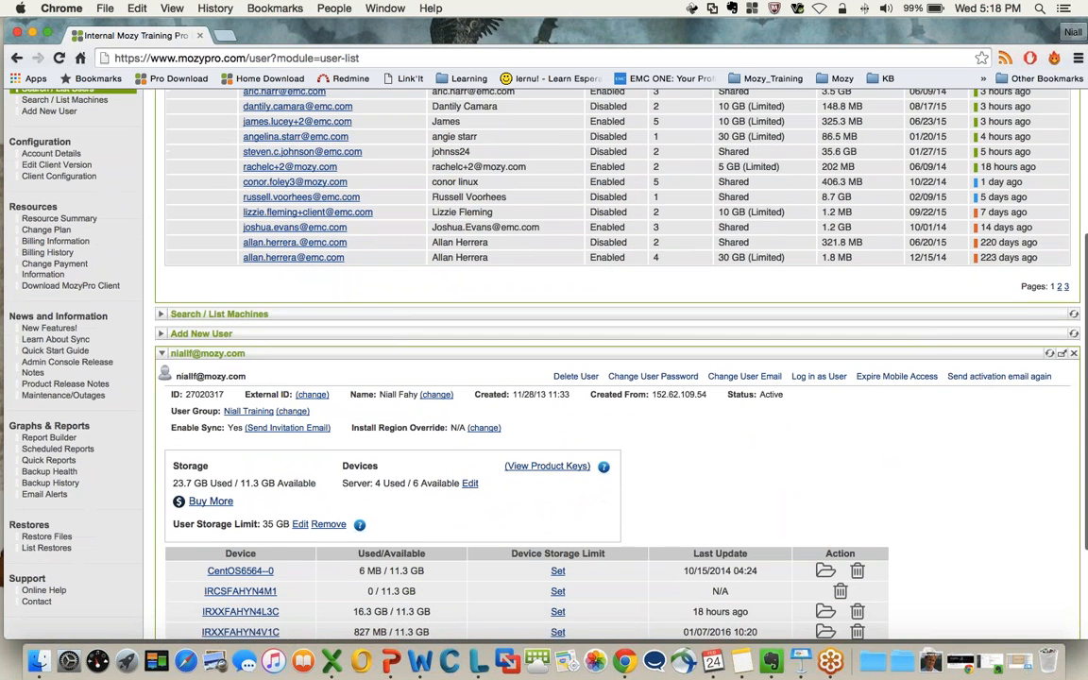
left_click_drag(344, 482, 368, 482)
left_click(358, 455)
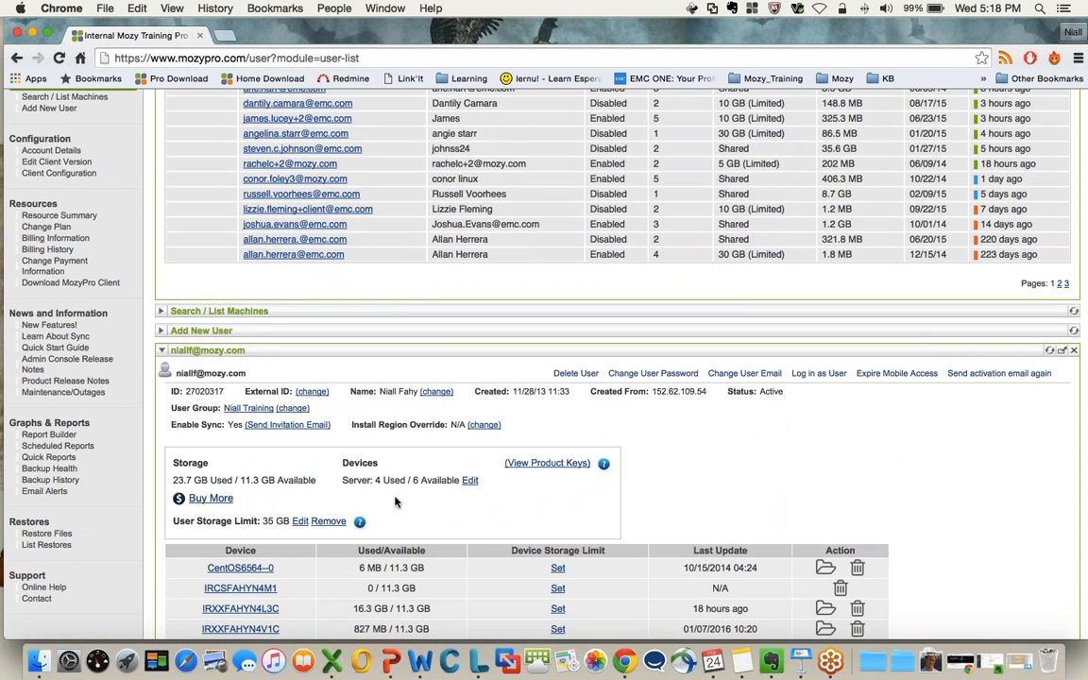
scroll(358, 455, "down", 4)
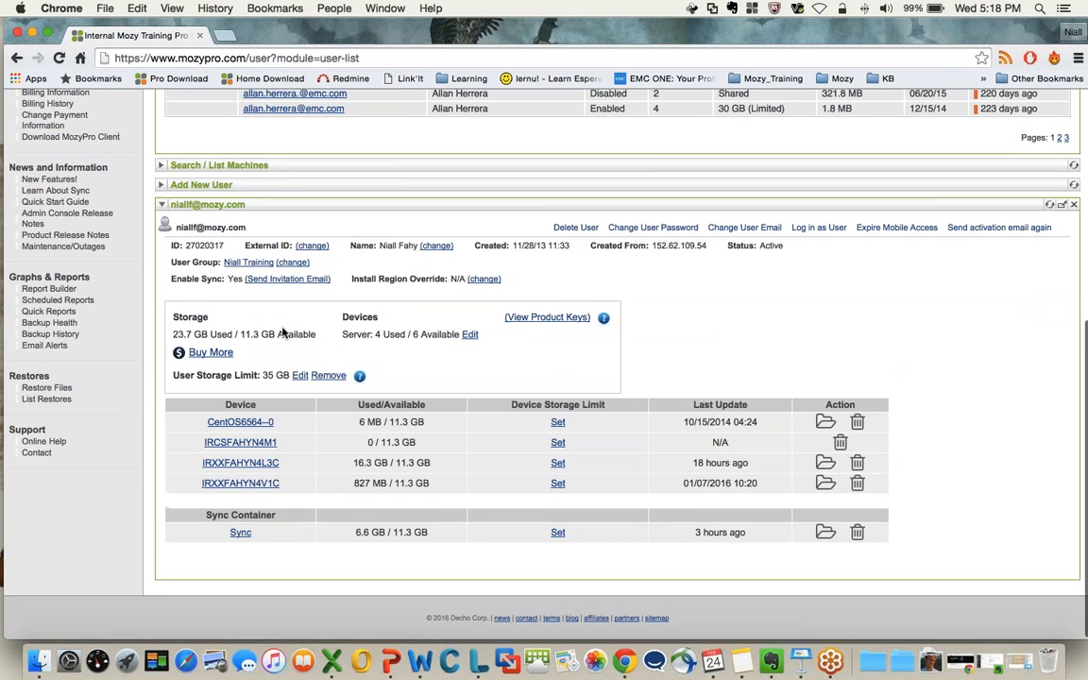
Return to the console's quick links and open the Resource Summary
scroll(394, 498, "up", 2)
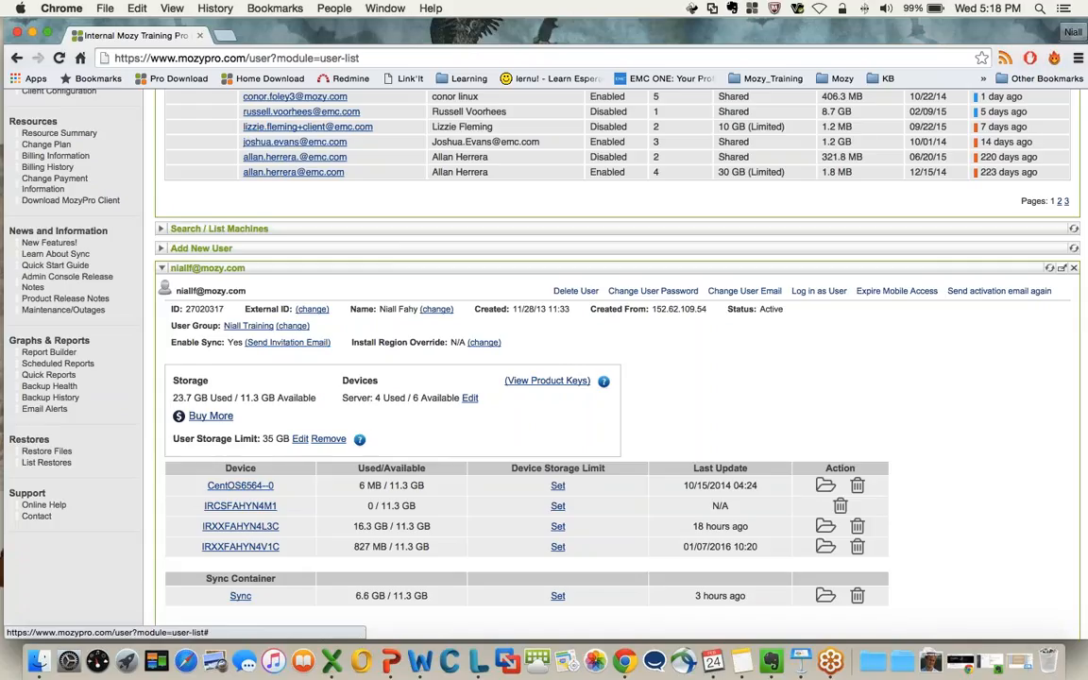
scroll(151, 233, "up", 5)
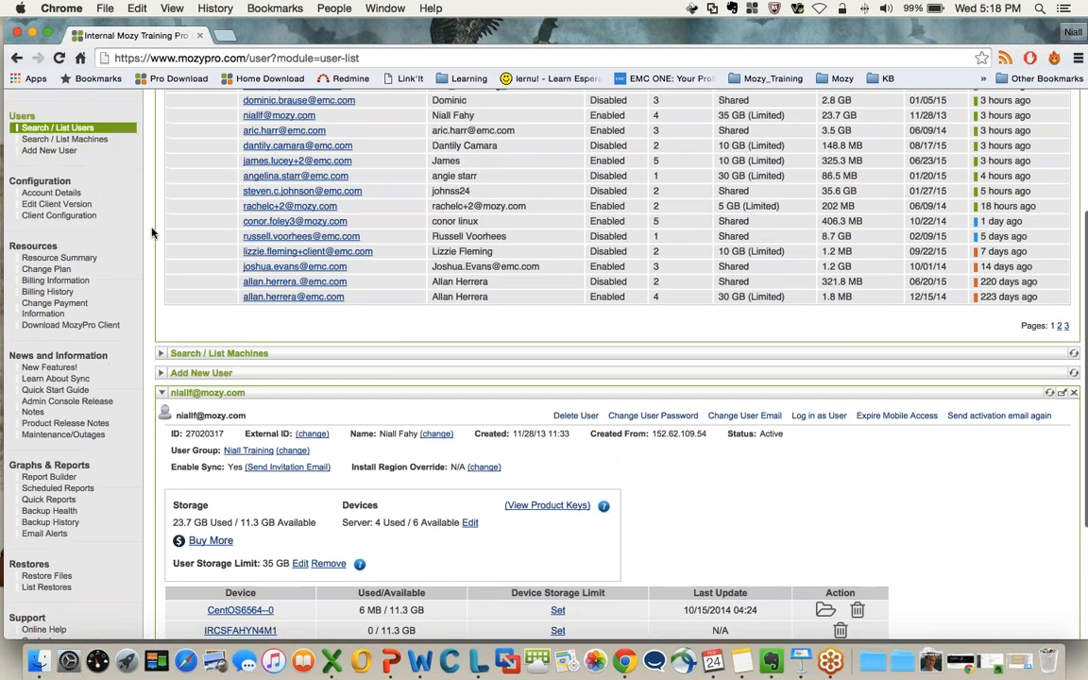
scroll(152, 233, "up", 2)
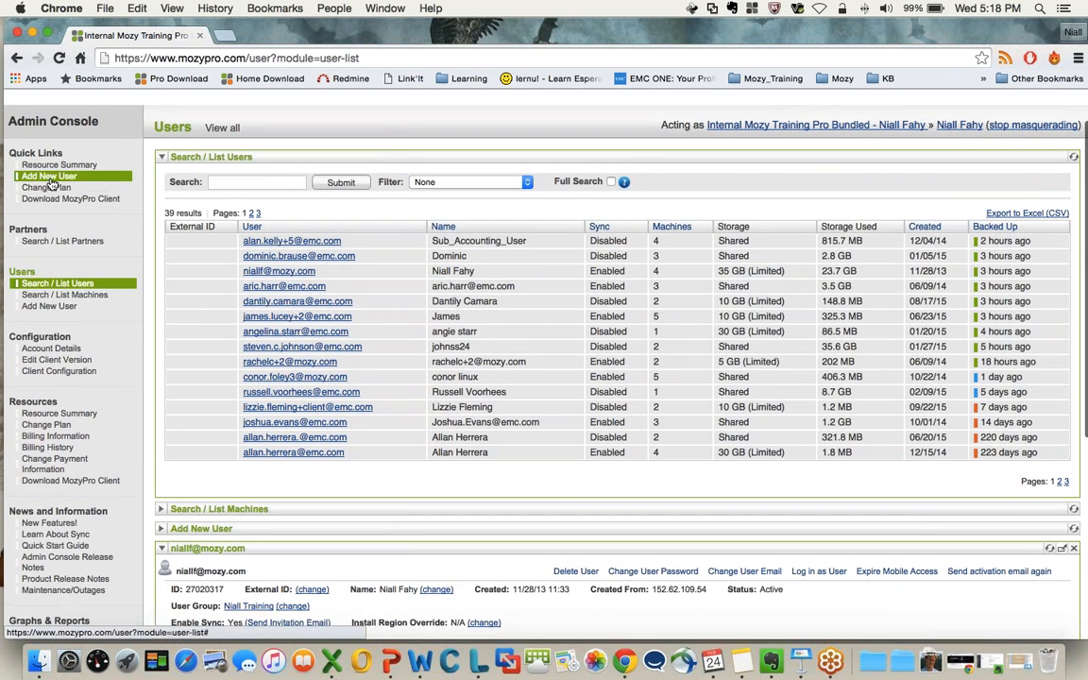
scroll(44, 172, "up", 1)
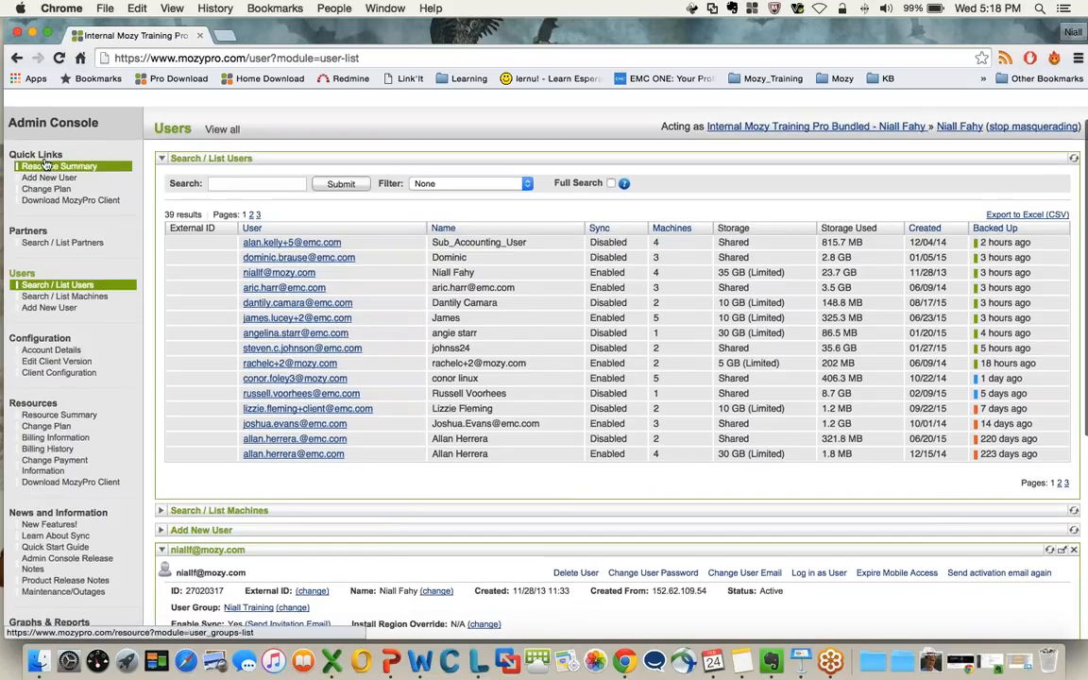
left_click(57, 169)
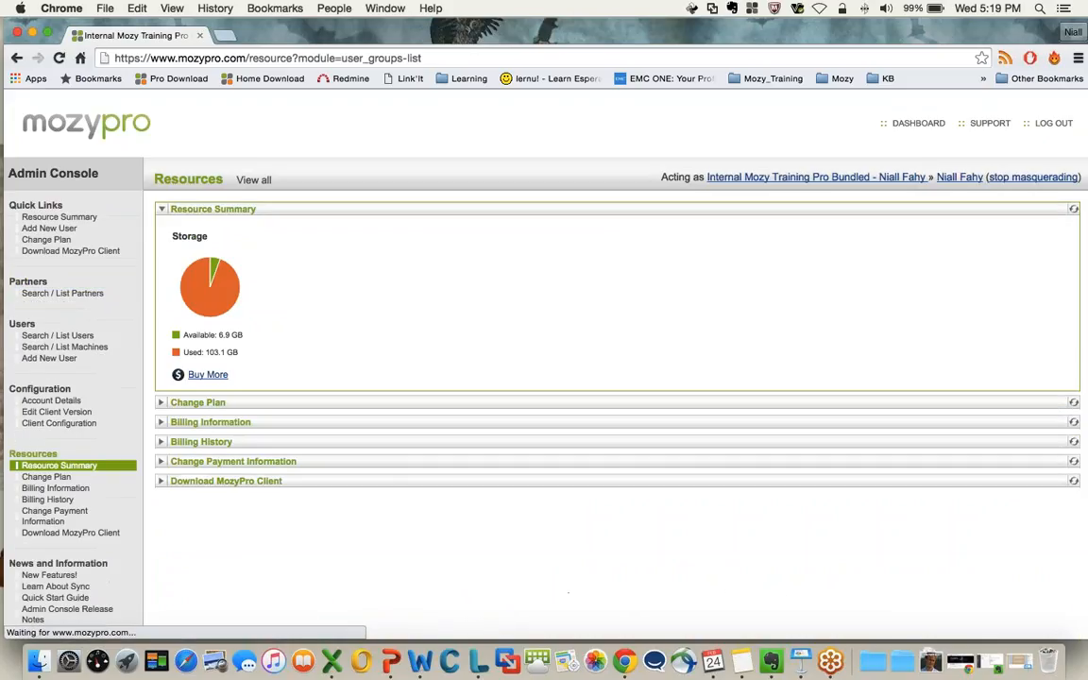
Expand Change Plan, Billing Information, Billing History, Change Payment Information and Download MozyPro Client, and look through the billing details
scroll(332, 349, "down", 3)
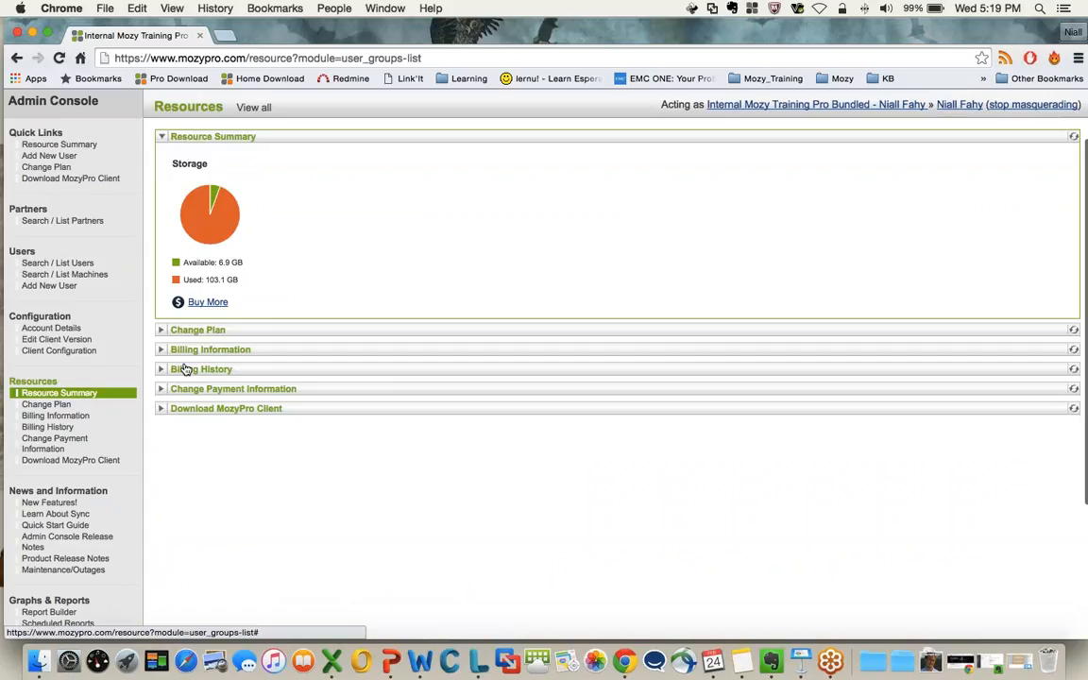
left_click(161, 330)
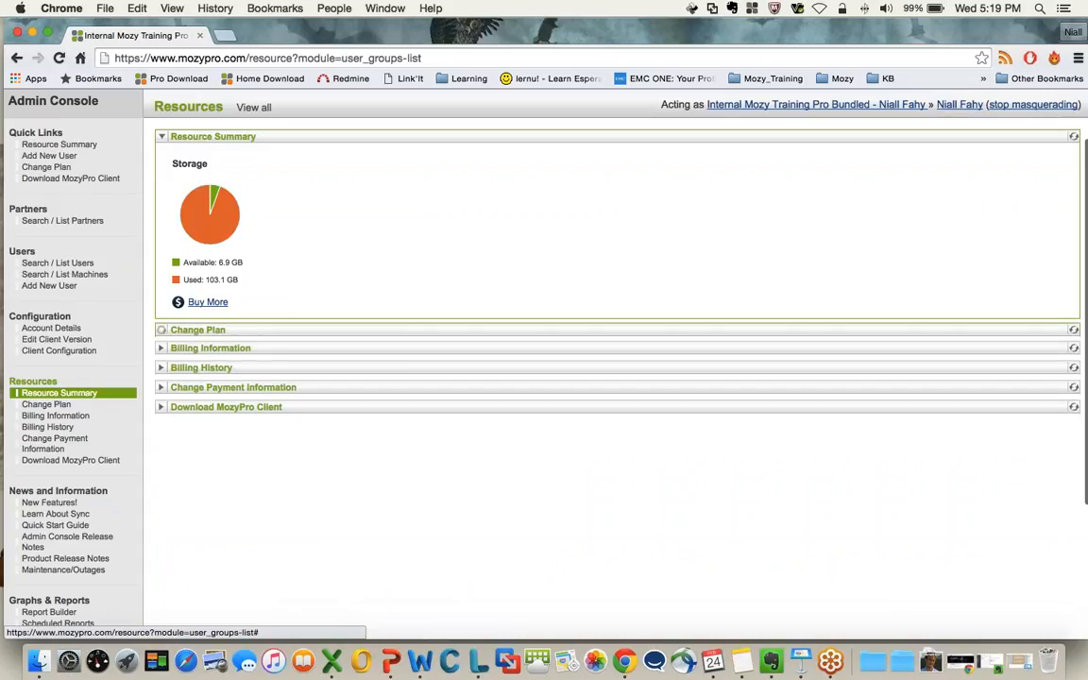
left_click(161, 348)
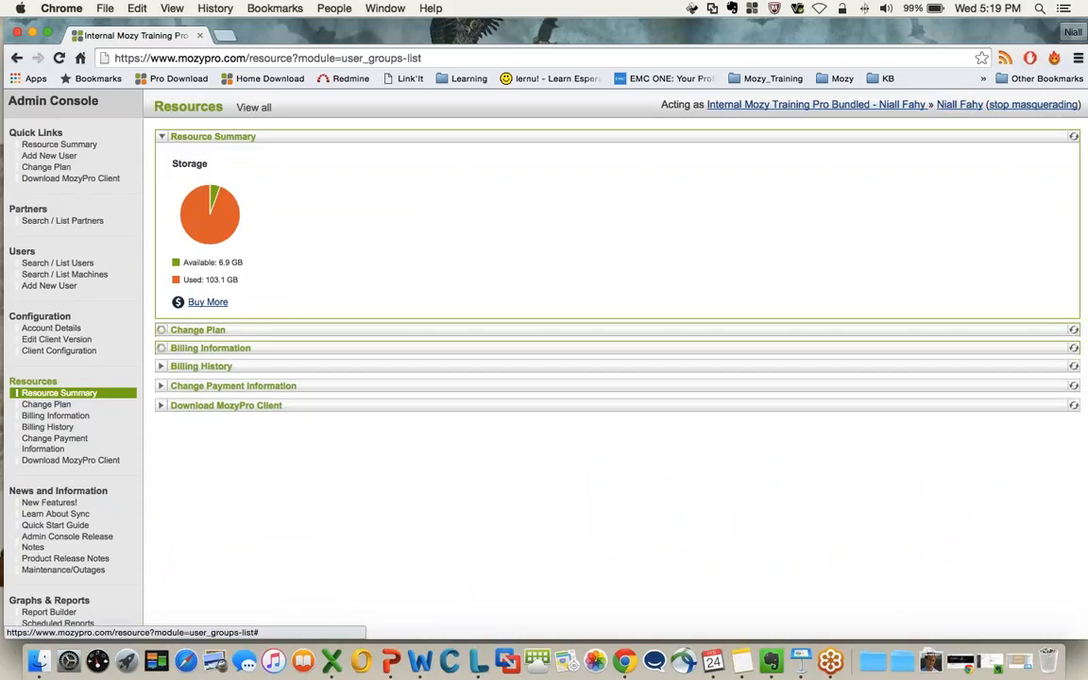
left_click(160, 366)
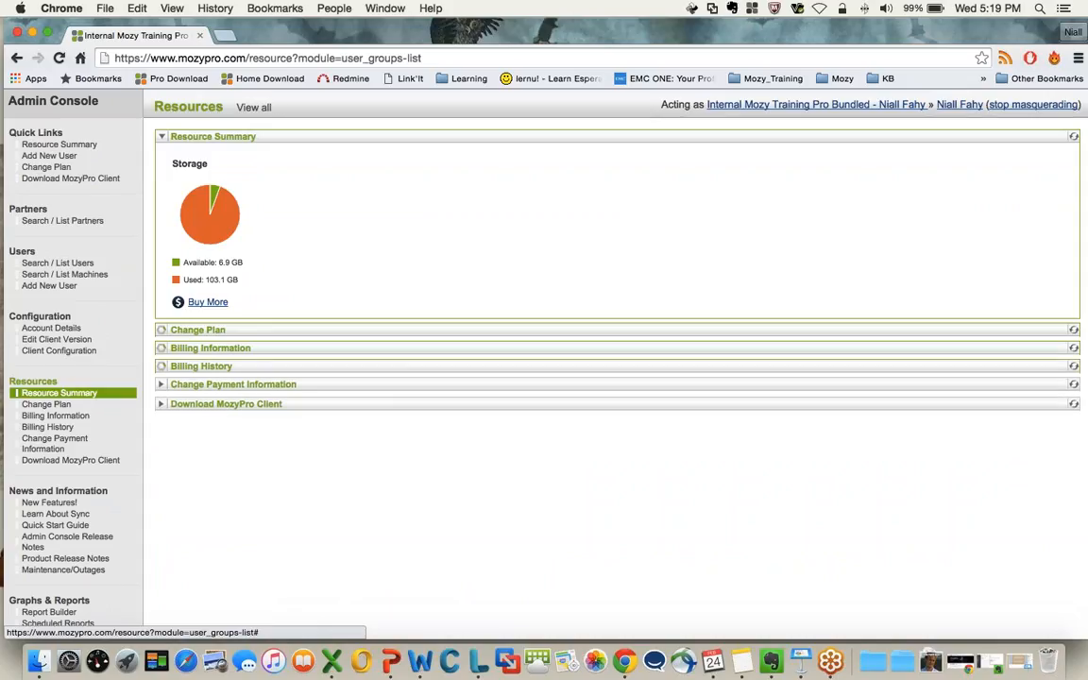
left_click(160, 386)
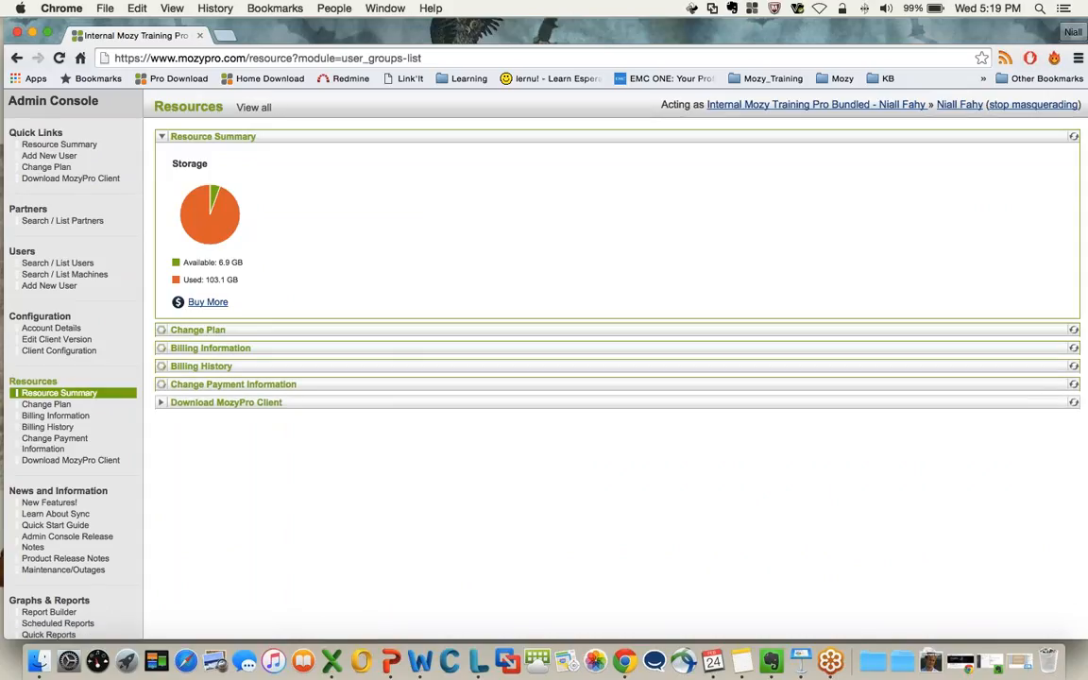
left_click(163, 403)
scroll(331, 473, "down", 1)
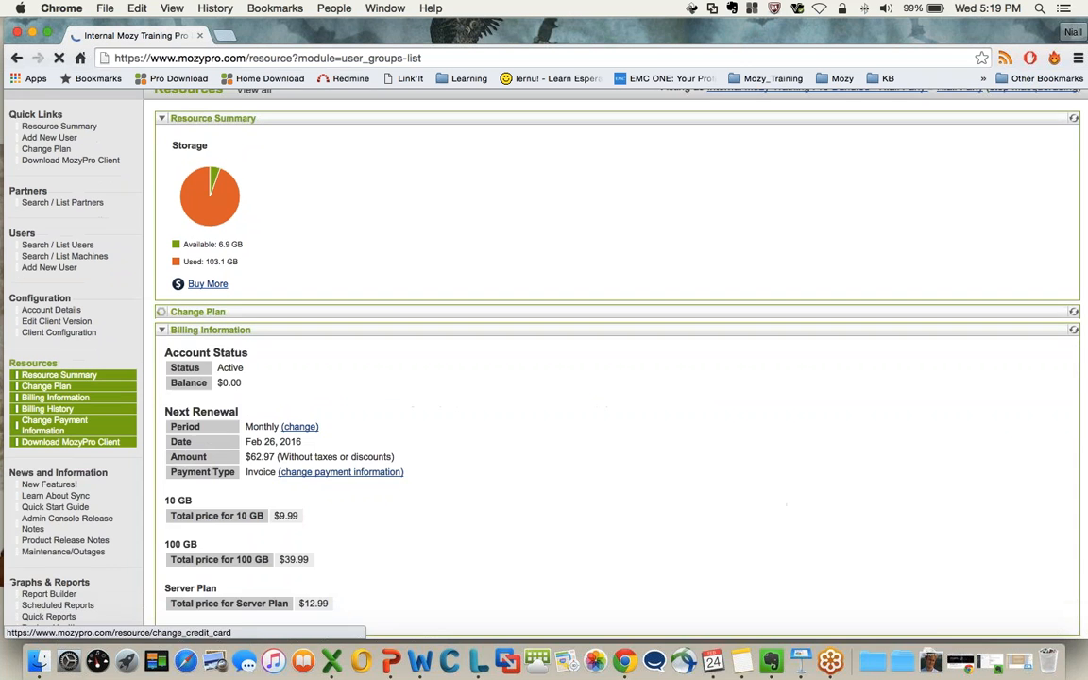
scroll(448, 393, "down", 15)
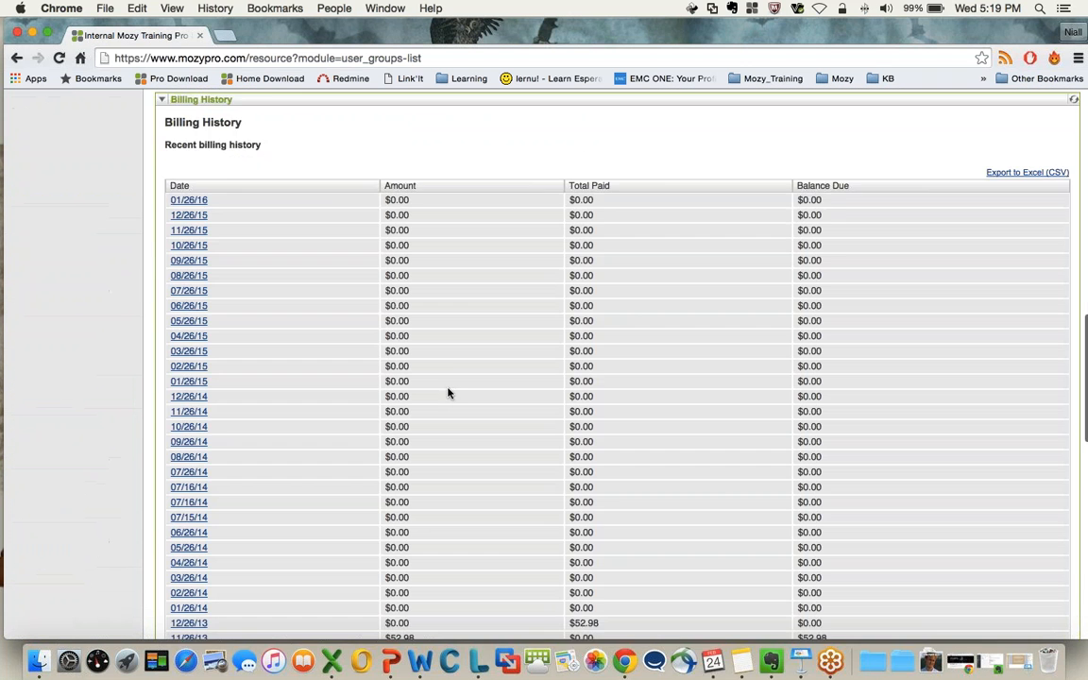
Preview the 100 GB and 250 GB base plans under Change Plan and try to submit the change
scroll(448, 393, "up", 10)
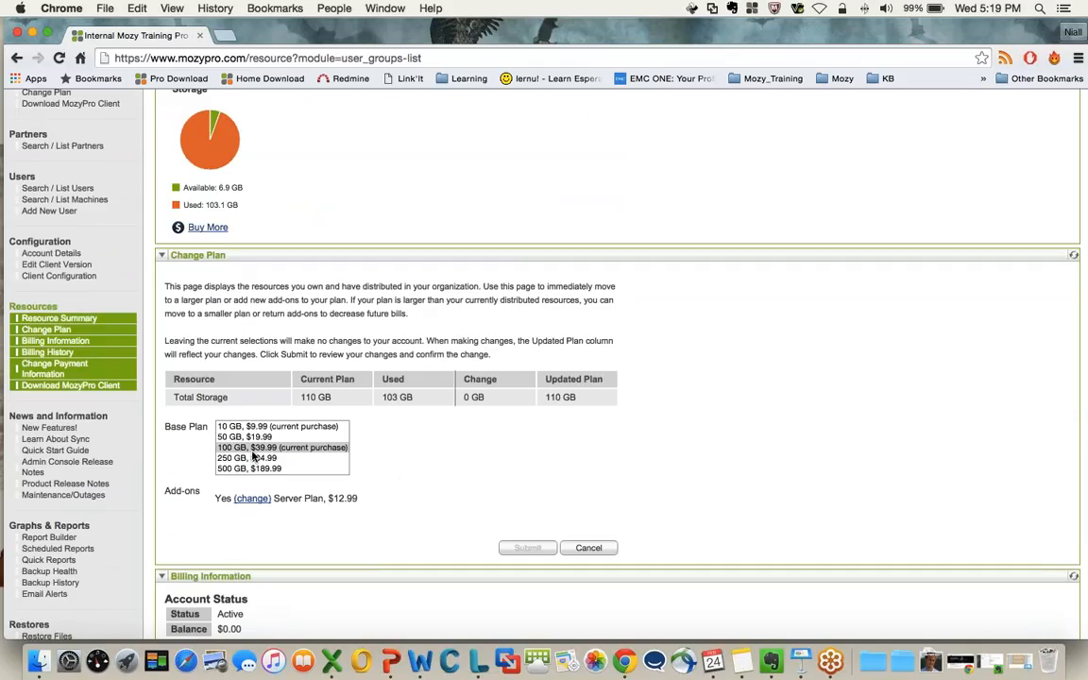
scroll(255, 461, "up", 1)
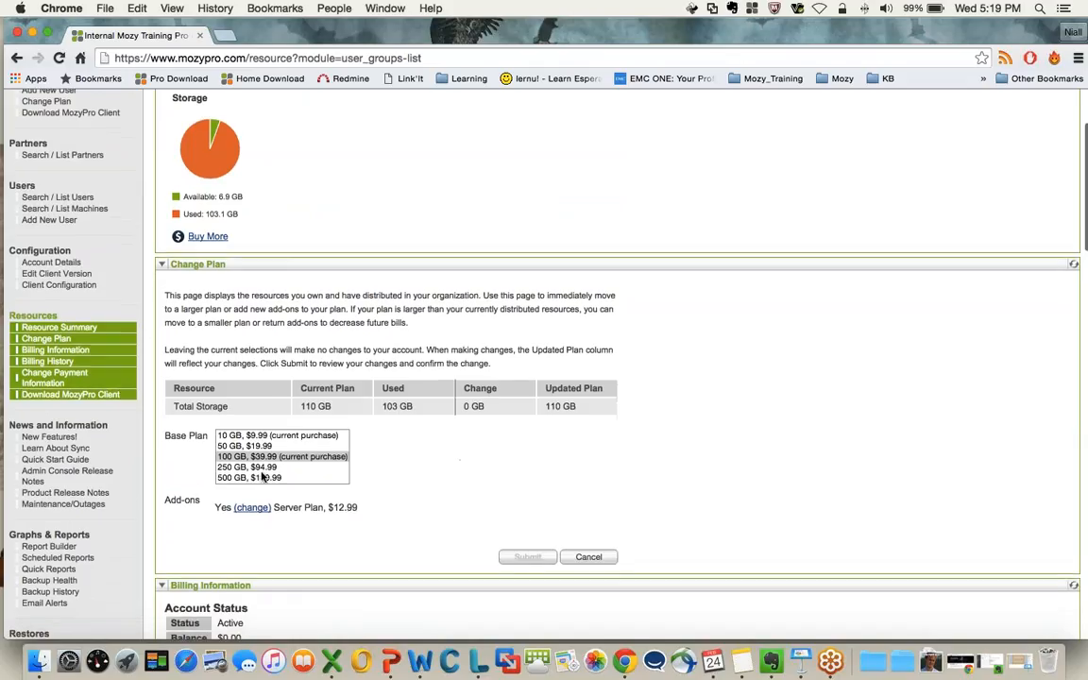
left_click(243, 468)
left_click(244, 459)
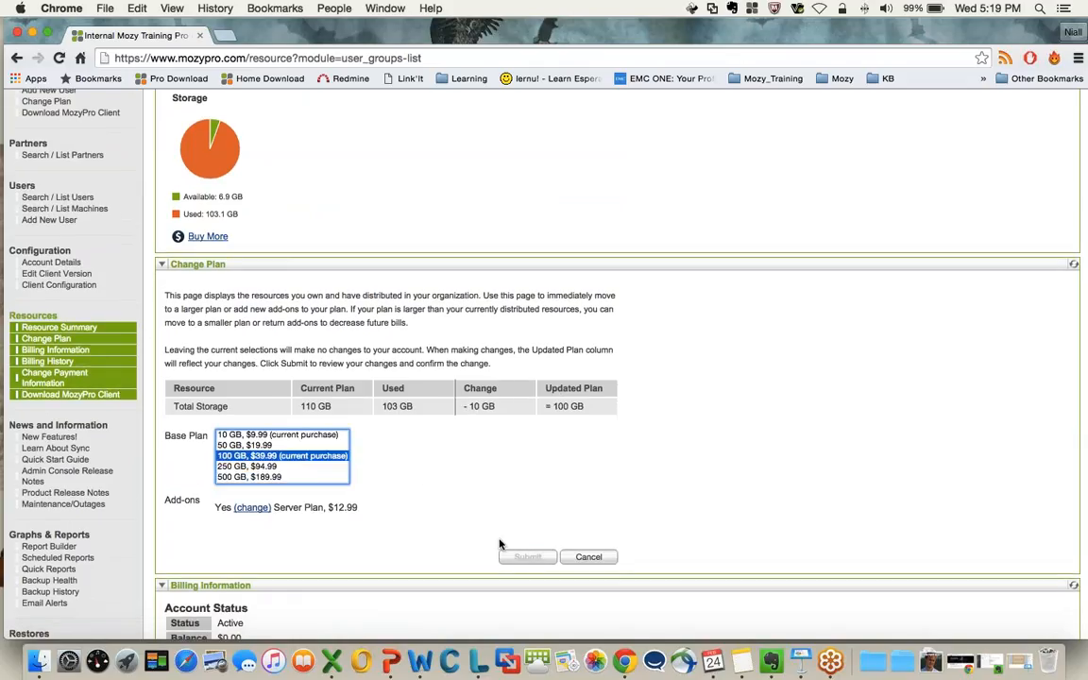
left_click(510, 558)
left_click(481, 464)
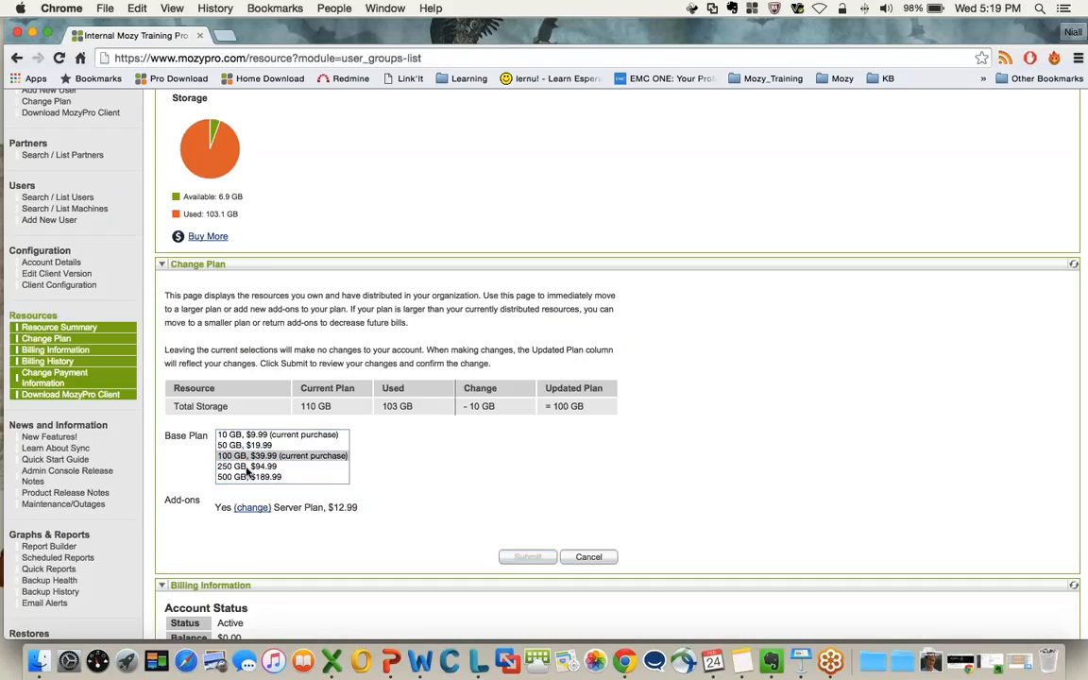
left_click(309, 467)
left_click(510, 559)
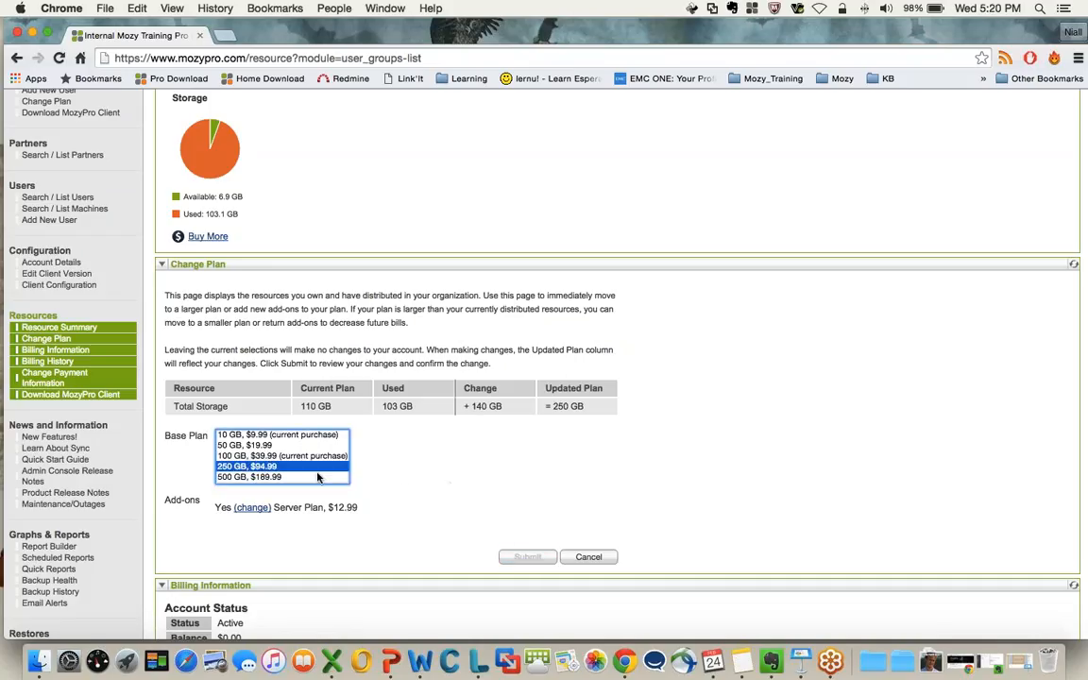
Go through the base plan sizes from 10 GB upward, select 500 GB, $189.99, and look over the larger plans
left_click(252, 435)
left_click(249, 448)
left_click(251, 459)
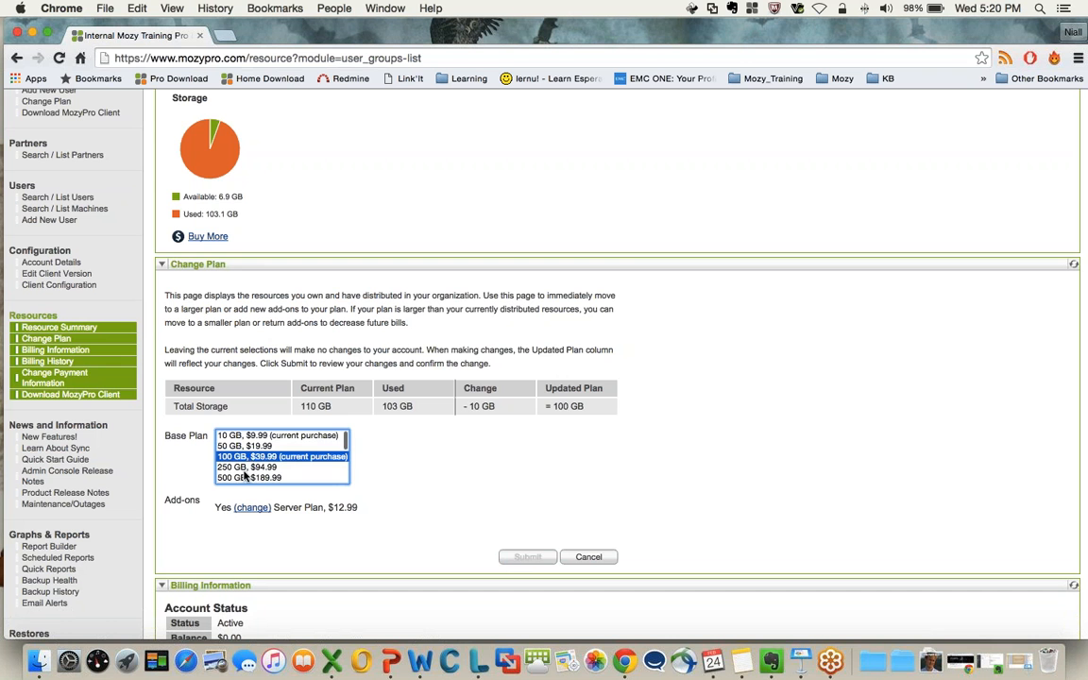
left_click(255, 467)
left_click(269, 477)
scroll(293, 475, "down", 2)
scroll(293, 475, "down", 3)
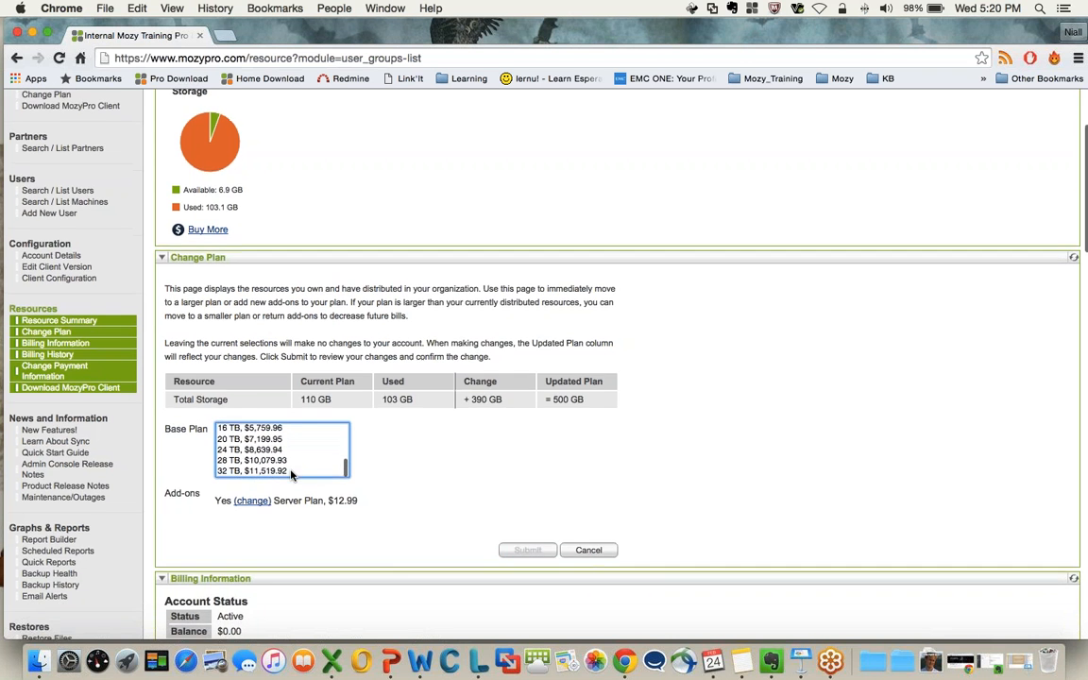
scroll(292, 475, "up", 10)
scroll(491, 501, "down", 5)
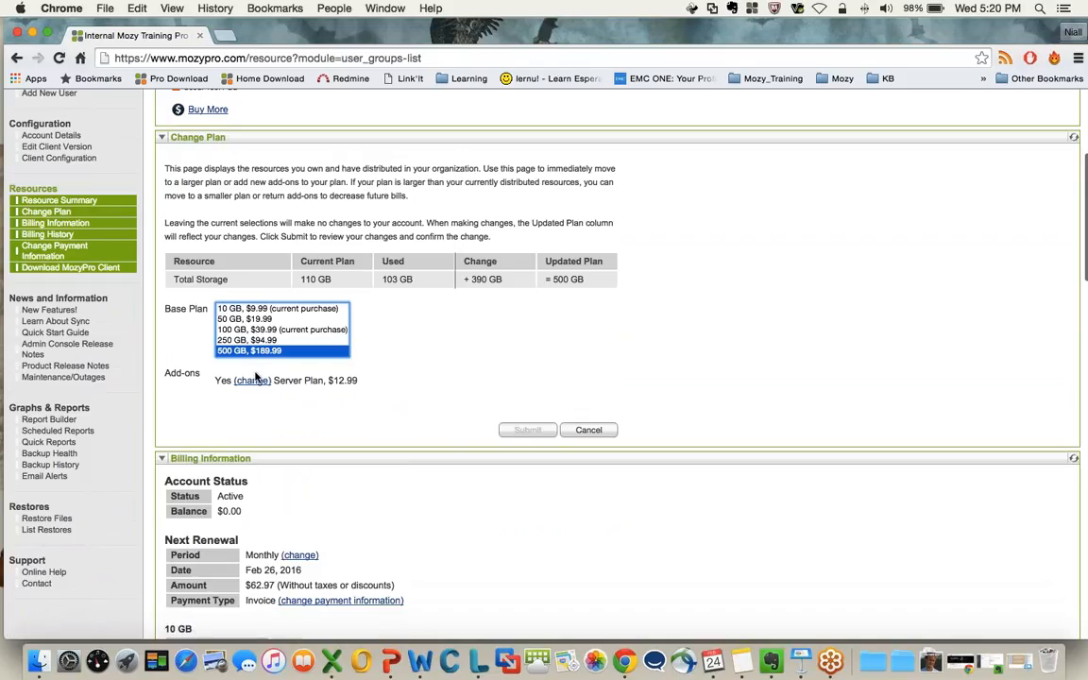
Open the Server Plan add-on for changing, view its choices, and keep it set to Yes
left_click(212, 382)
scroll(214, 384, "up", 1)
scroll(194, 380, "up", 1)
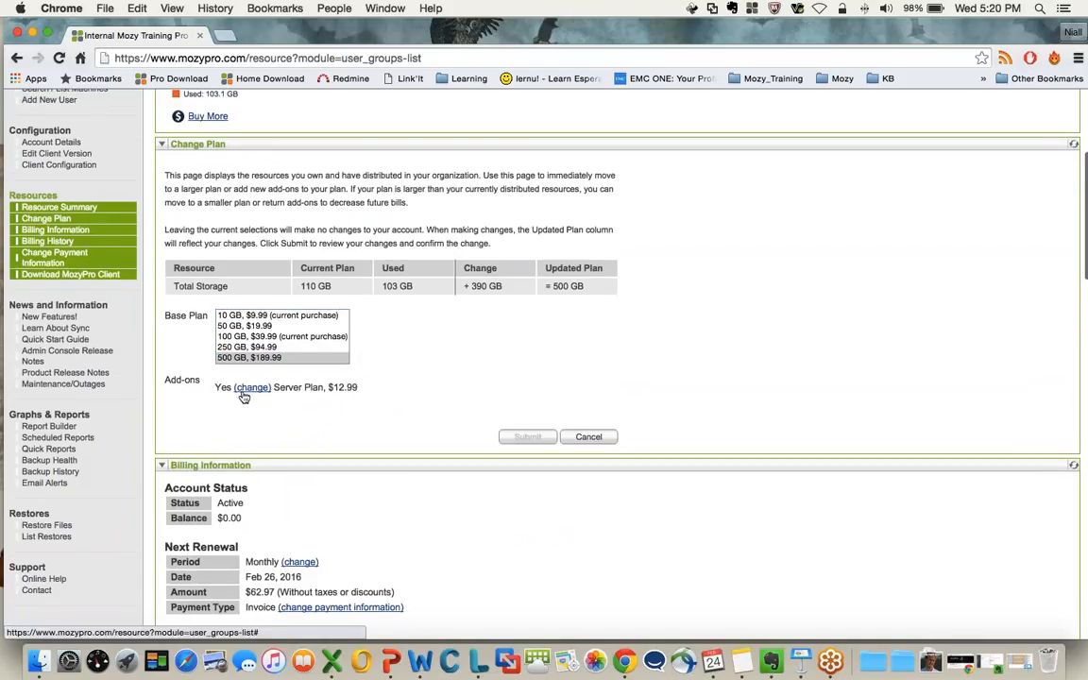
left_click(252, 389)
left_click(229, 386)
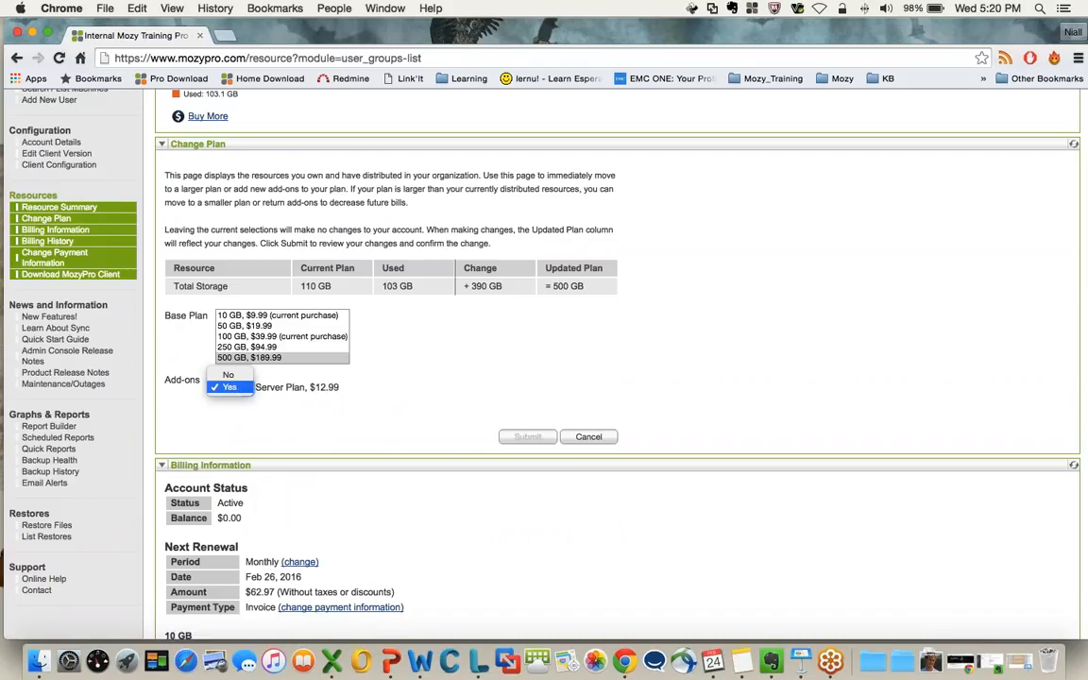
left_click(305, 429)
left_click(295, 402)
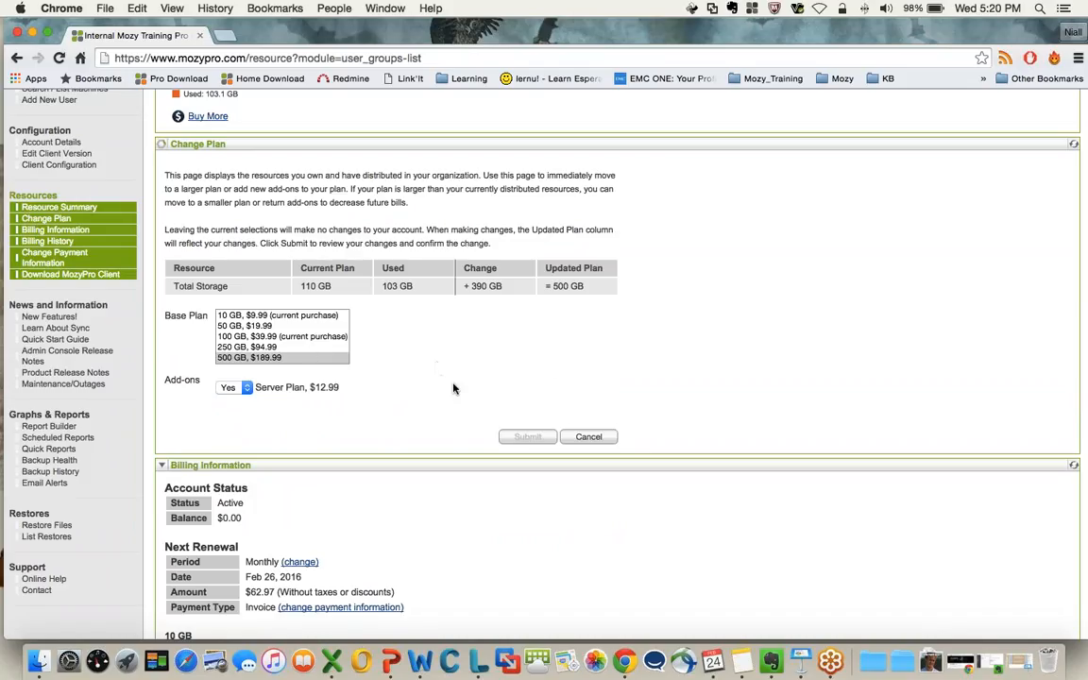
Preview the 100 GB base plan under Change Plan, select 250 GB, $94.99 instead, and try to submit the change
scroll(451, 391, "down", 2)
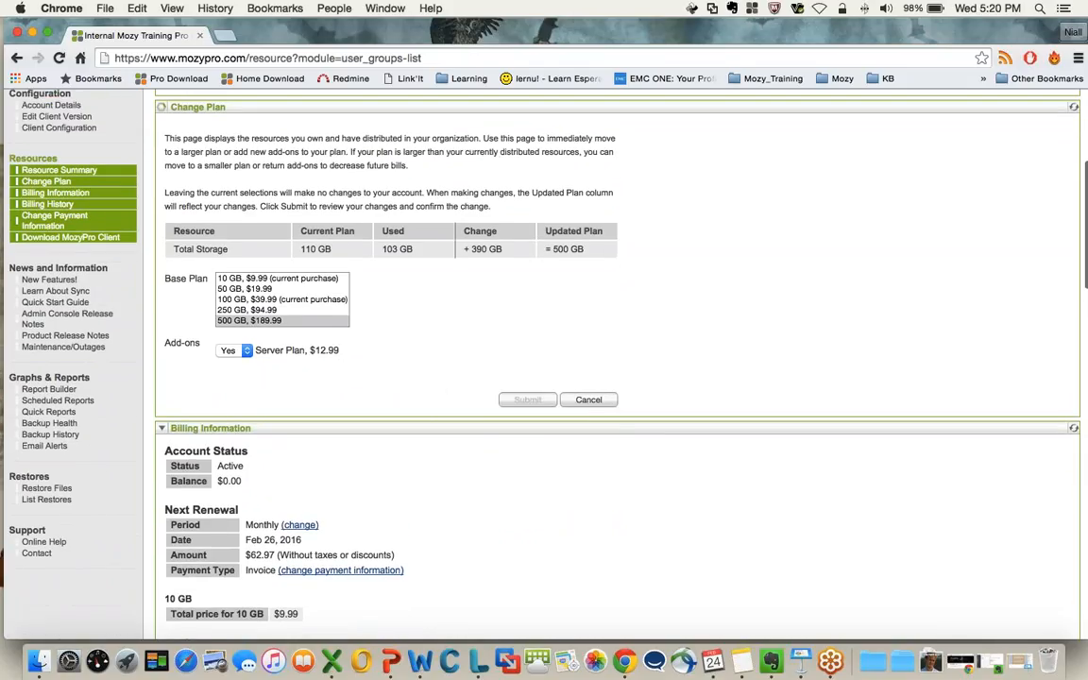
left_click(312, 298)
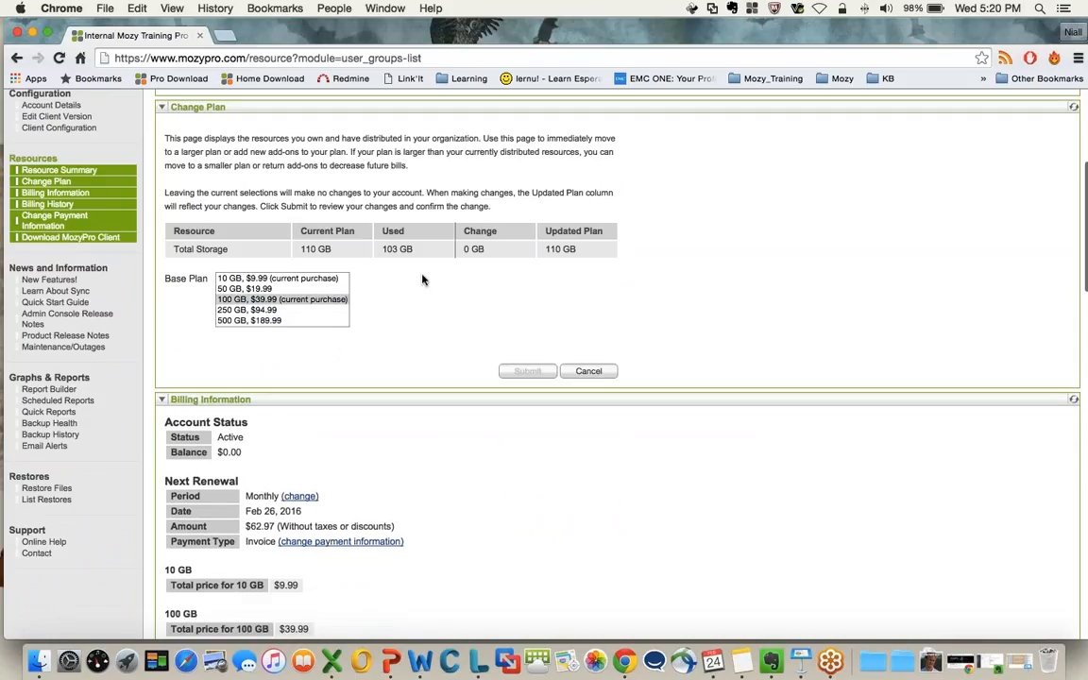
left_click(247, 310)
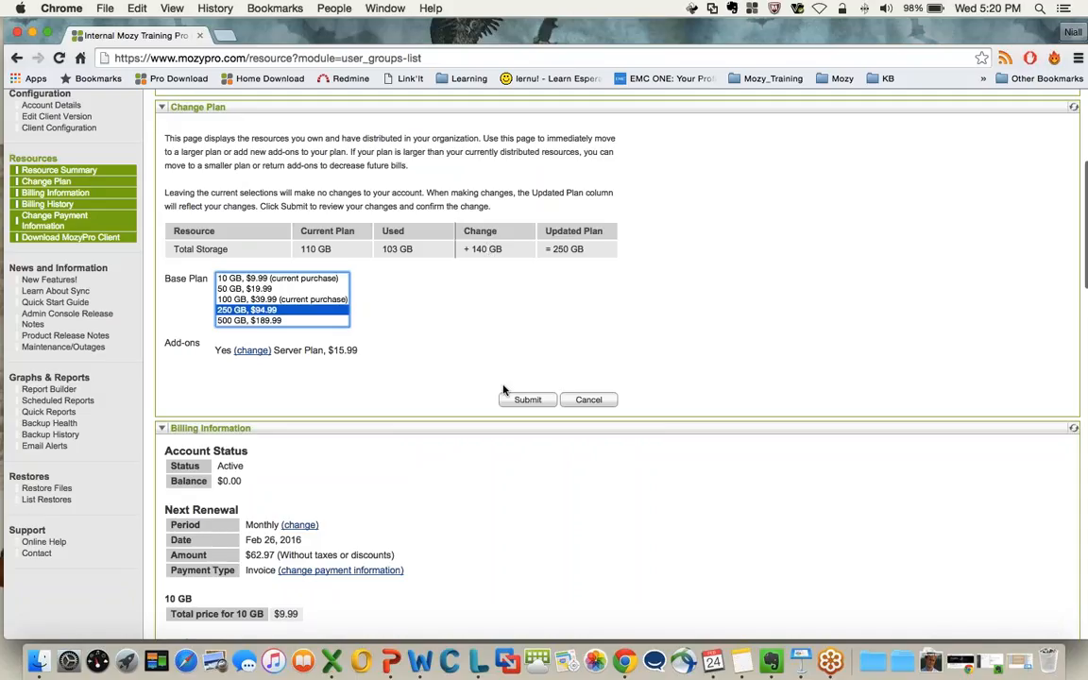
left_click(526, 399)
Read through Billing Information, covering the account status, next renewal details, and prices for each plan and the Server Plan
scroll(616, 351, "down", 1)
scroll(562, 364, "down", 4)
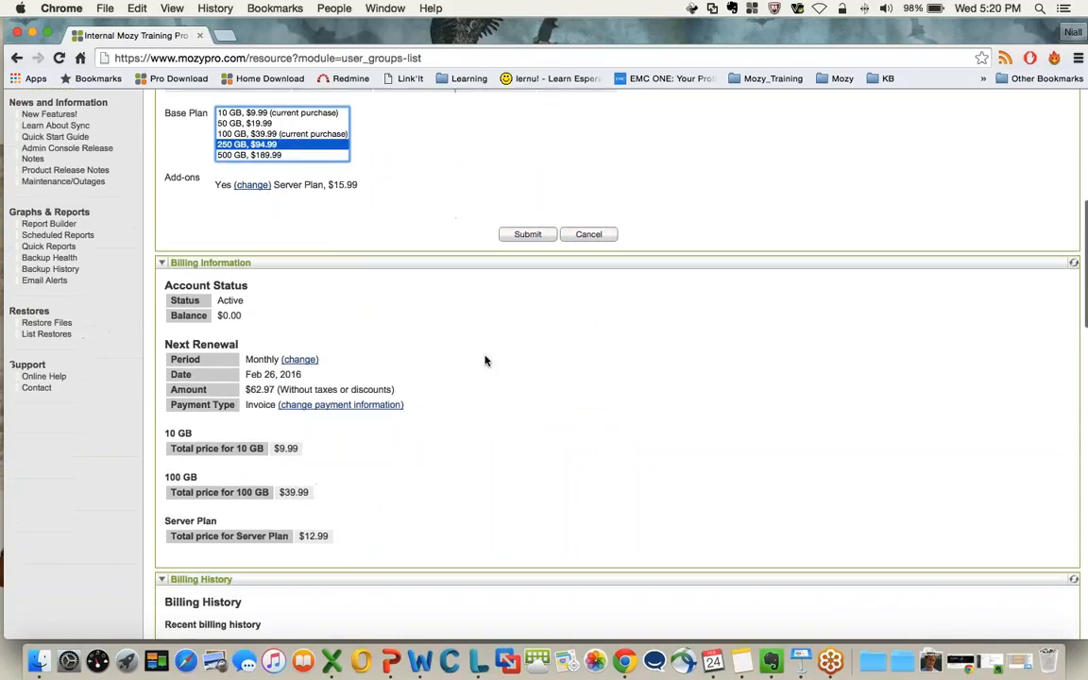
scroll(242, 281, "down", 1)
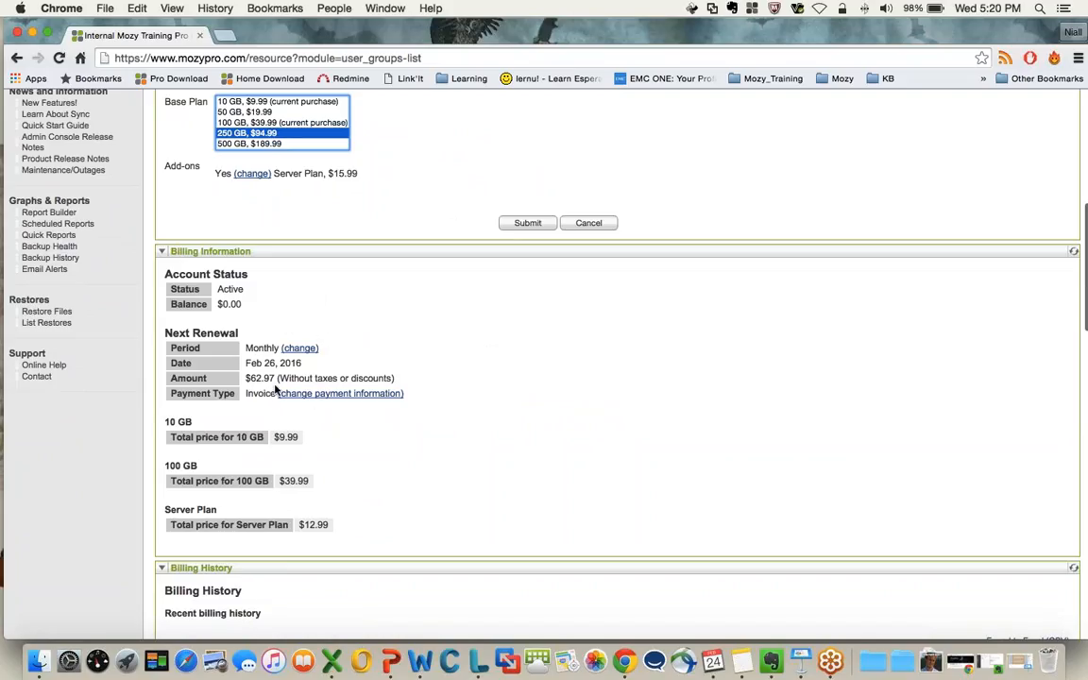
scroll(251, 388, "down", 3)
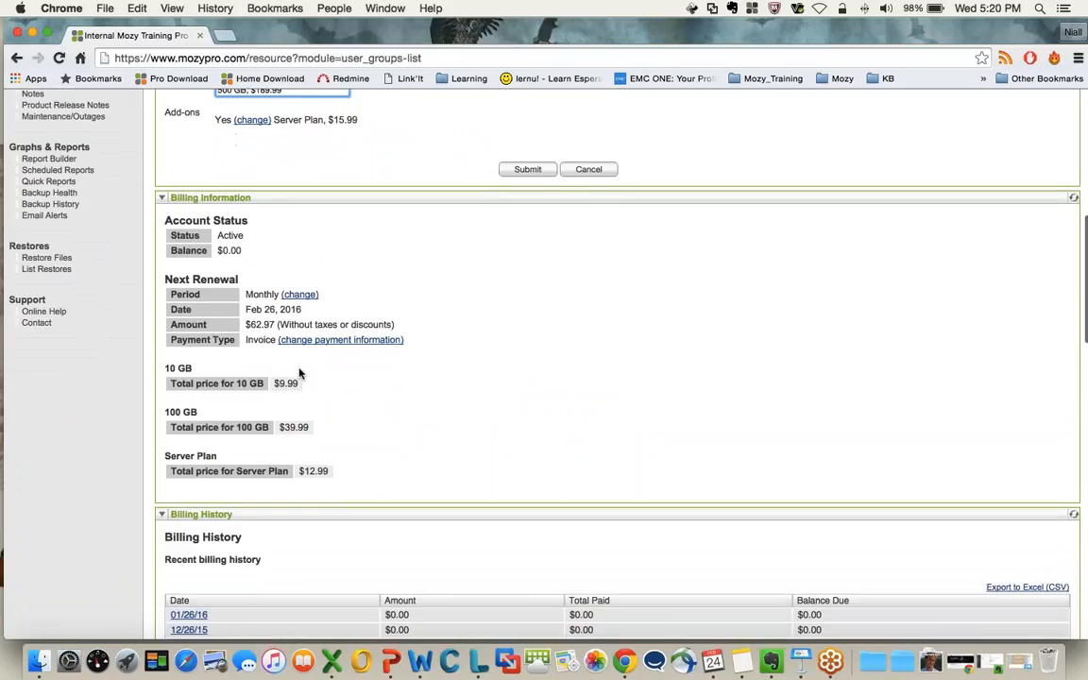
scroll(298, 374, "down", 2)
scroll(283, 349, "down", 2)
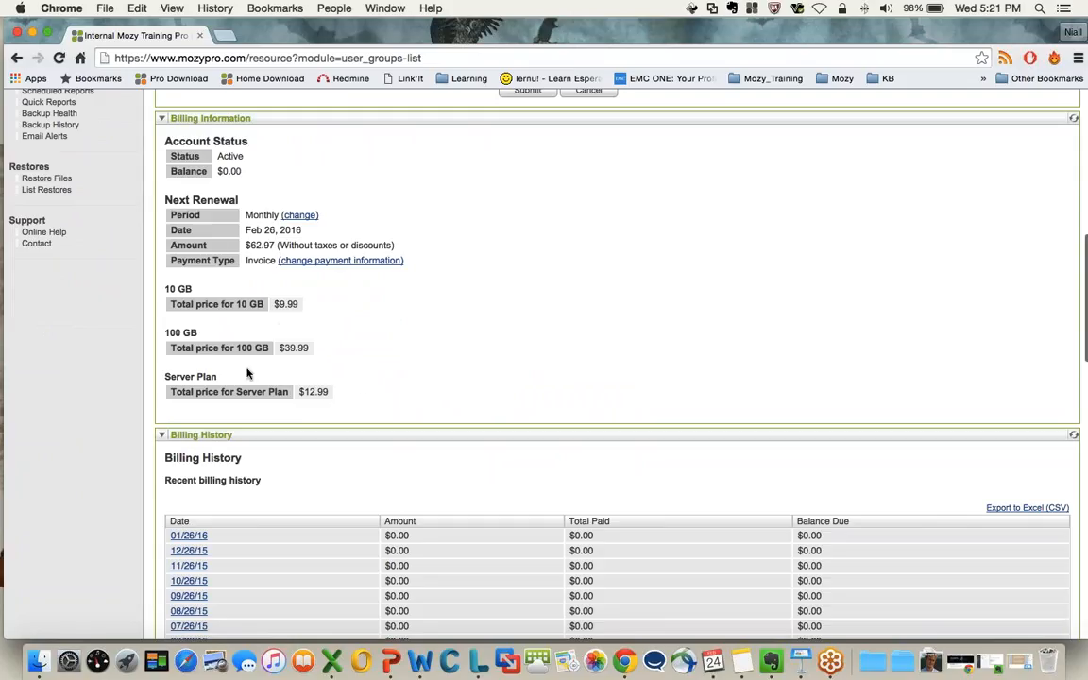
scroll(260, 359, "down", 5)
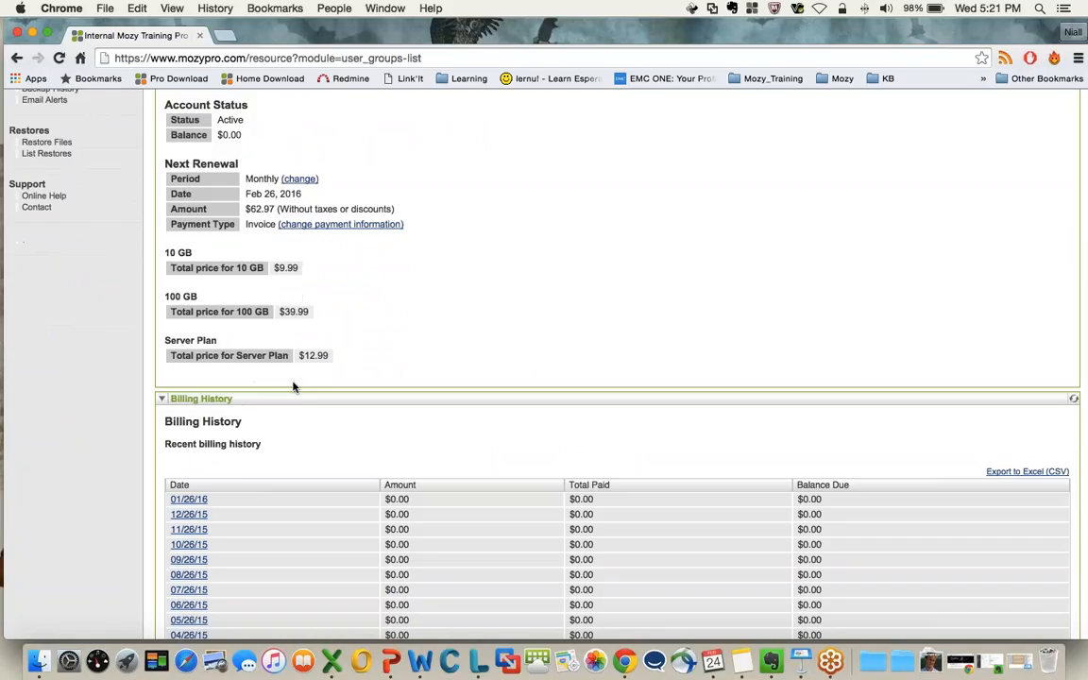
Examine the Billing History table's invoice dates, amounts, total paid and balance due, from the newest entry to the oldest
scroll(293, 386, "down", 2)
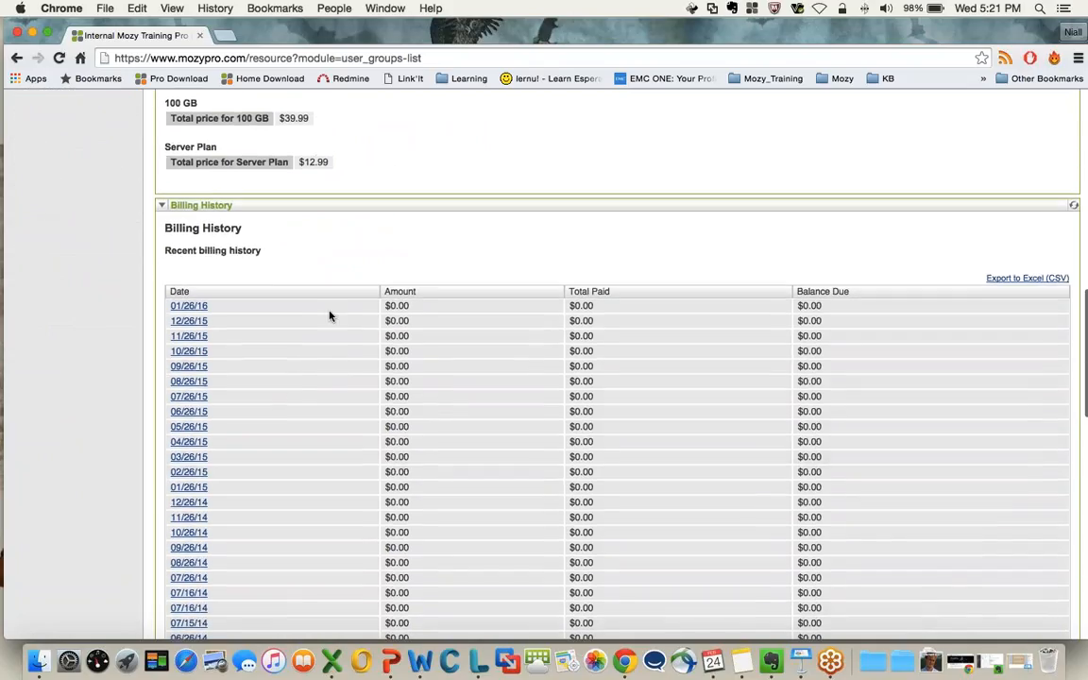
scroll(345, 246, "down", 2)
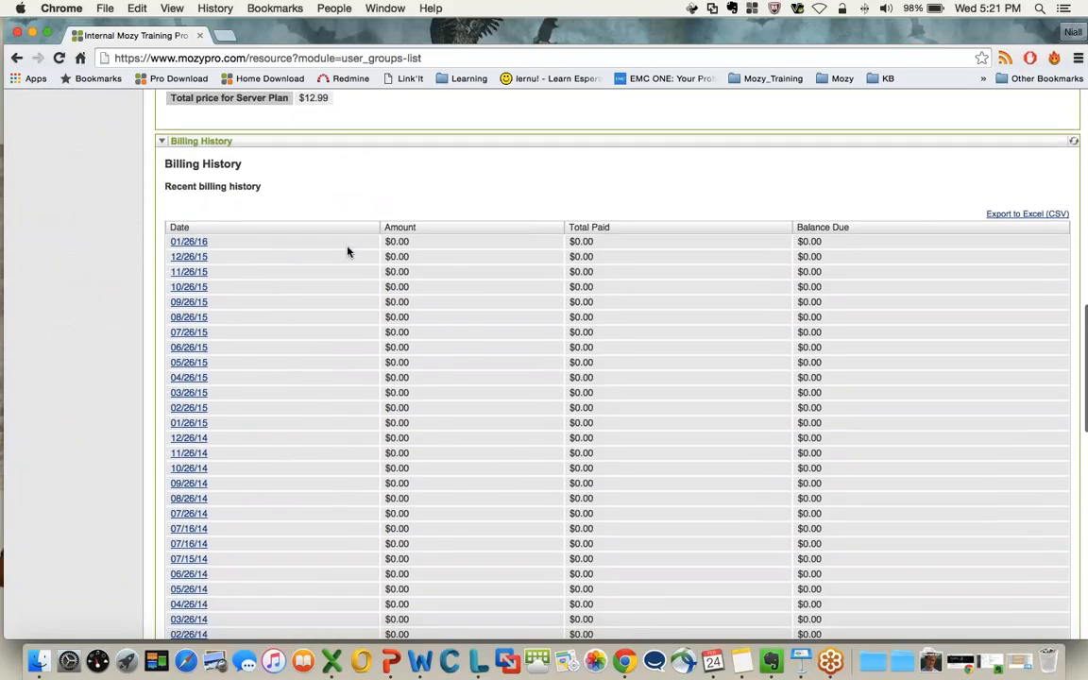
scroll(347, 250, "up", 3)
scroll(348, 251, "up", 1)
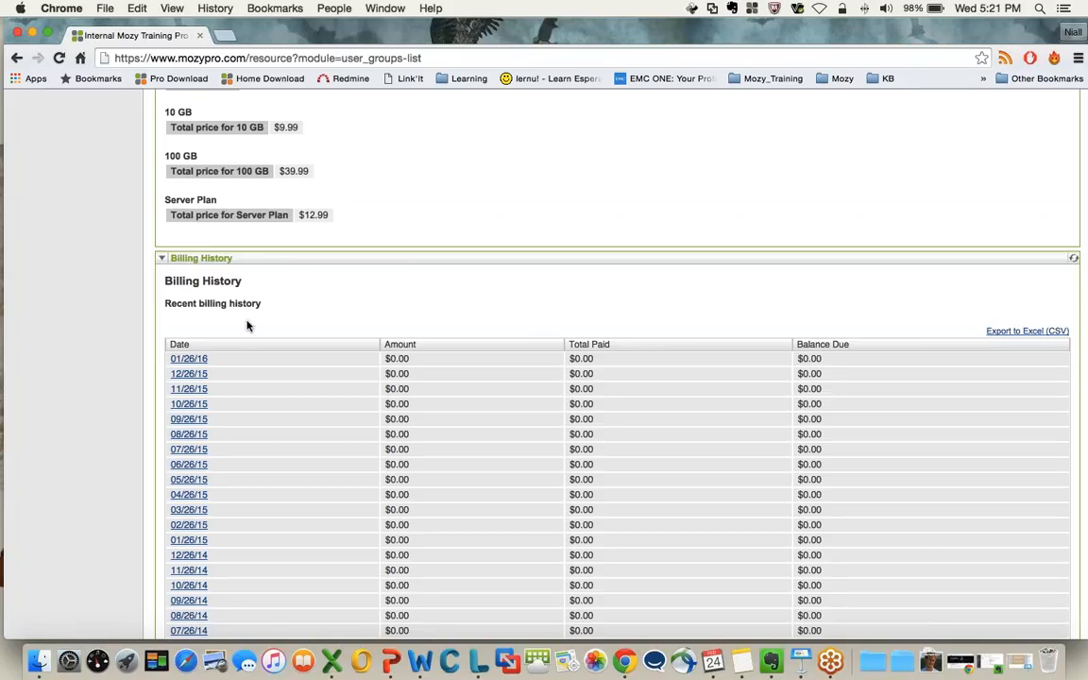
scroll(260, 298, "down", 3)
scroll(271, 300, "down", 10)
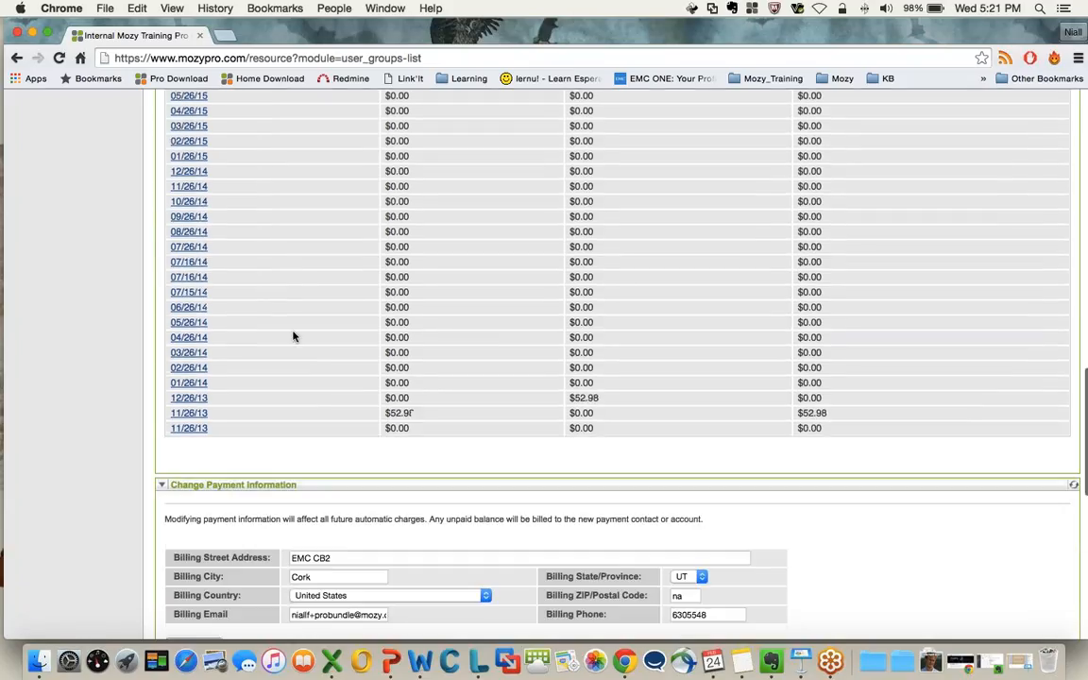
scroll(274, 274, "up", 6)
scroll(248, 231, "up", 2)
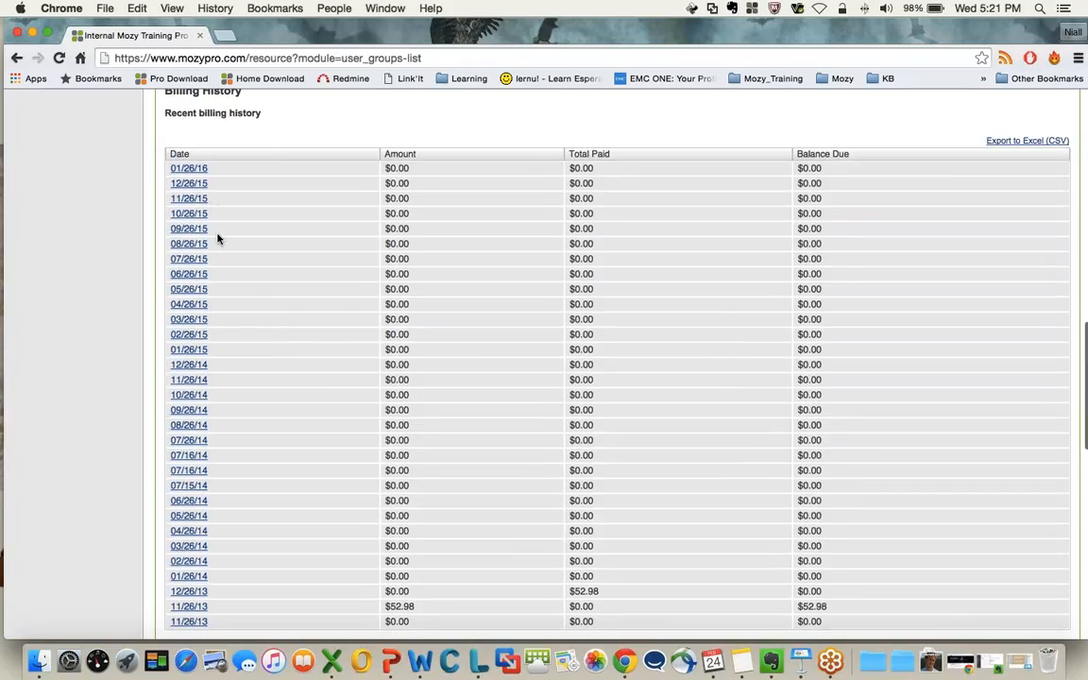
scroll(219, 235, "down", 2)
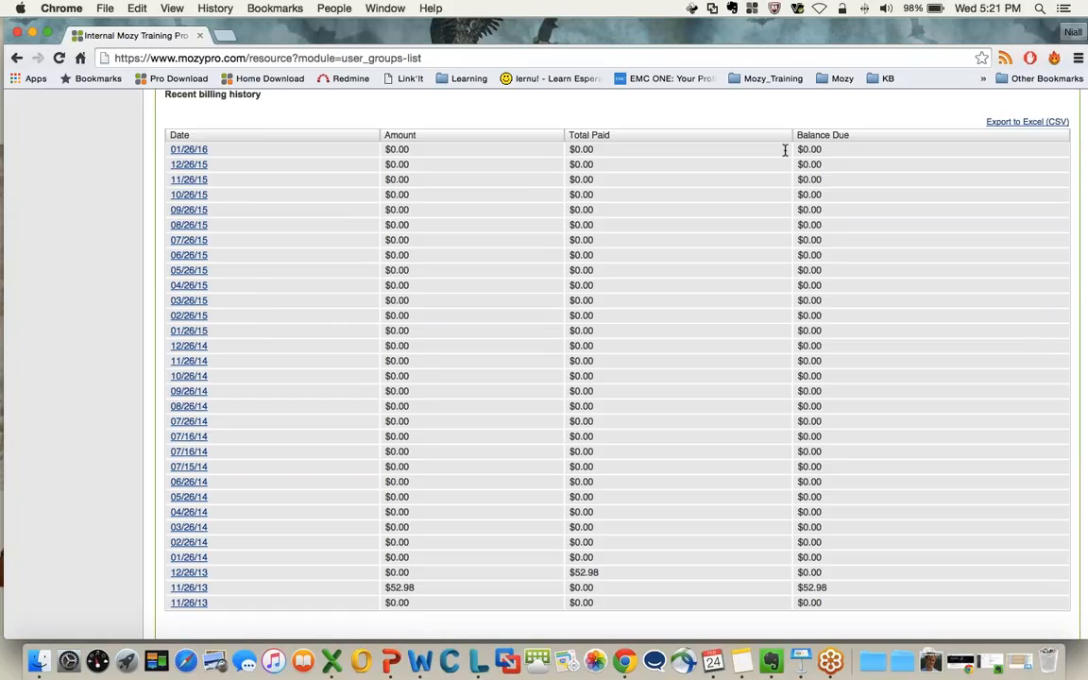
scroll(233, 192, "up", 3)
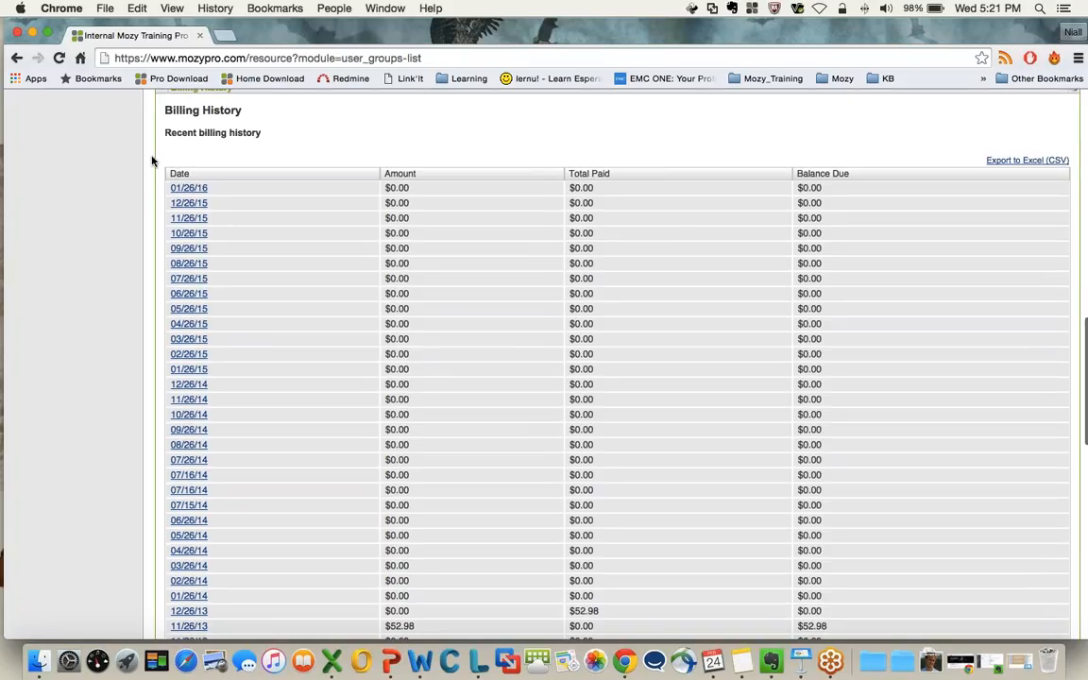
Open the 01/26/16 invoice and close it, then open the 11/26/13 invoice for $52.98 and reposition its window
left_click(188, 188)
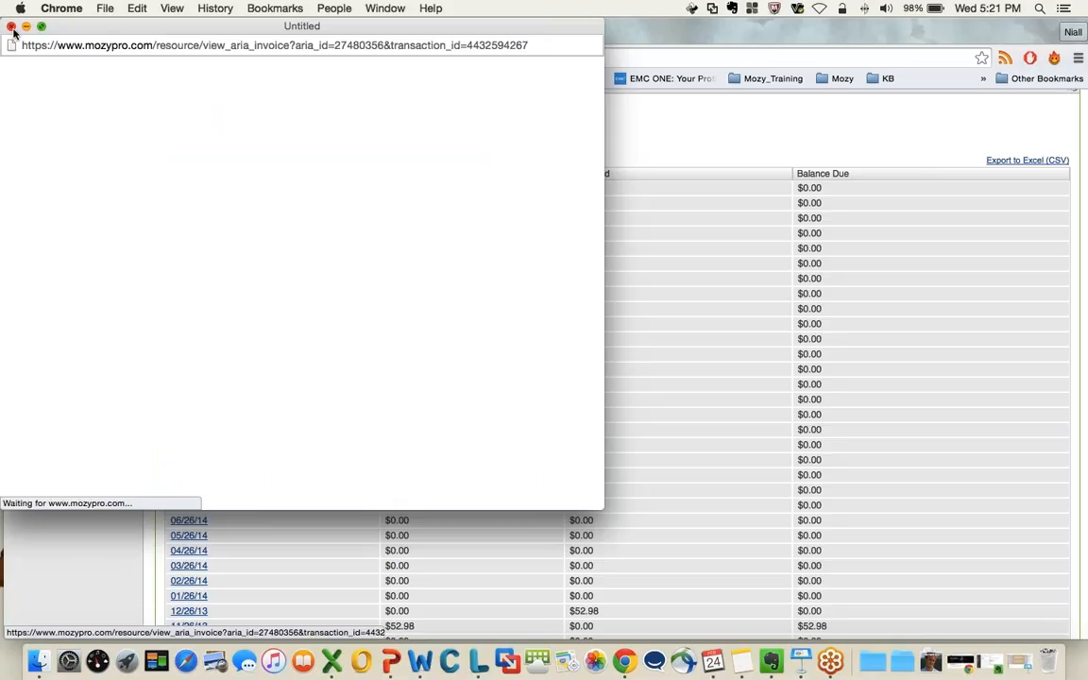
scroll(119, 262, "down", 4)
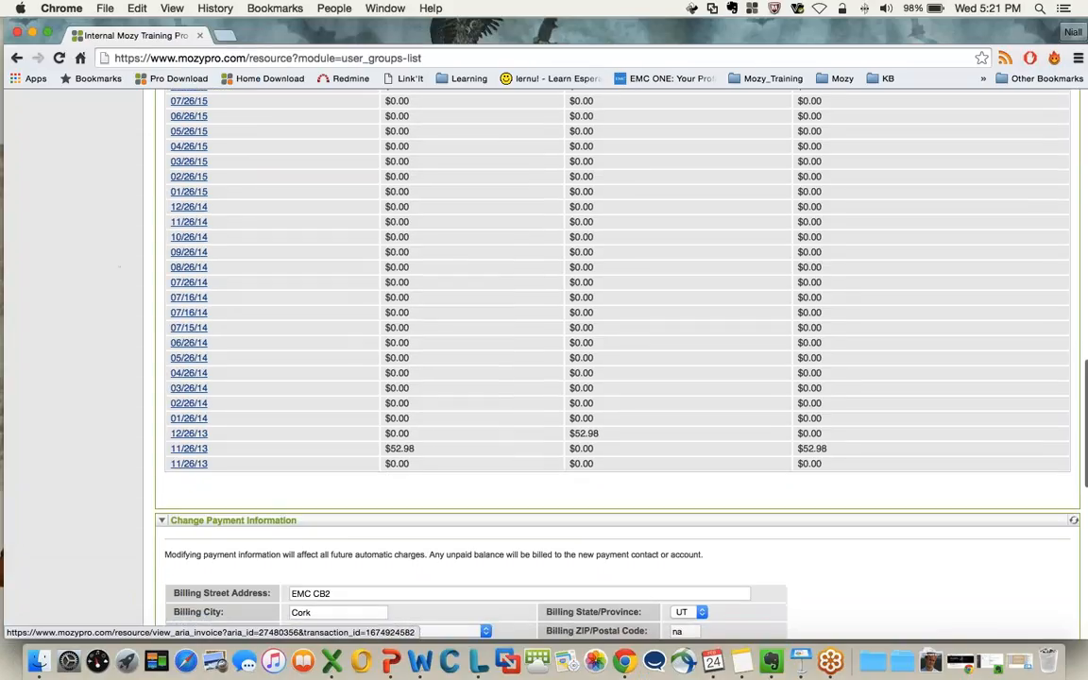
left_click(192, 453)
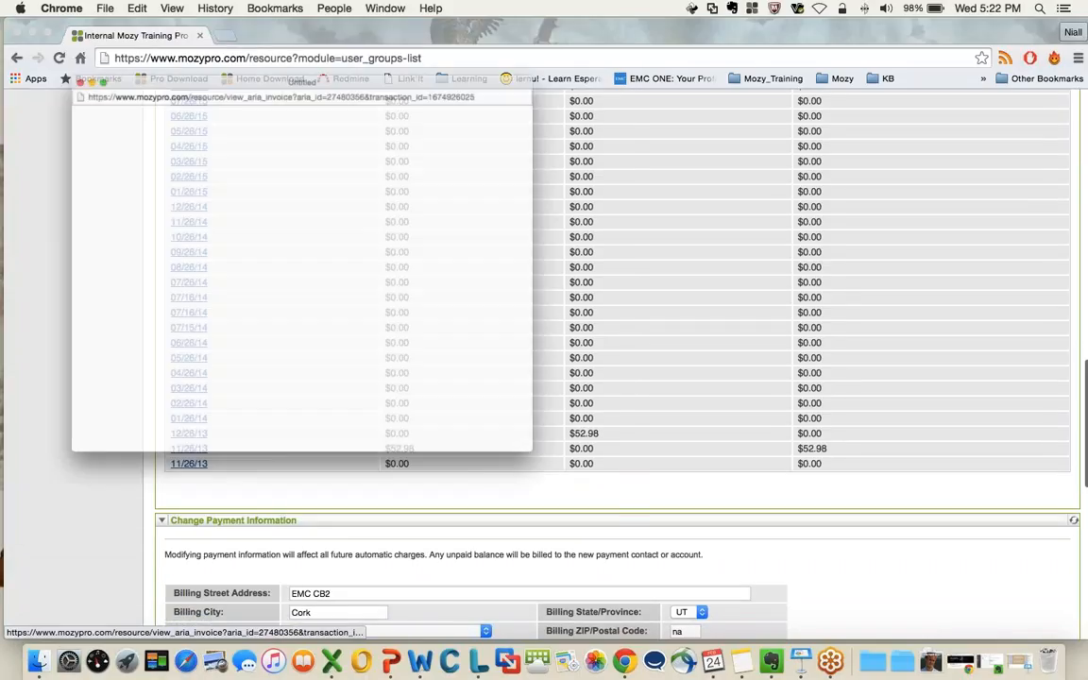
left_click_drag(277, 28, 354, 34)
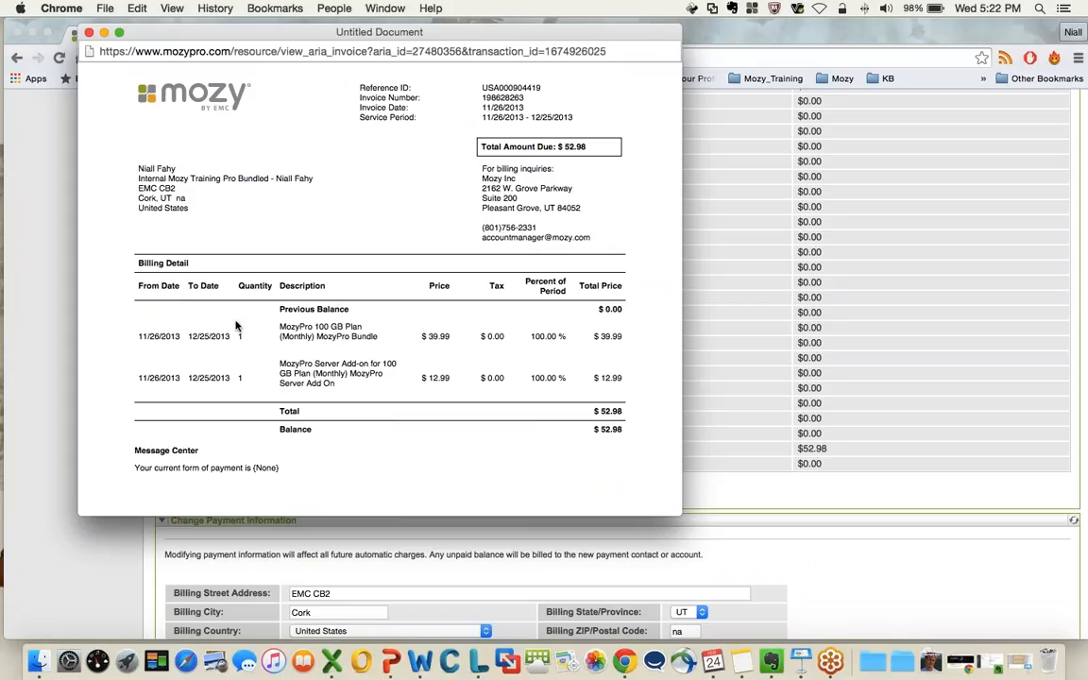
Examine the invoice's MozyPro 100 GB Plan and Server Add-on charges and totals, highlighting their descriptions, and close the invoice
scroll(387, 333, "down", 1)
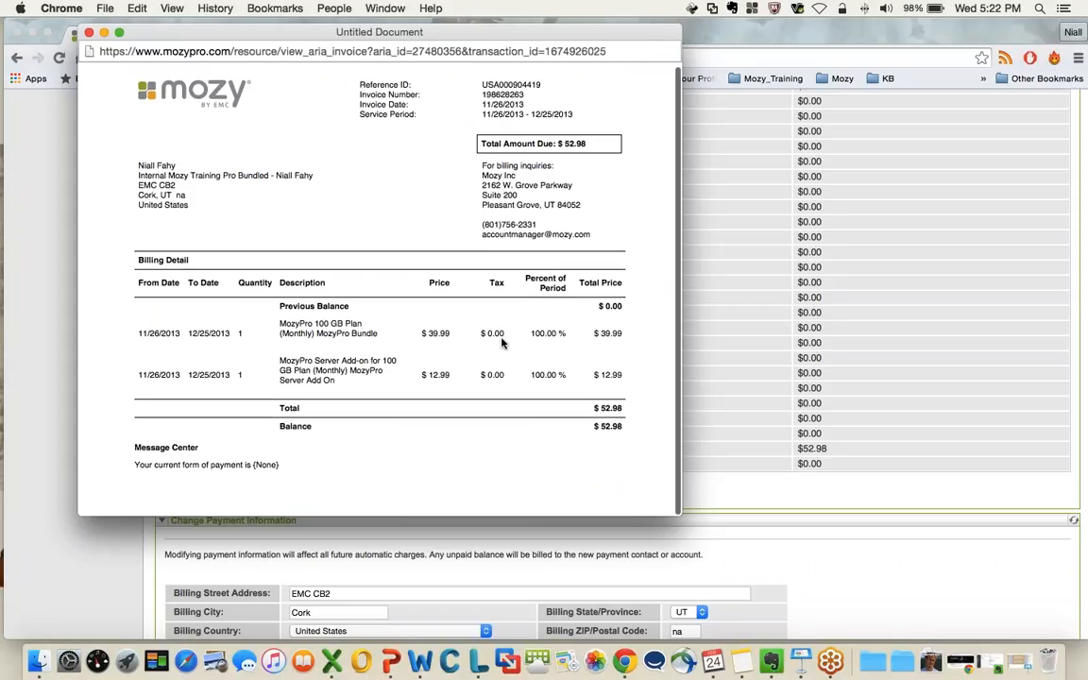
left_click_drag(238, 330, 381, 332)
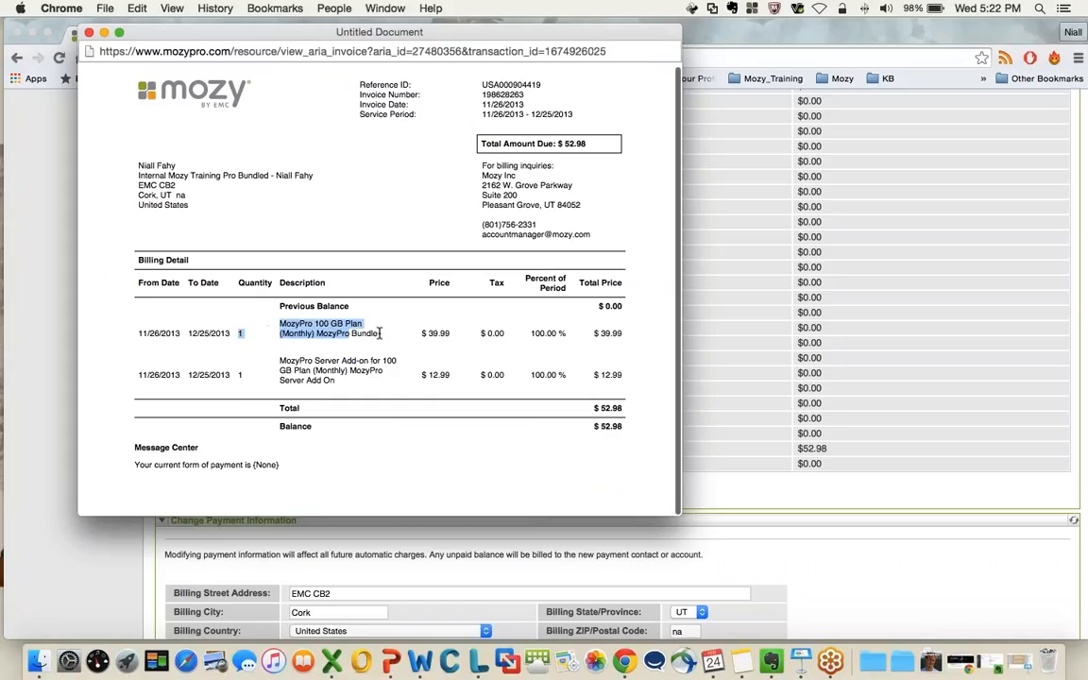
left_click(348, 382)
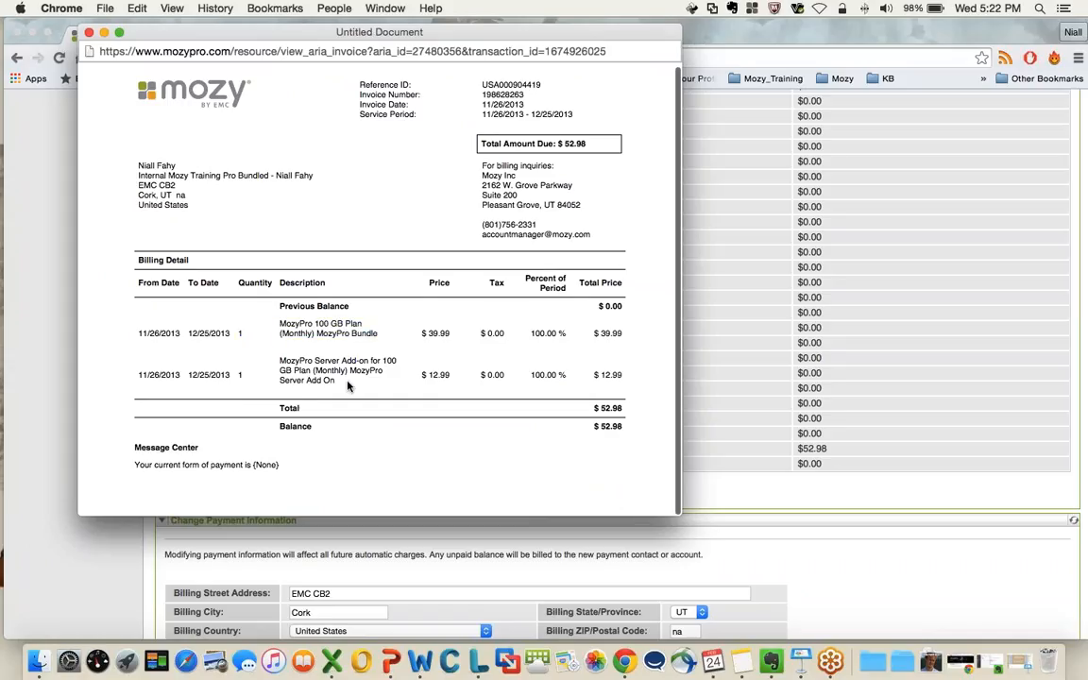
scroll(348, 385, "up", 1)
triple_click(348, 384)
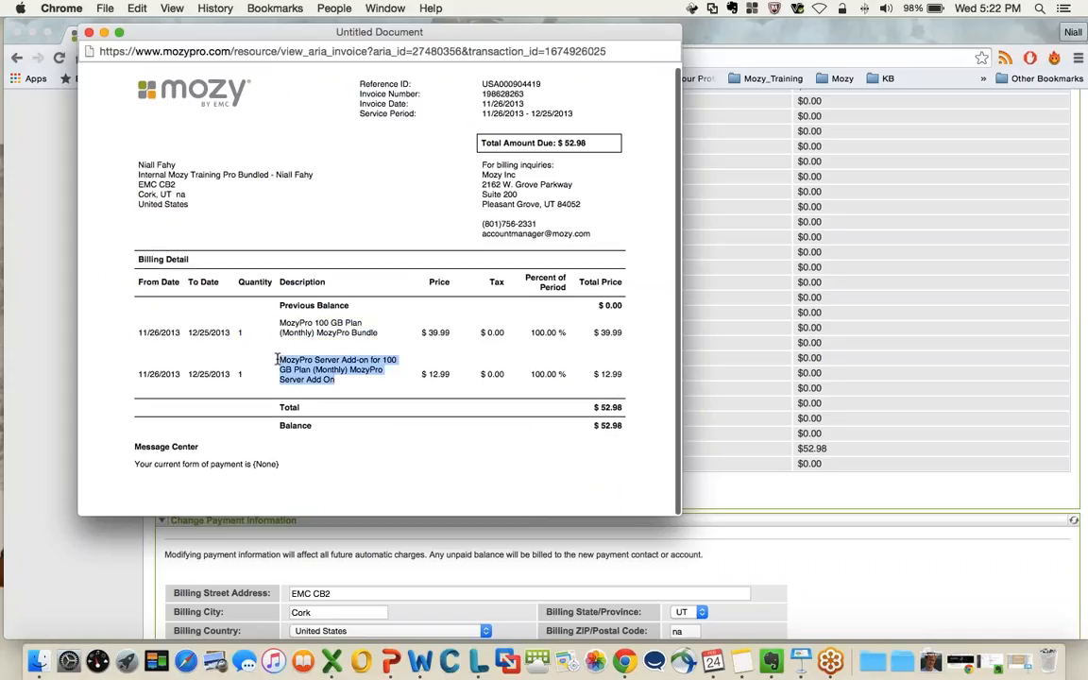
left_click(612, 394)
scroll(598, 439, "down", 1)
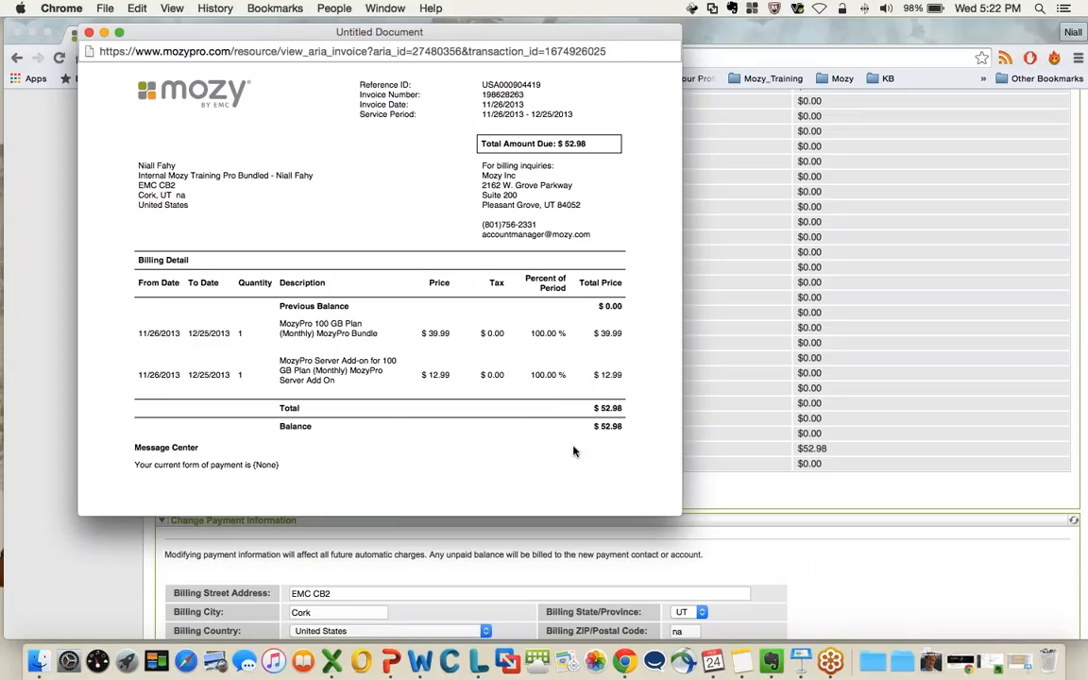
left_click(89, 33)
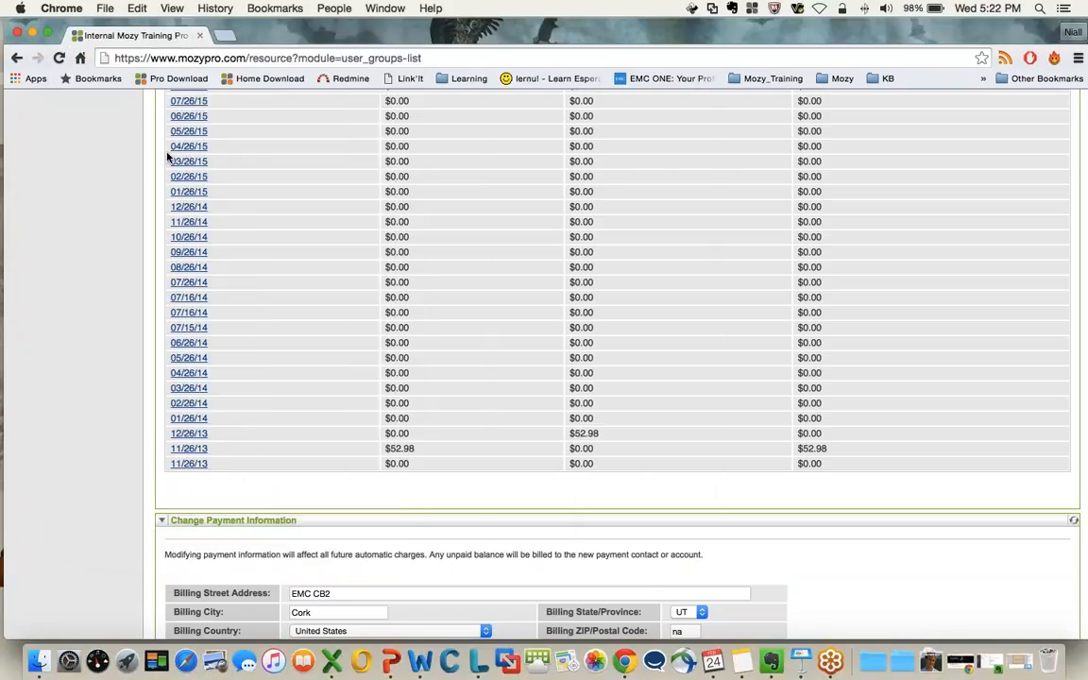
Collapse the Billing History and Billing Information sections
scroll(295, 283, "up", 4)
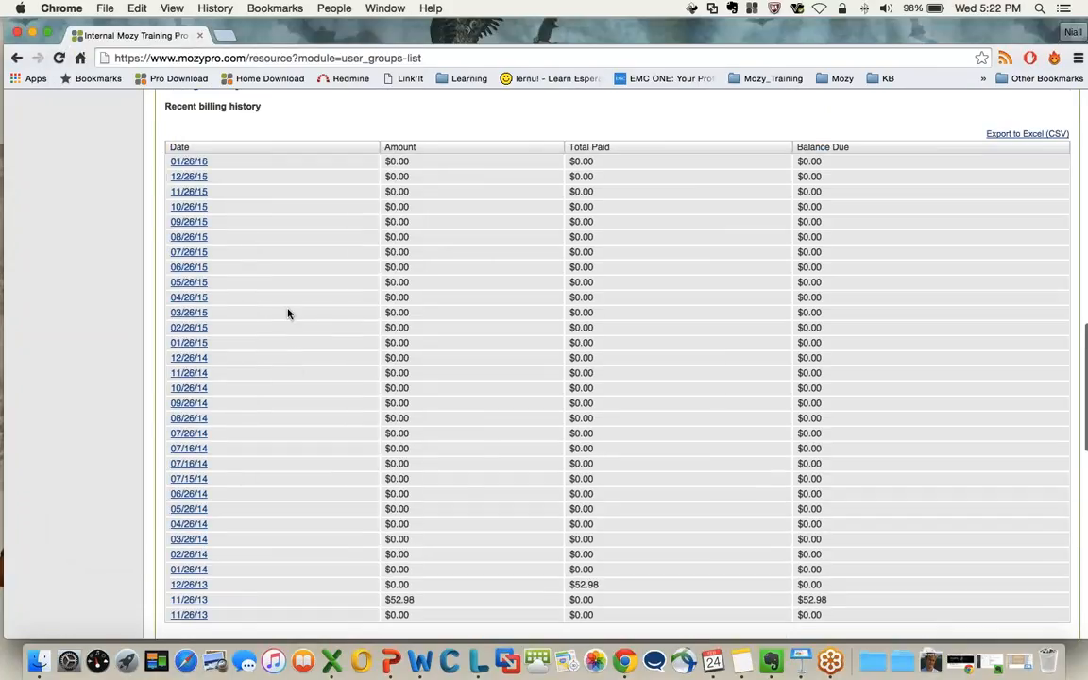
scroll(283, 293, "up", 4)
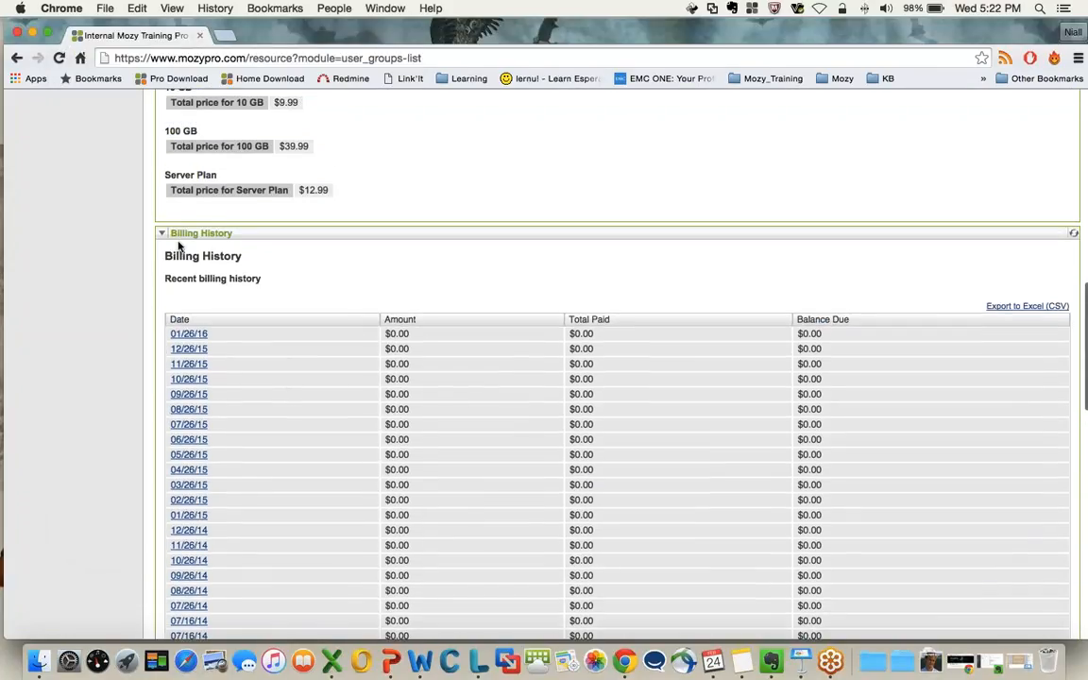
left_click(162, 234)
scroll(162, 236, "up", 6)
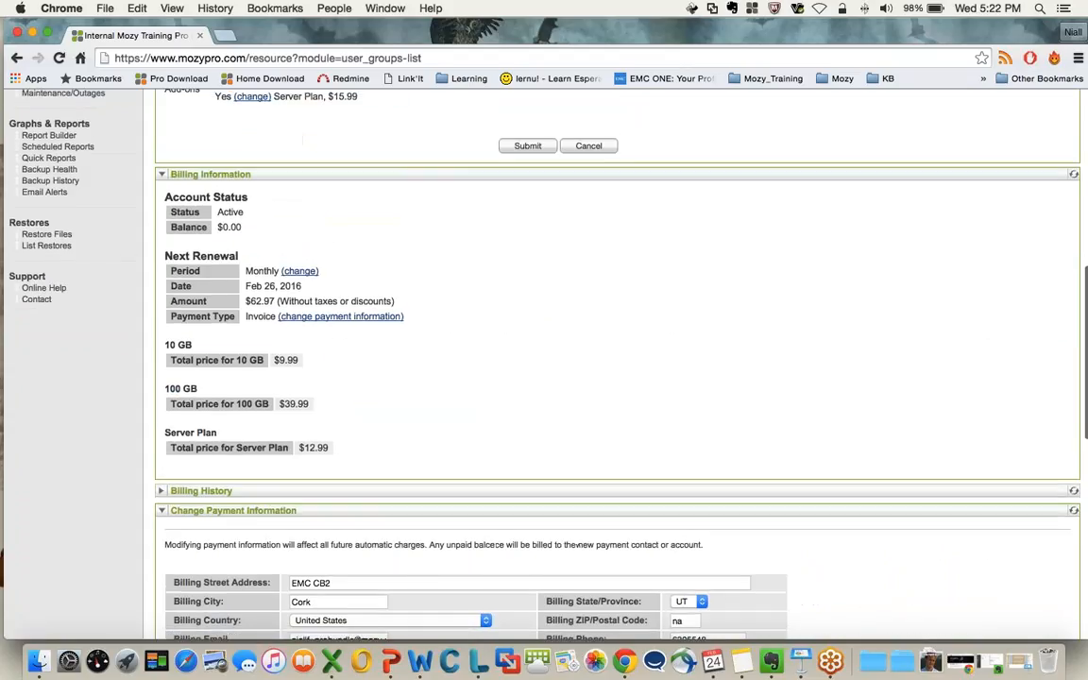
left_click(210, 174)
Look over the billing address and contact fields under Change Payment Information, then collapse the section
scroll(321, 274, "down", 1)
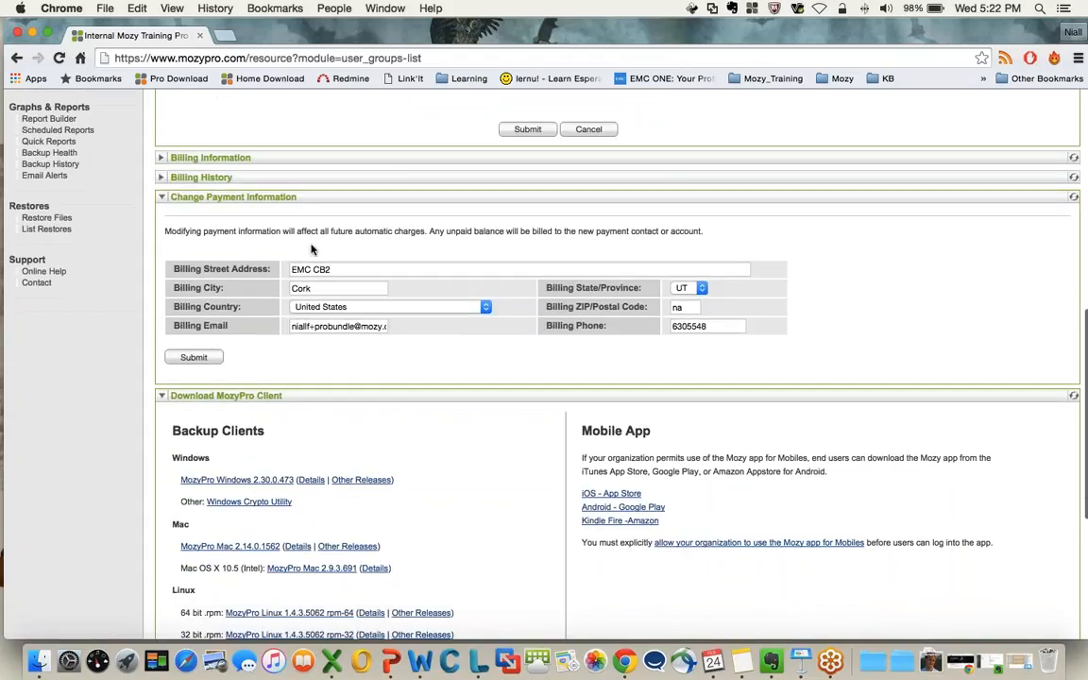
scroll(346, 256, "down", 1)
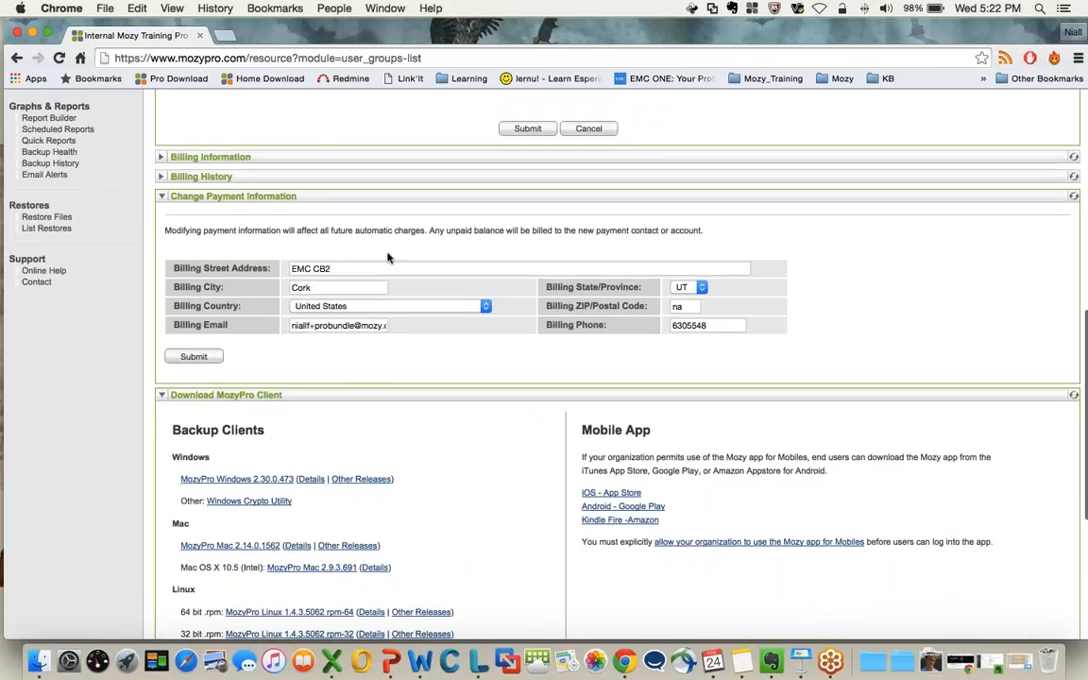
scroll(369, 289, "up", 1)
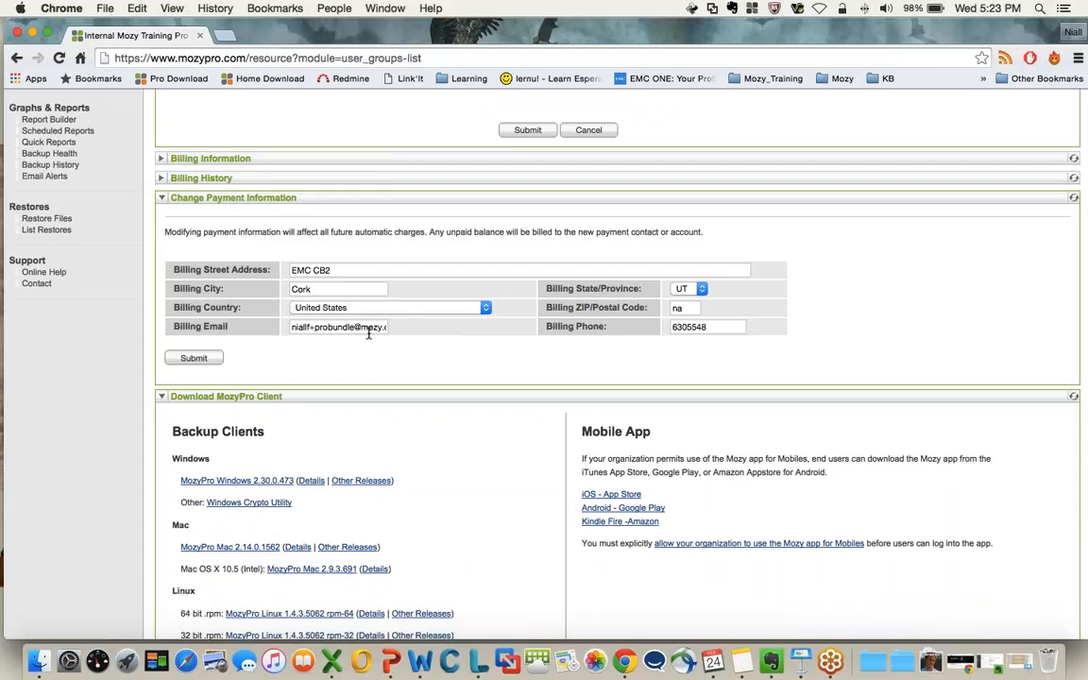
left_click(217, 198)
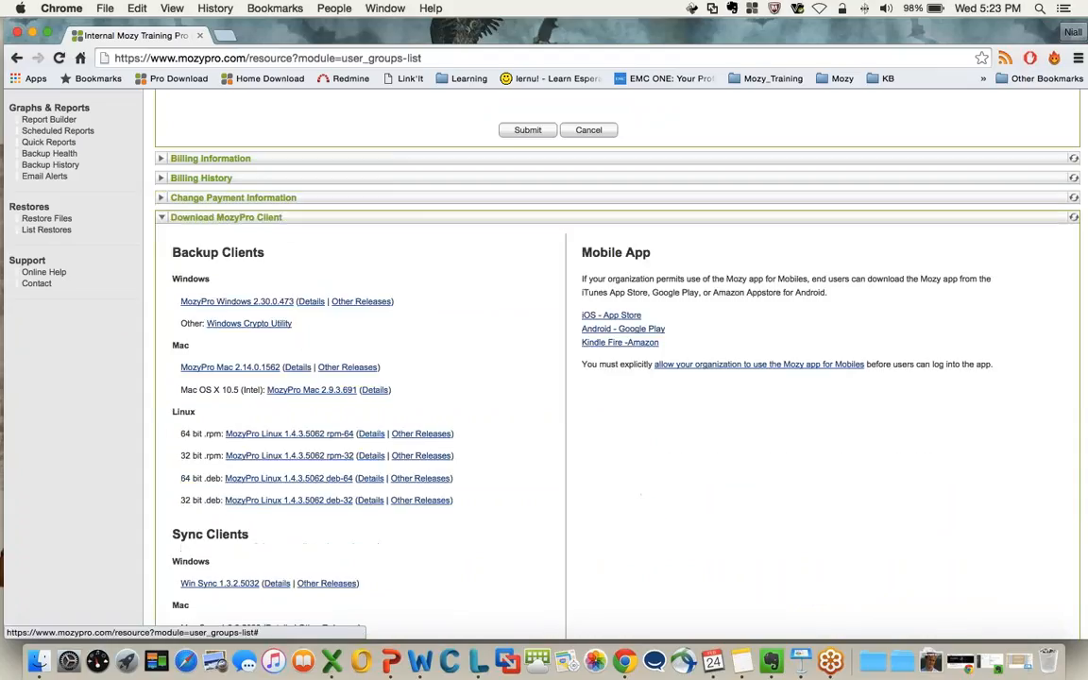
Review the backup and sync client downloads, copy the MozyPro Windows 2.30.0.473 link address, and collapse the Download MozyPro Client section
scroll(439, 342, "down", 5)
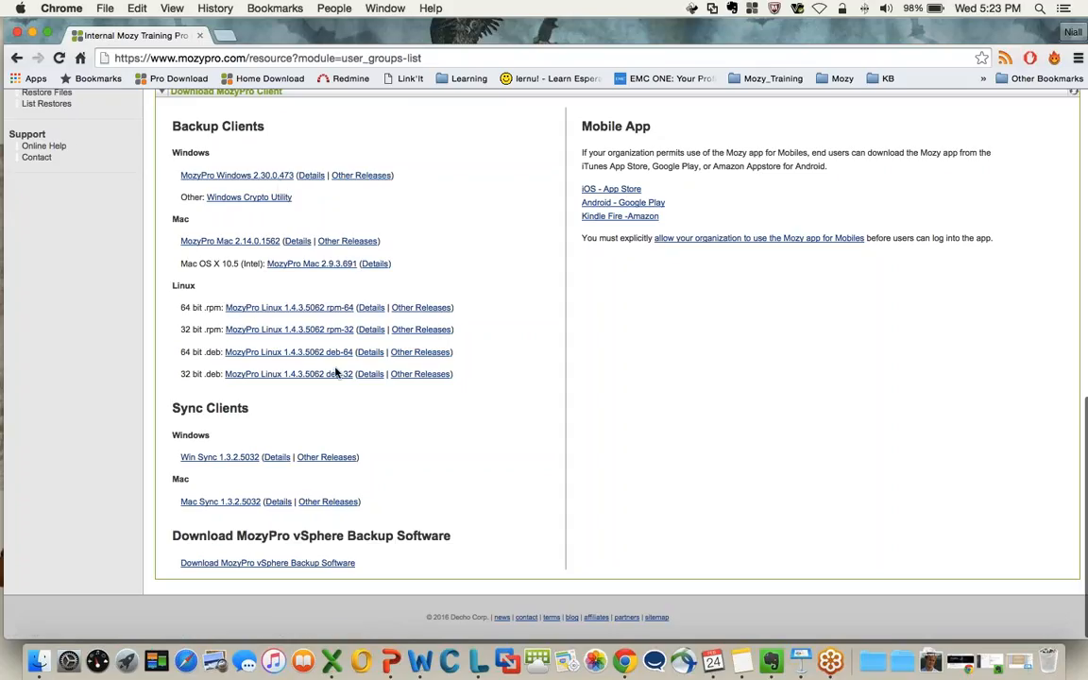
scroll(260, 311, "up", 2)
scroll(289, 396, "up", 1)
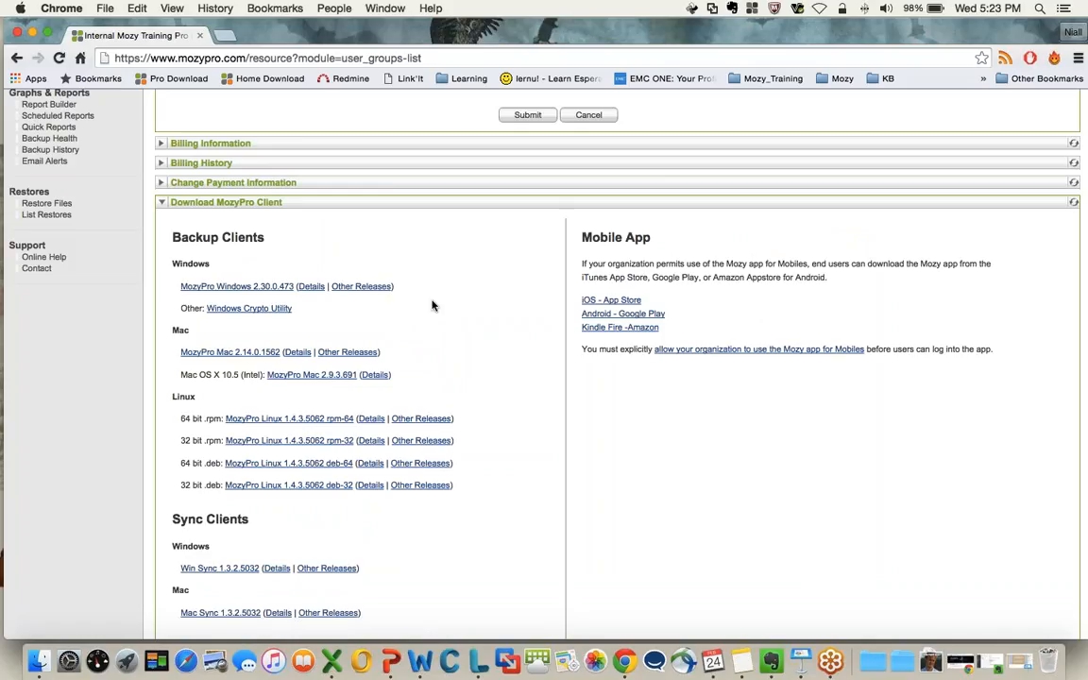
right_click(233, 286)
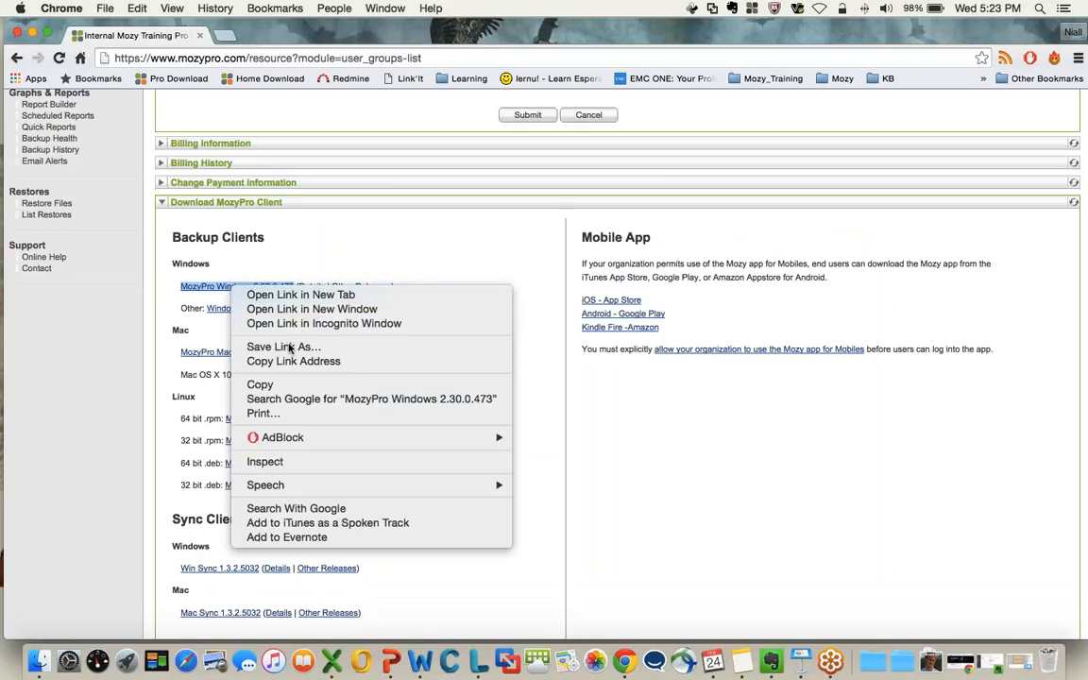
left_click(288, 363)
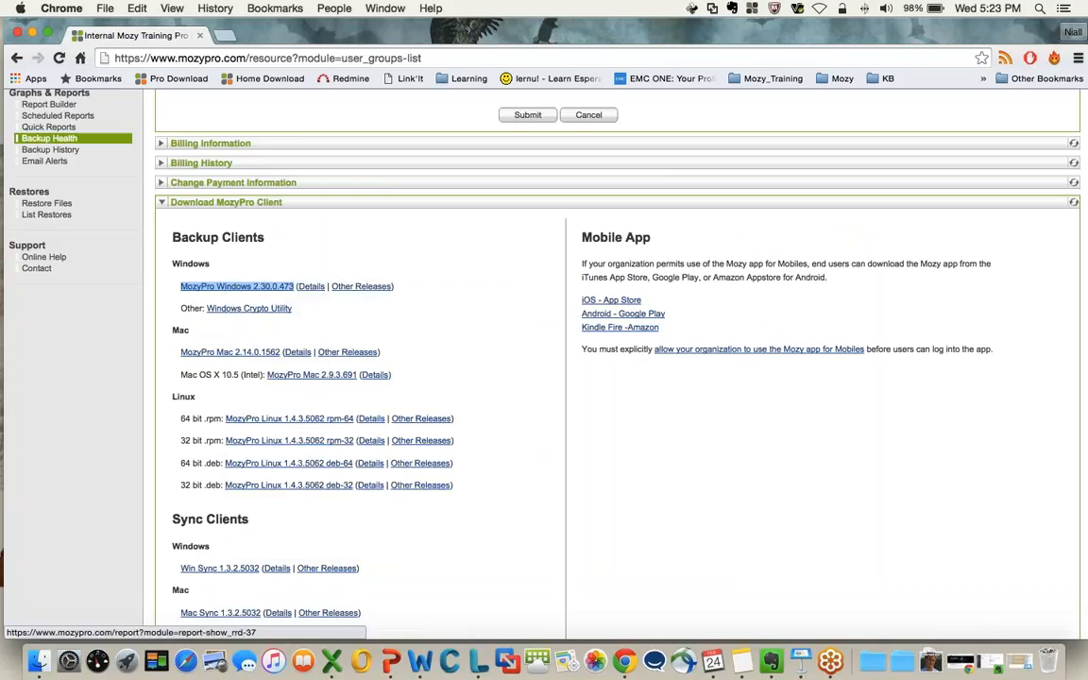
left_click(163, 202)
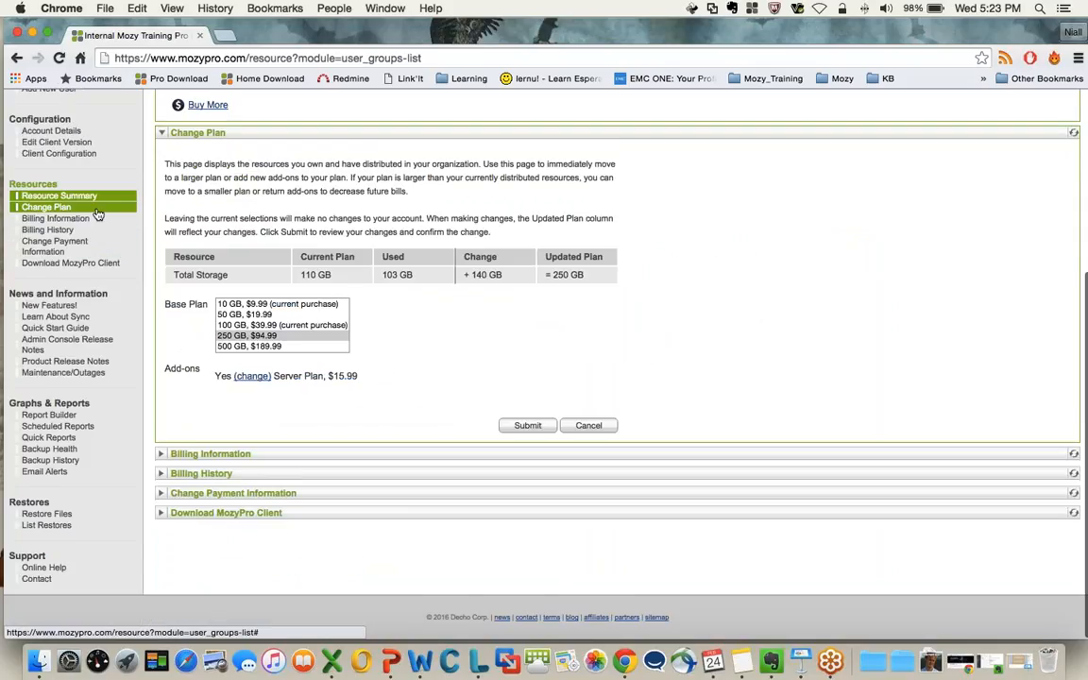
Open the Add New User form from the console's Quick Links and bring its profile section into view
scroll(99, 216, "up", 1)
scroll(132, 247, "up", 3)
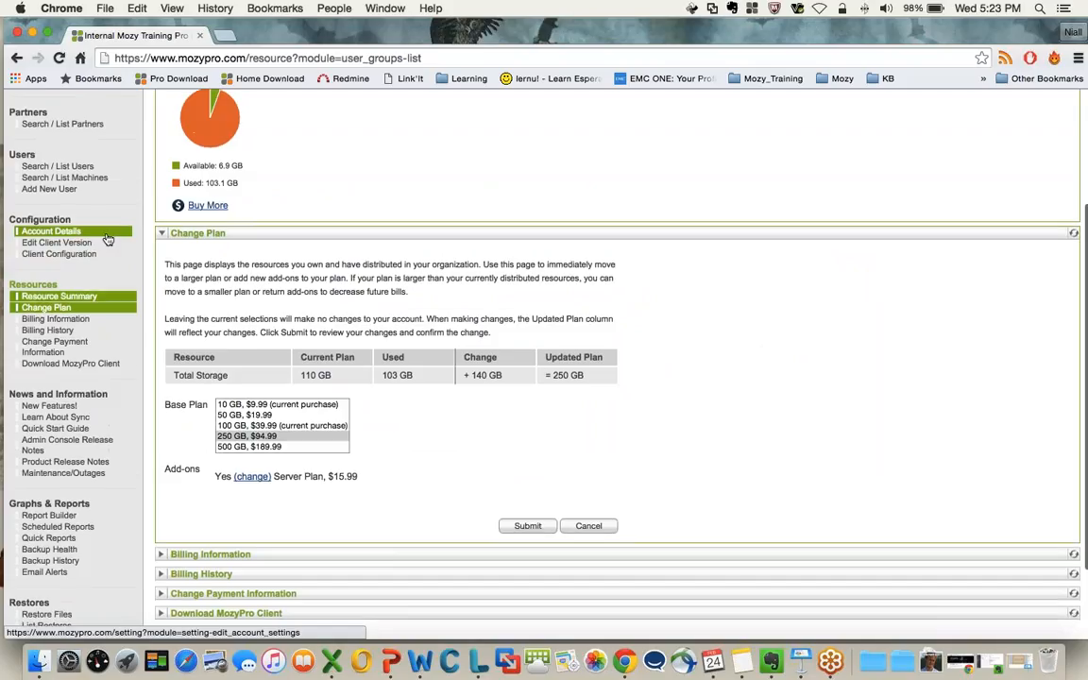
scroll(114, 236, "up", 5)
scroll(53, 209, "up", 1)
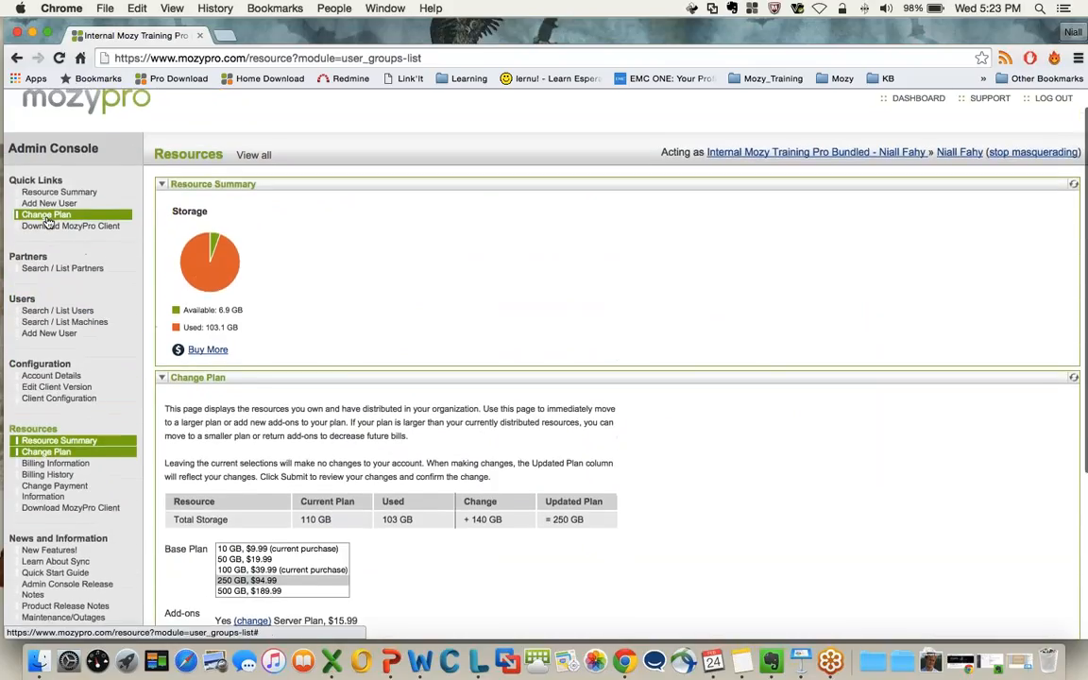
left_click(49, 204)
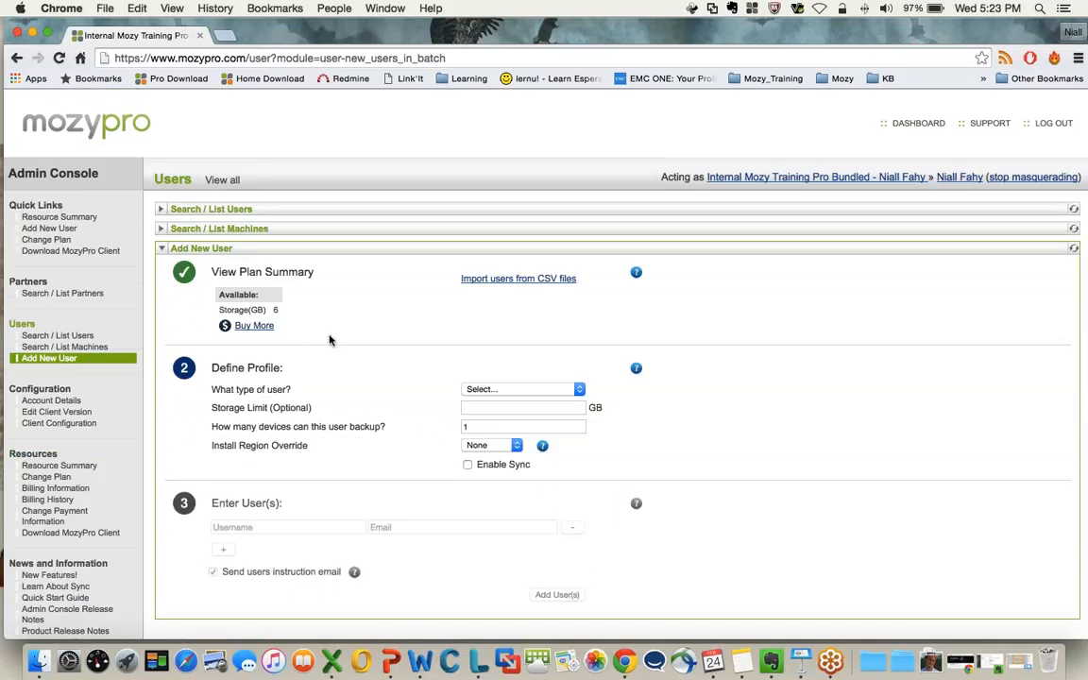
scroll(371, 367, "down", 3)
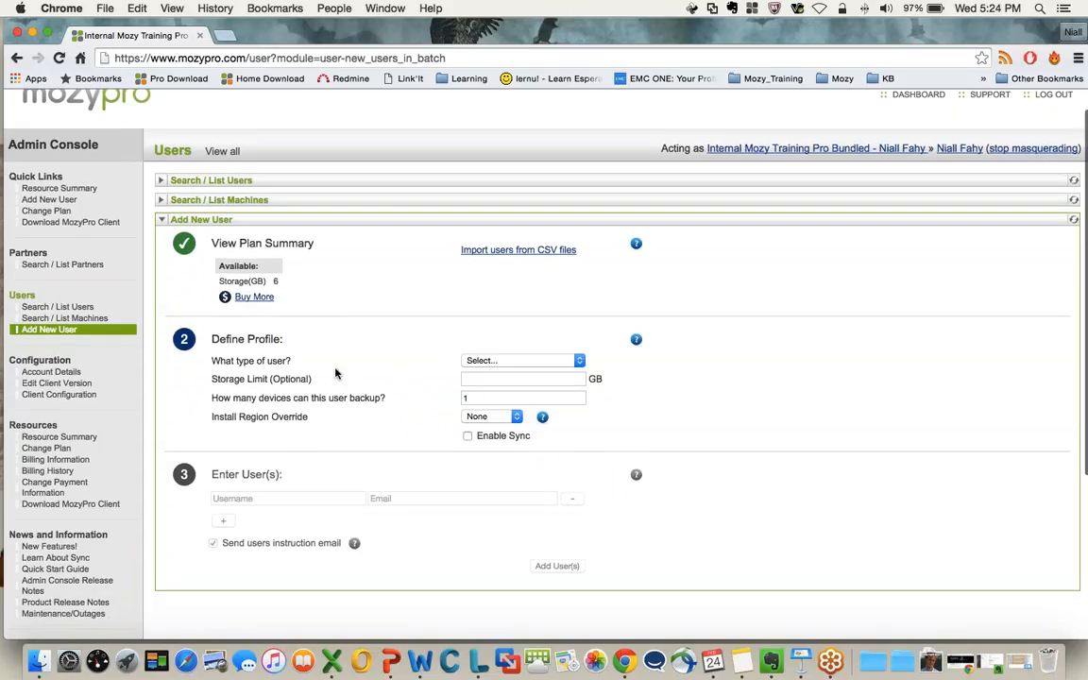
Look at the available choices for the new user's type under Define Profile without picking one
left_click(482, 364)
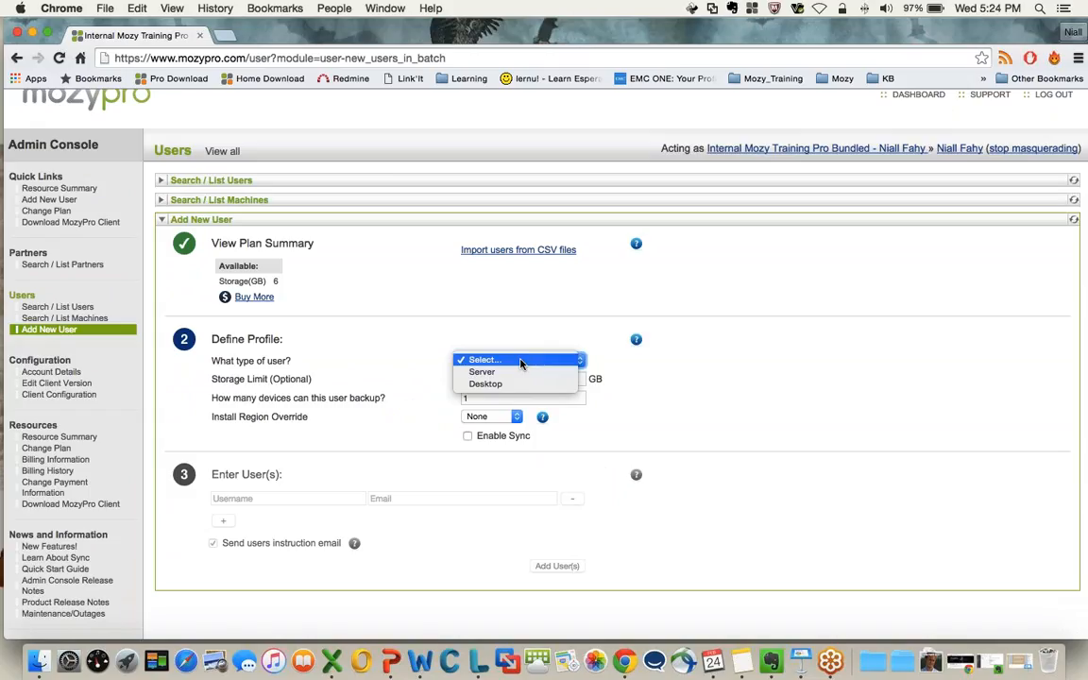
left_click(412, 379)
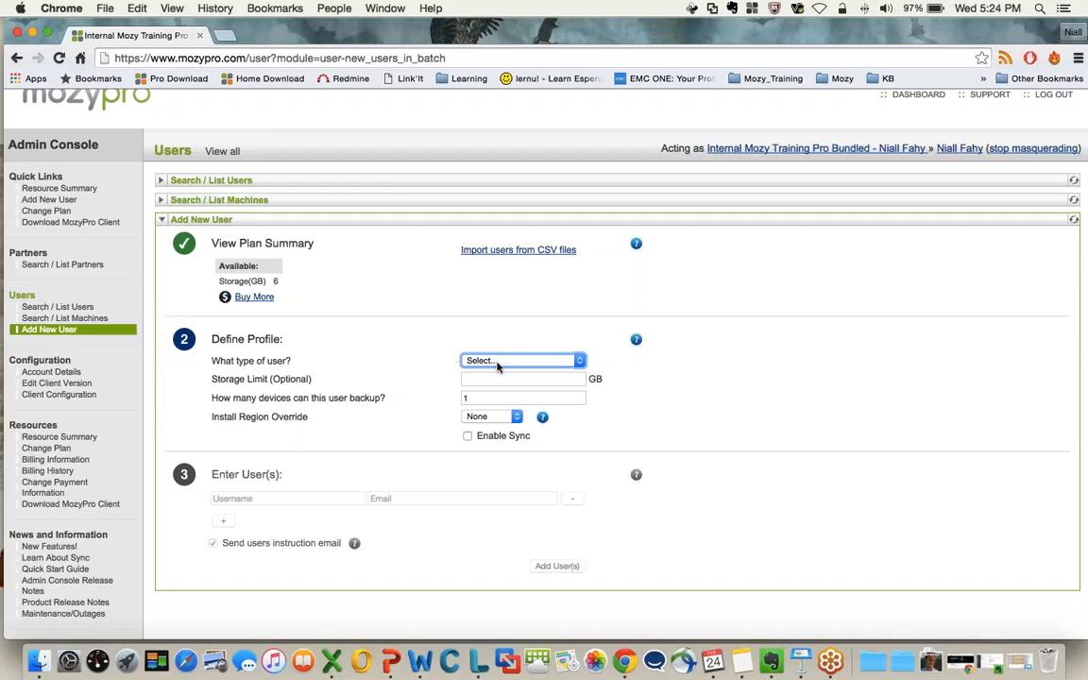
left_click(490, 381)
left_click(490, 381)
List the users, open the details of the one with the 35 GB storage limit, and compare them with the Add New User fields
left_click(210, 181)
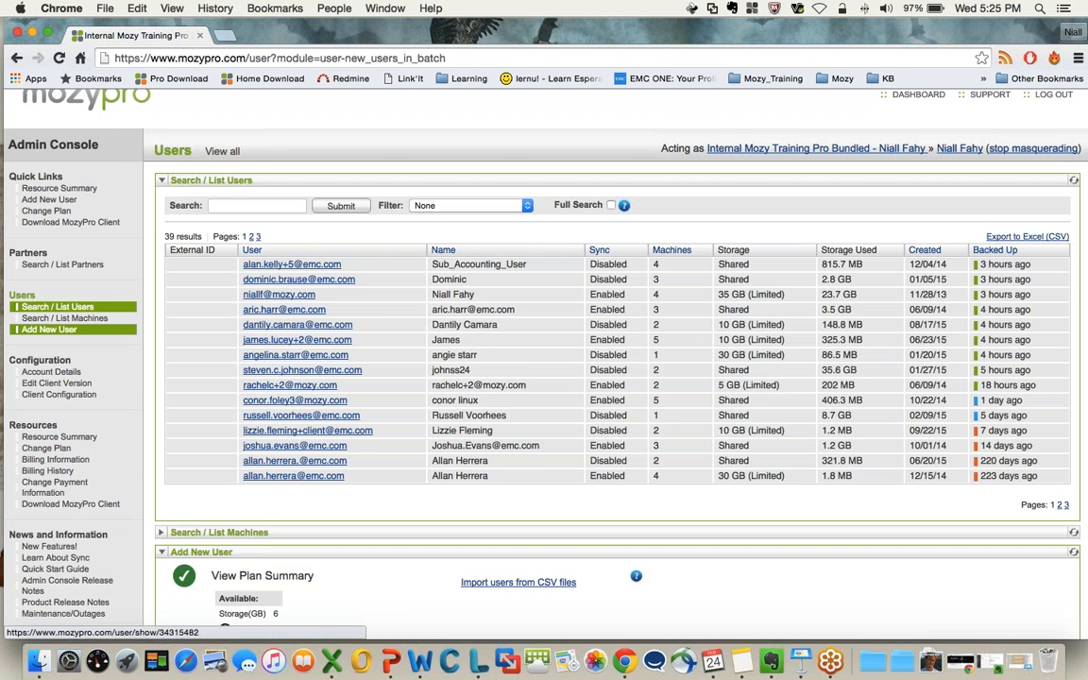
left_click(272, 296)
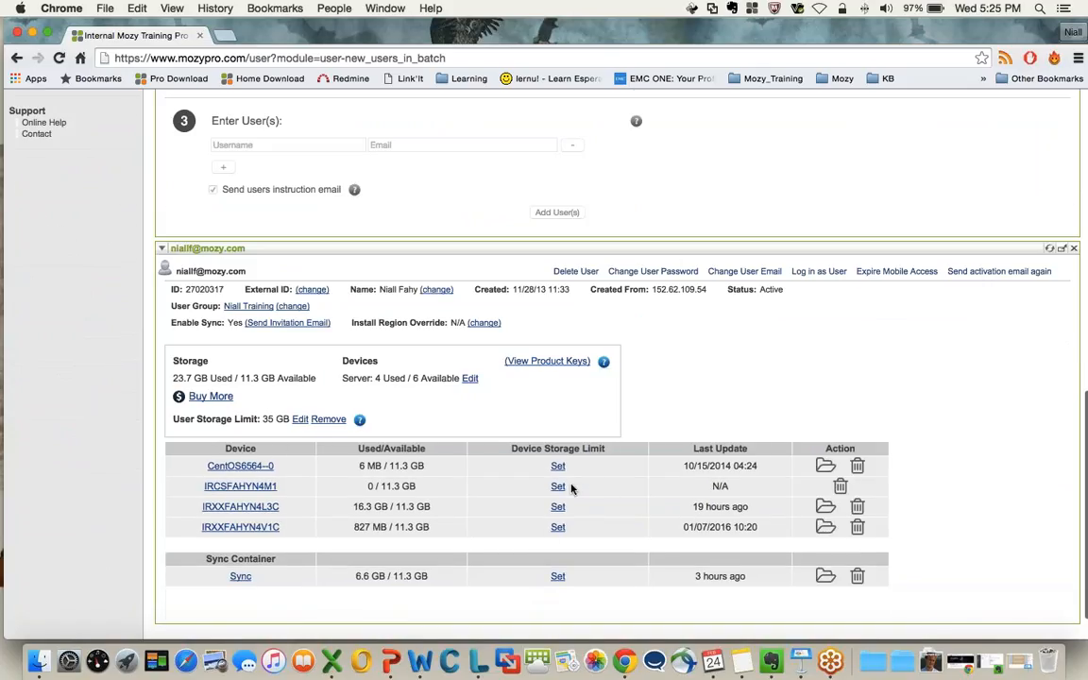
scroll(547, 535, "up", 5)
left_click(485, 331)
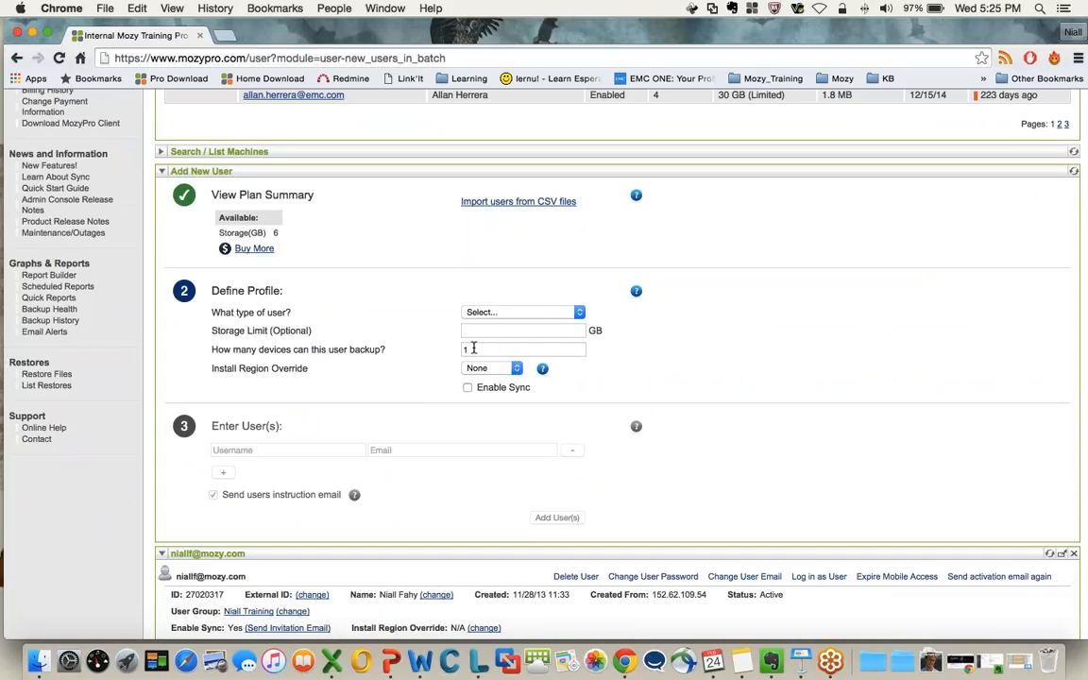
scroll(473, 347, "down", 5)
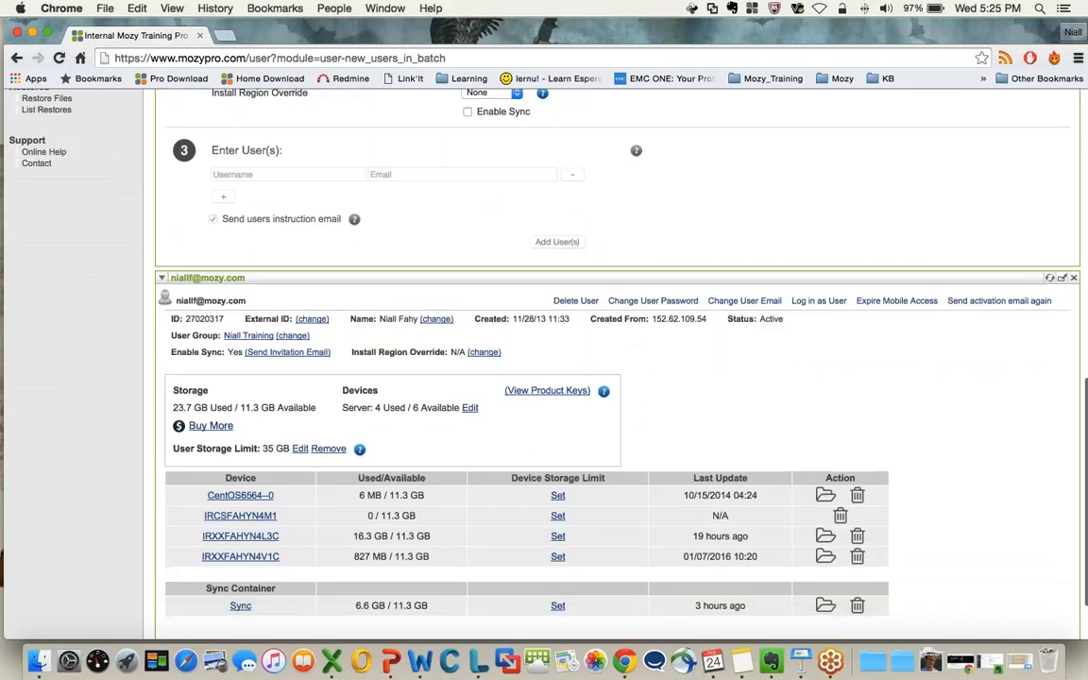
scroll(481, 410, "up", 7)
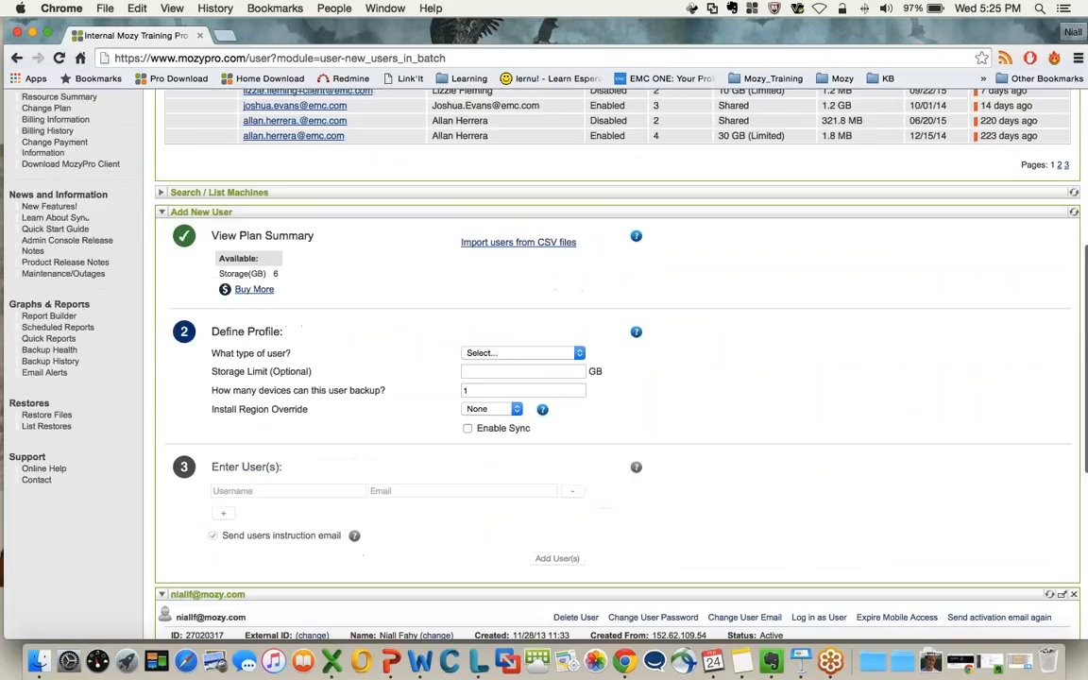
scroll(485, 390, "down", 1)
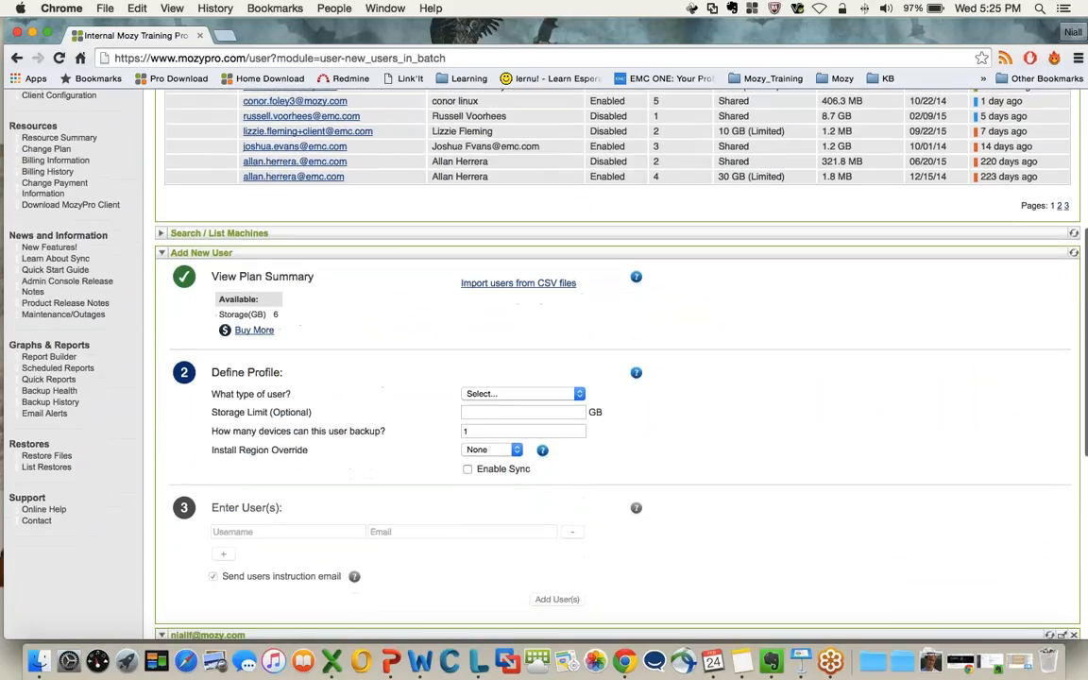
Set the number of devices the new user can back up to 2 and enable Sync
left_click(487, 433)
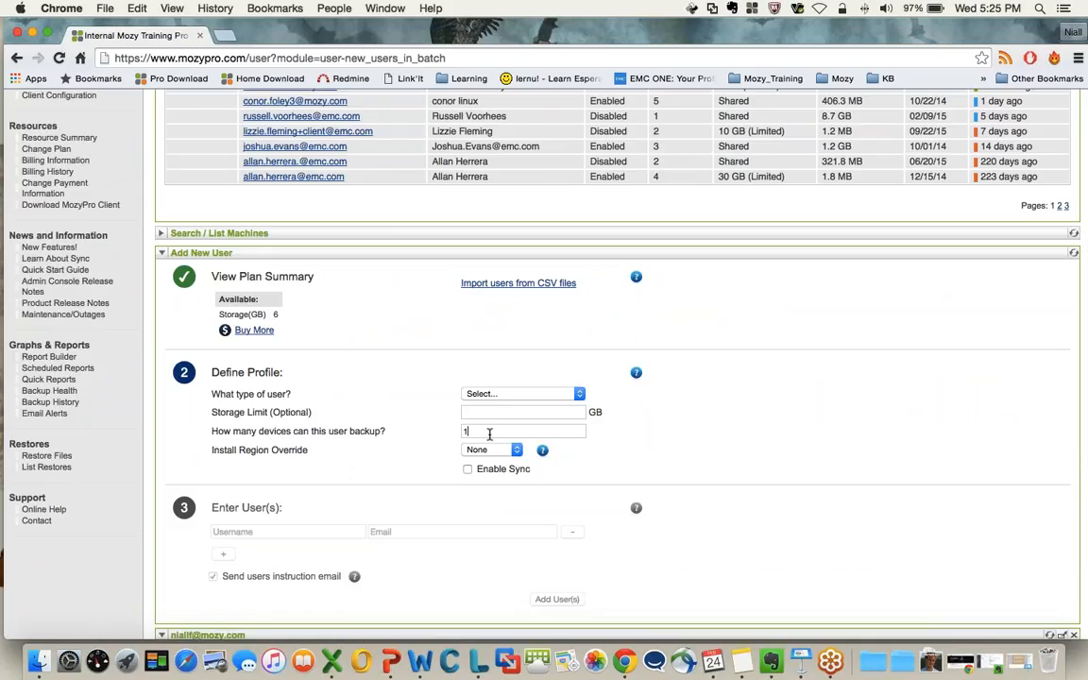
key("BackSpace")
scroll(489, 435, "down", 1)
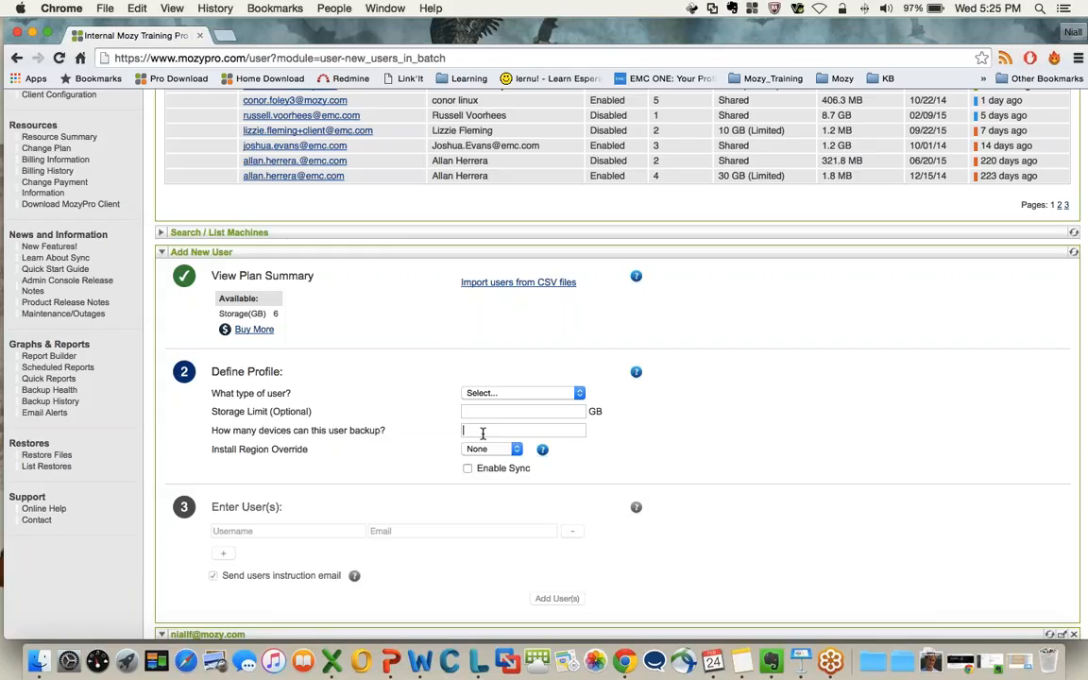
type("2")
scroll(483, 478, "down", 5)
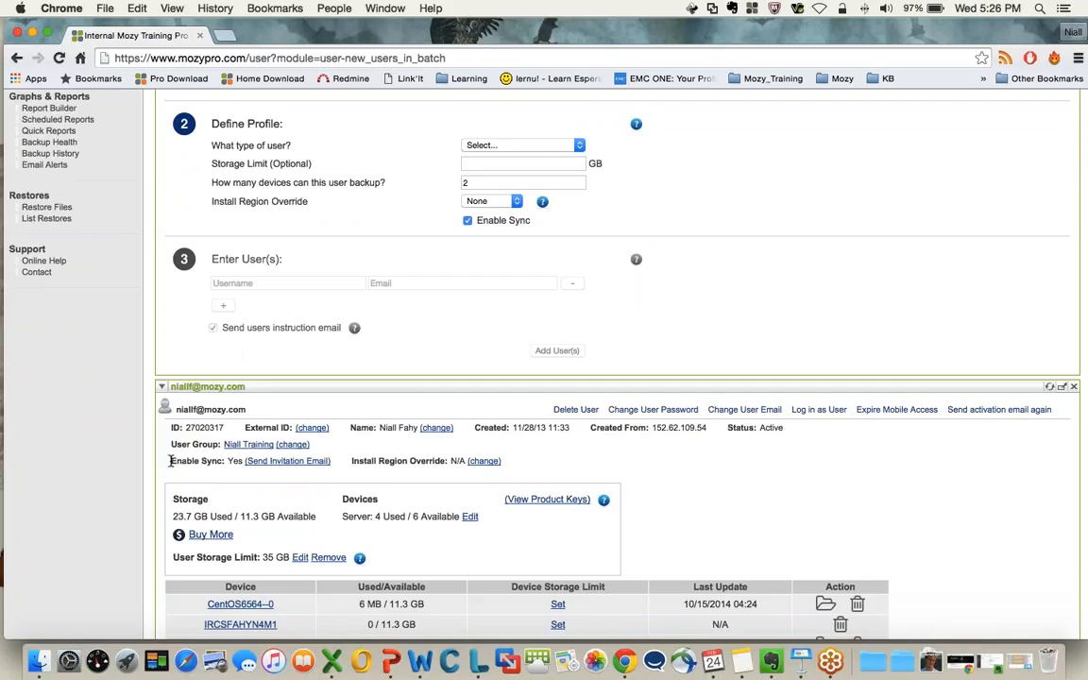
Highlight the Enable Sync line and its value in the existing user's details
left_click_drag(171, 460, 330, 461)
left_click(343, 459)
left_click_drag(228, 461, 242, 462)
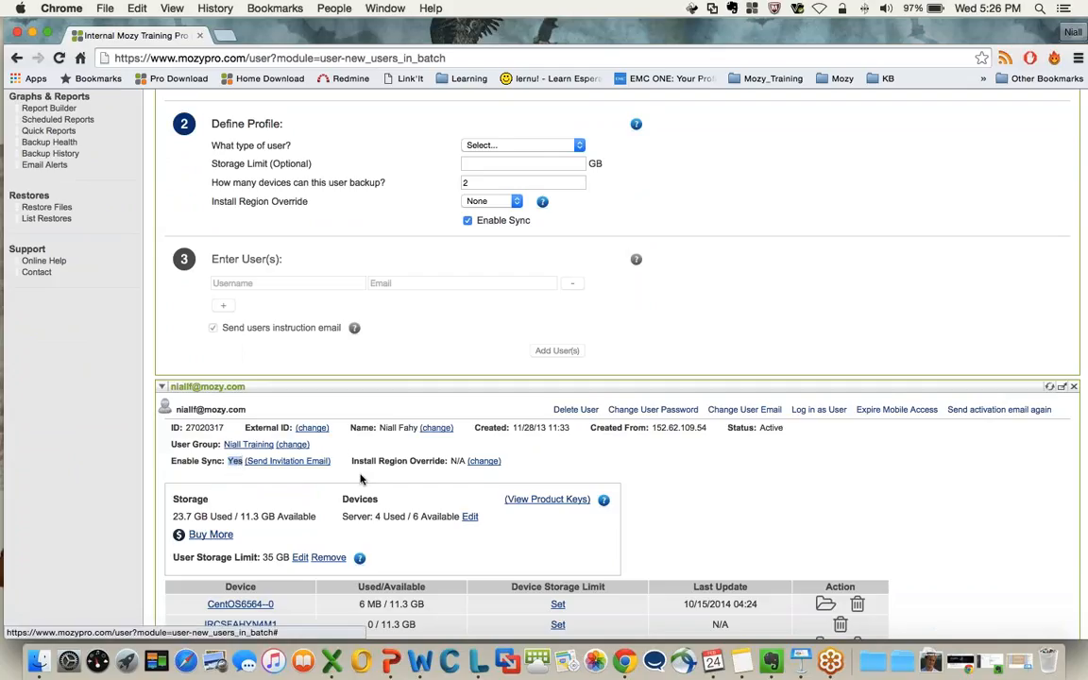
Turn off Sync for the new user and set the user type to Server
left_click(467, 221)
scroll(347, 291, "down", 2)
scroll(354, 206, "up", 5)
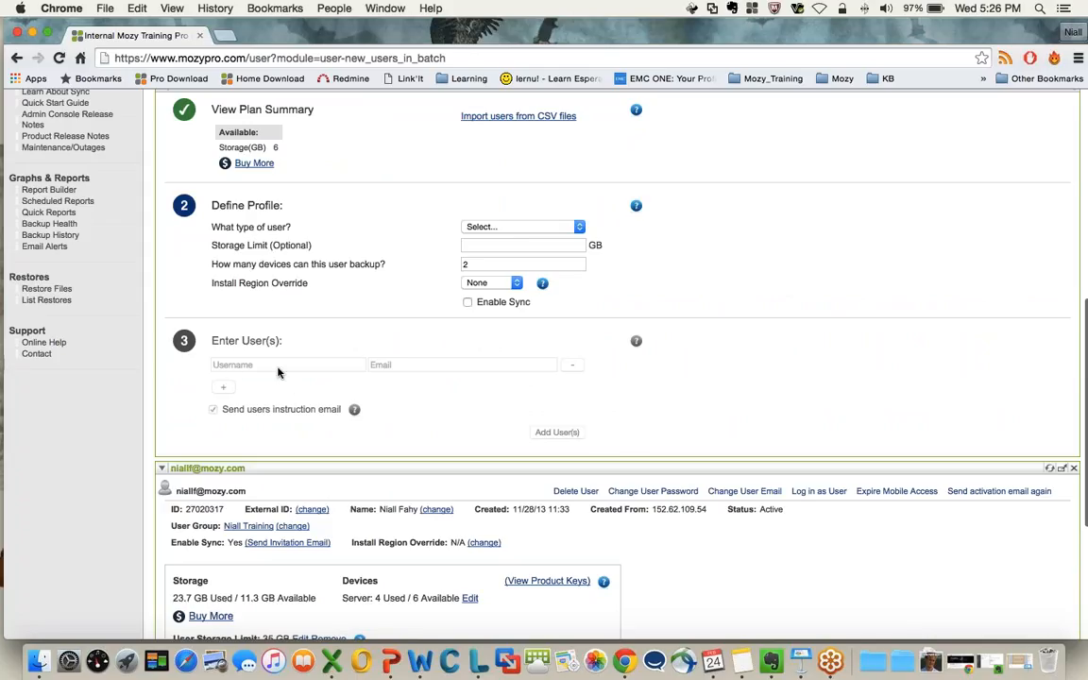
left_click(477, 227)
left_click(487, 240)
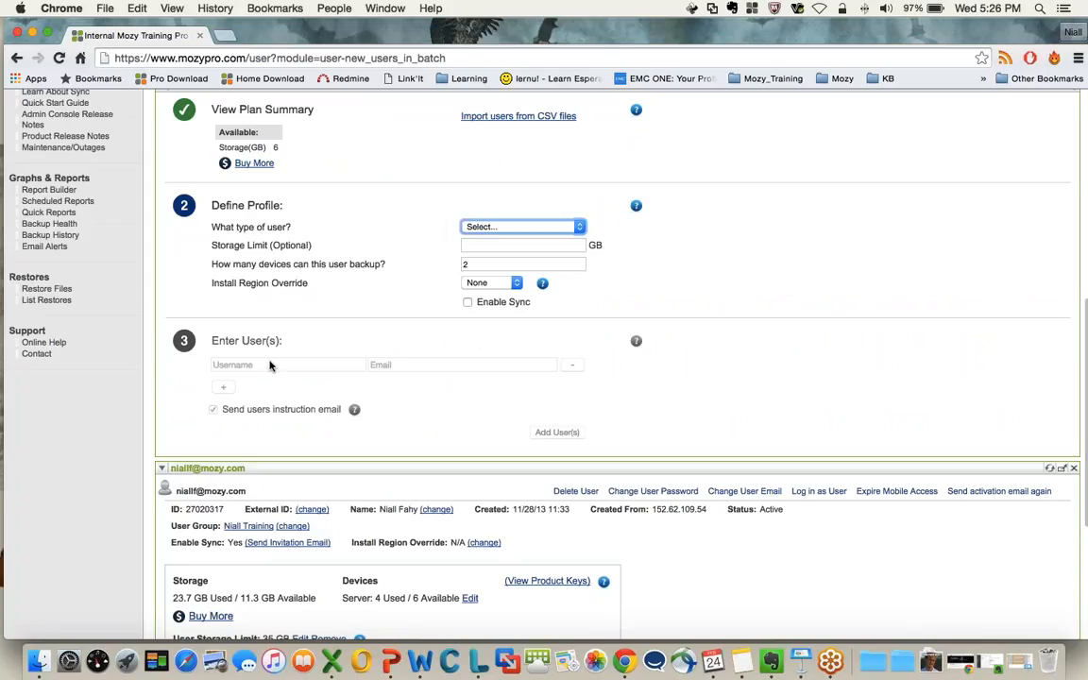
Enter the new user's full name and e-mail address in the first row under Enter User(s)
left_click(232, 349)
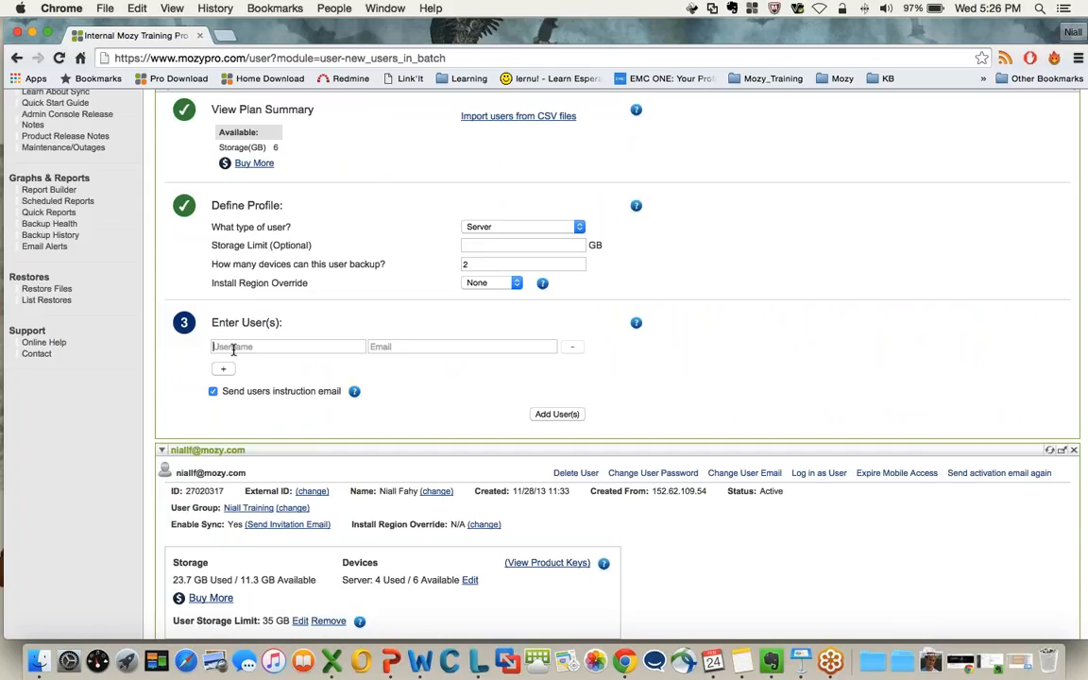
left_click(383, 348)
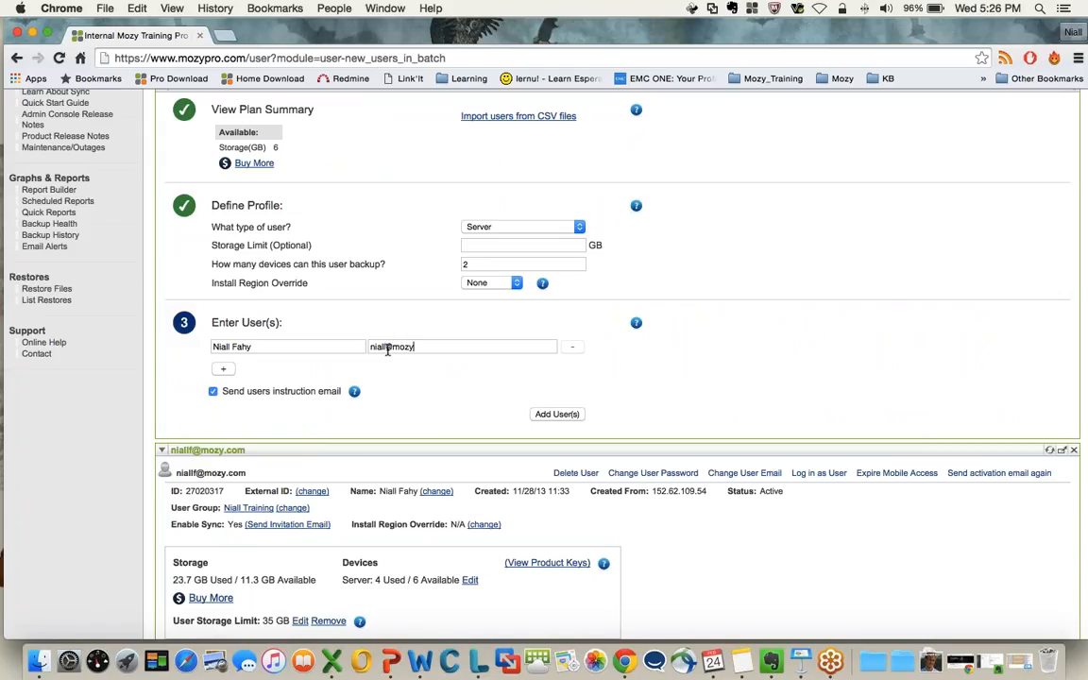
Add three blank user rows below the first one, then collapse the Add New User section
left_click(222, 369)
left_click(223, 386)
left_click(223, 407)
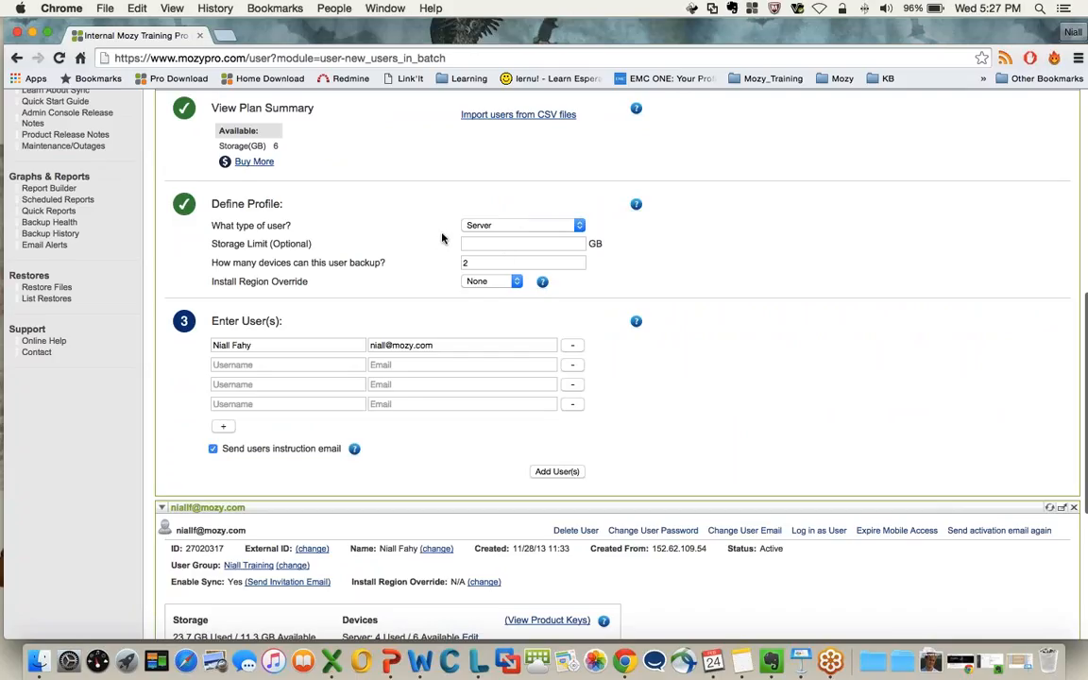
scroll(451, 438, "down", 1)
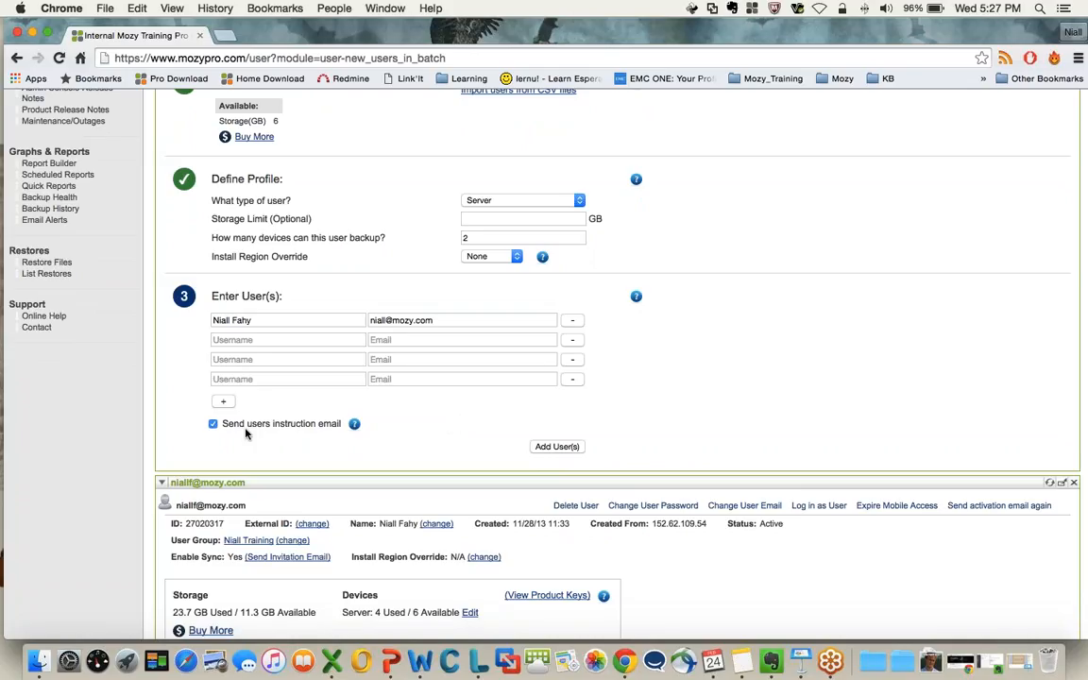
scroll(246, 433, "up", 5)
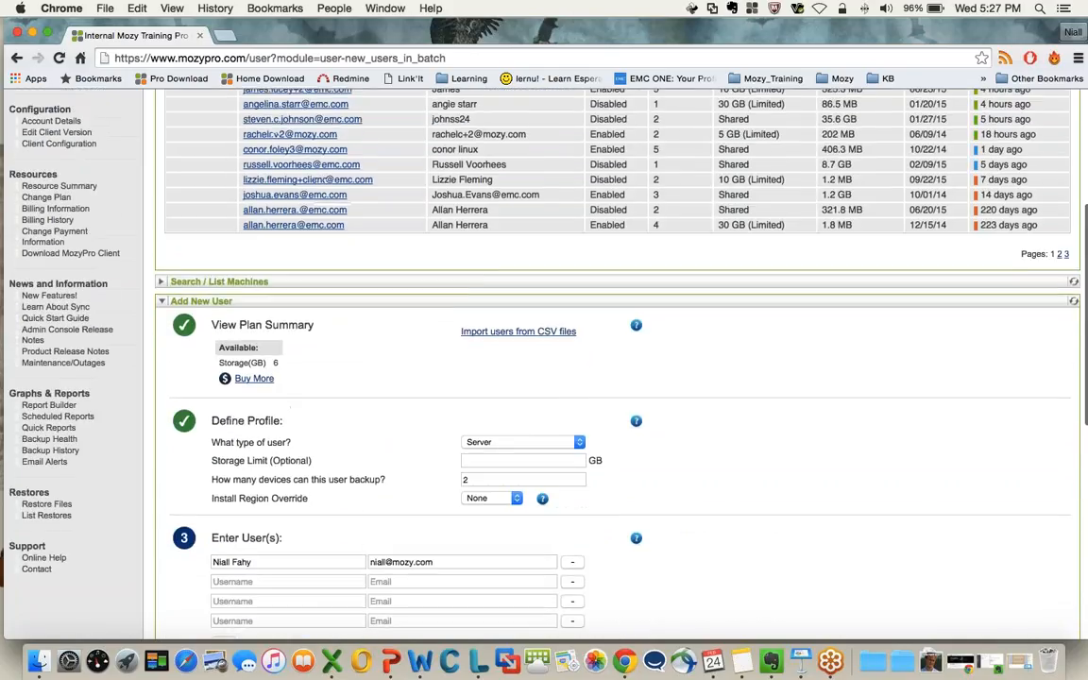
left_click(202, 300)
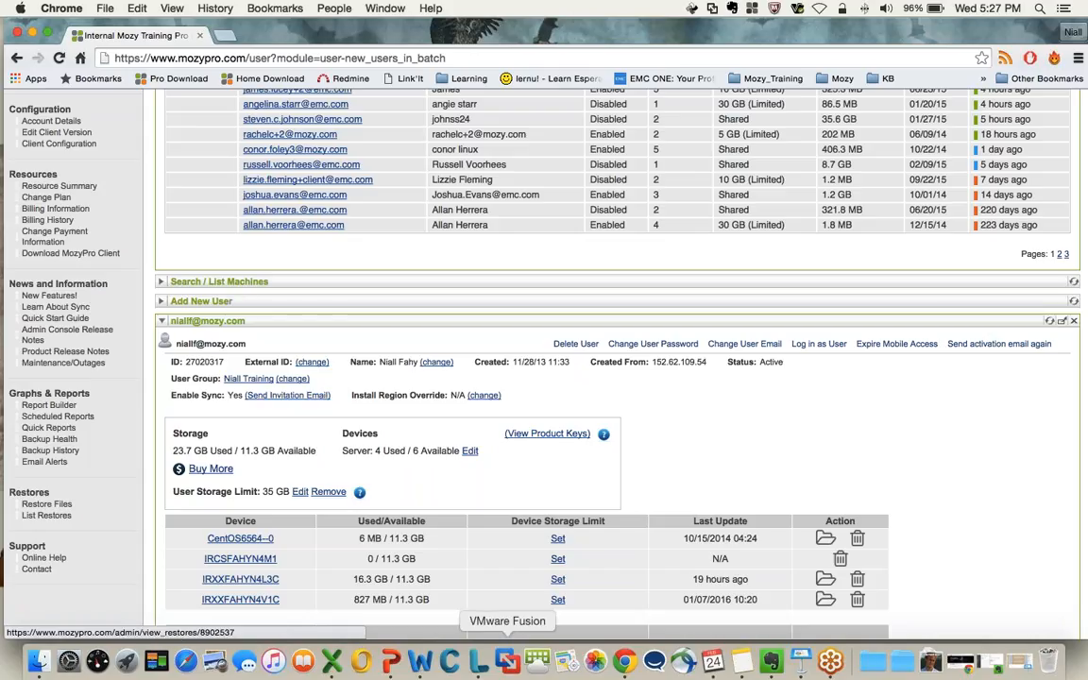
Switch to the Feb_2016_Webinar_Managing_Resources.pptx presentation in PowerPoint and show the Questions & Answers slide
left_click(390, 663)
left_click(120, 419)
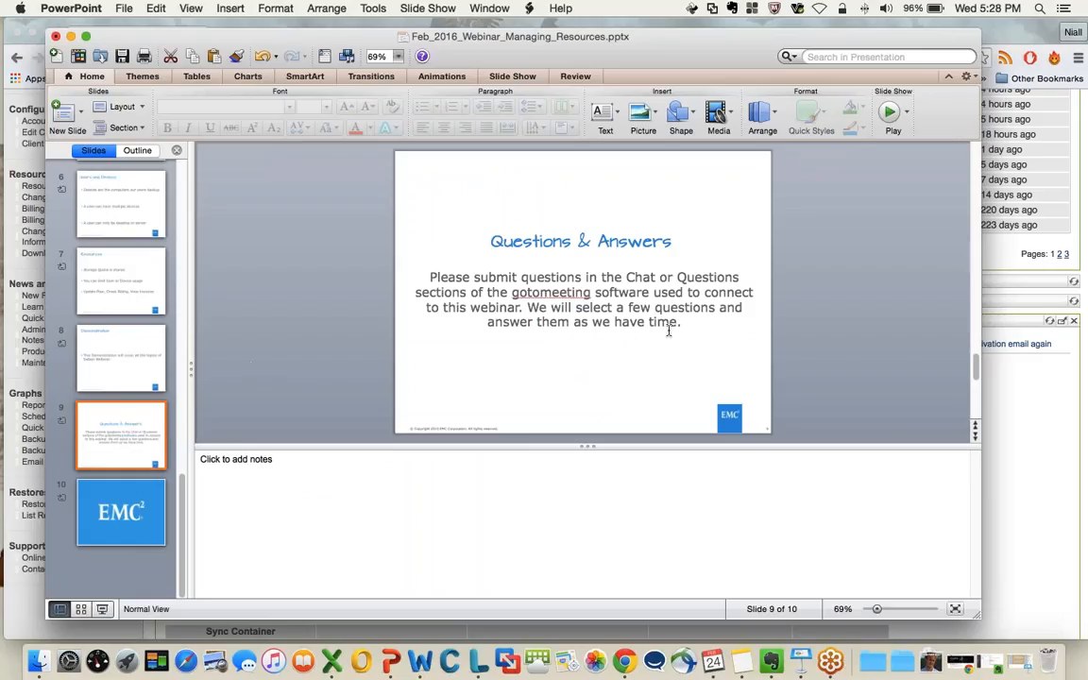
left_click(1075, 56)
Switch back to Chrome and load support.mozy.com in a new tab
key("super+Tab")
left_click(206, 35)
type("s")
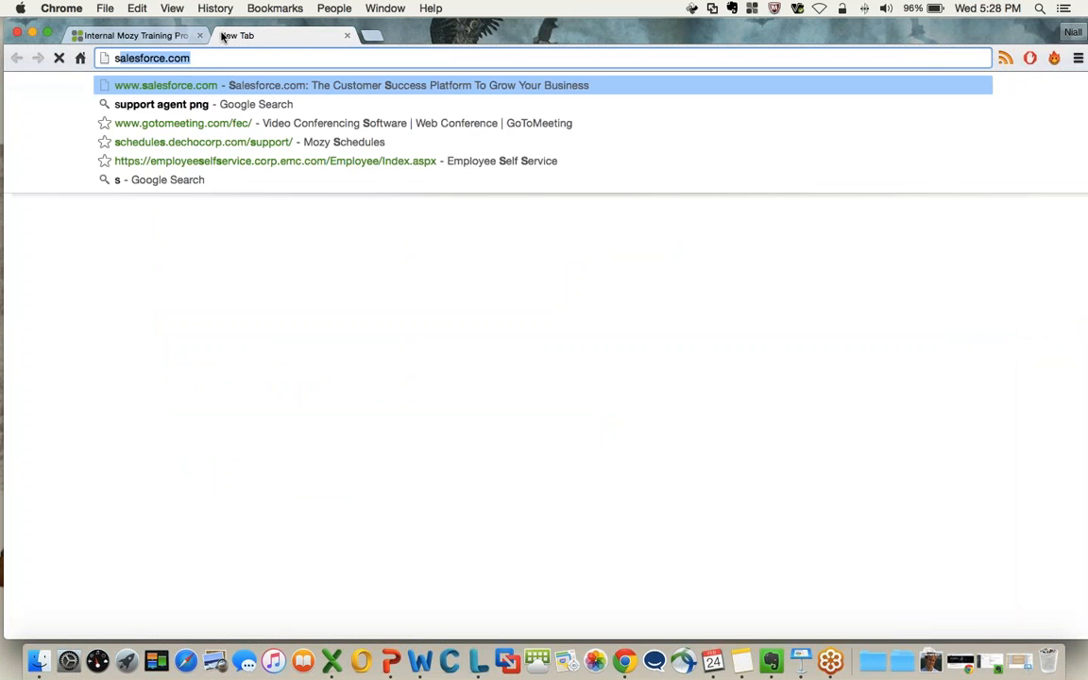
type("upport.mozy.com")
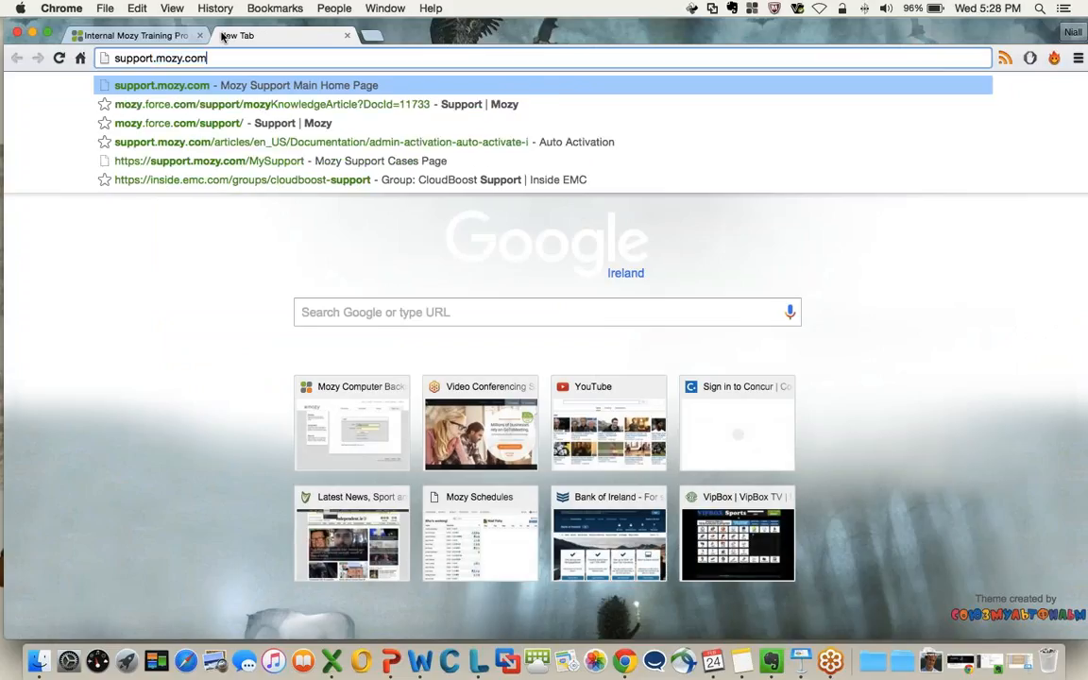
key("Return")
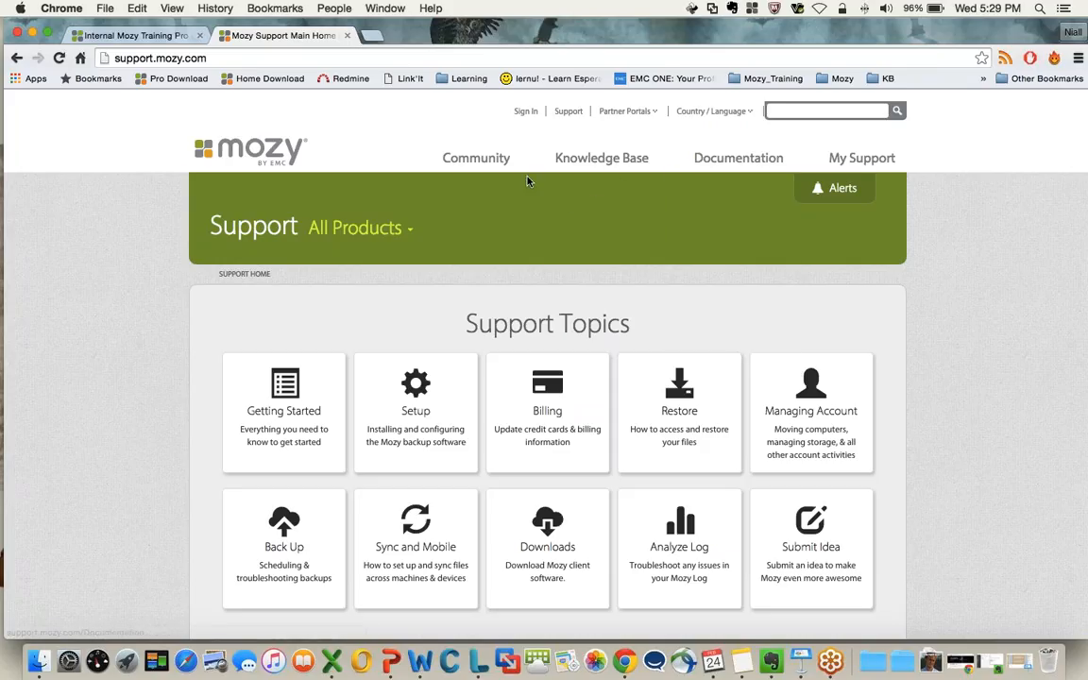
Open the Tutorials page of the Mozy Community from the support site
mouse_move(416, 151)
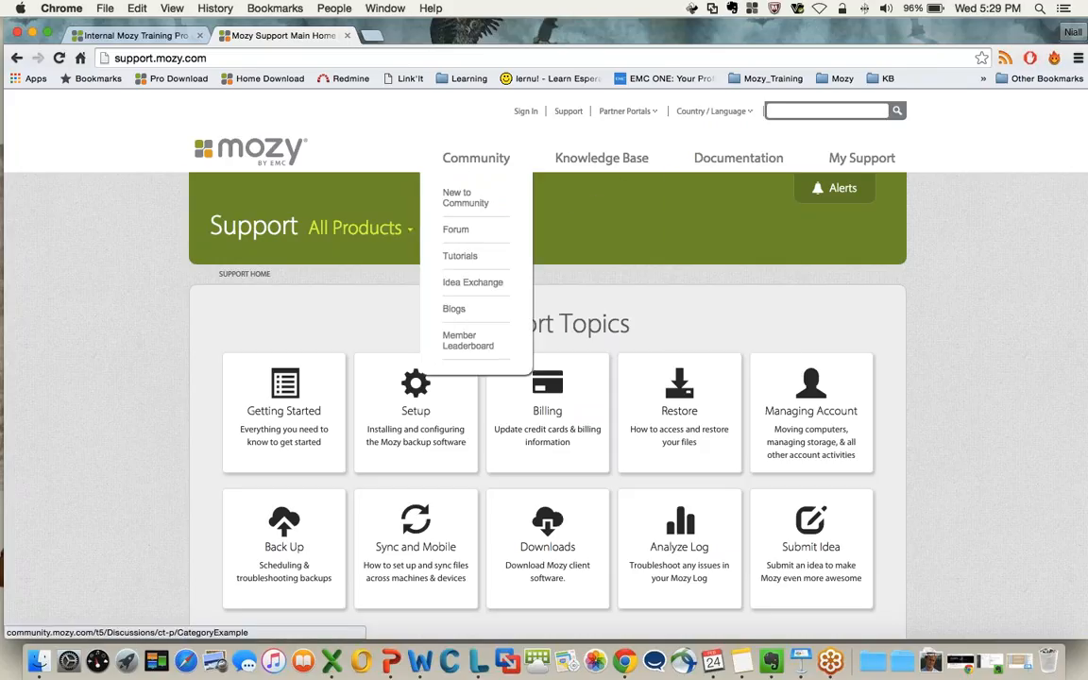
left_click_drag(453, 259, 481, 258)
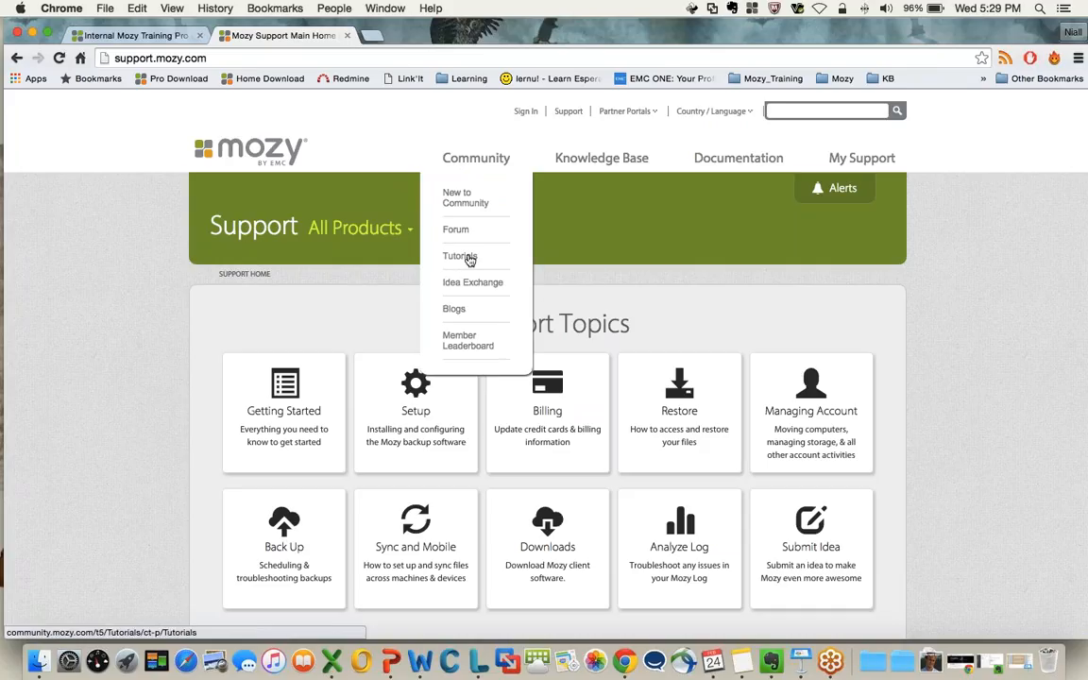
left_click(465, 261)
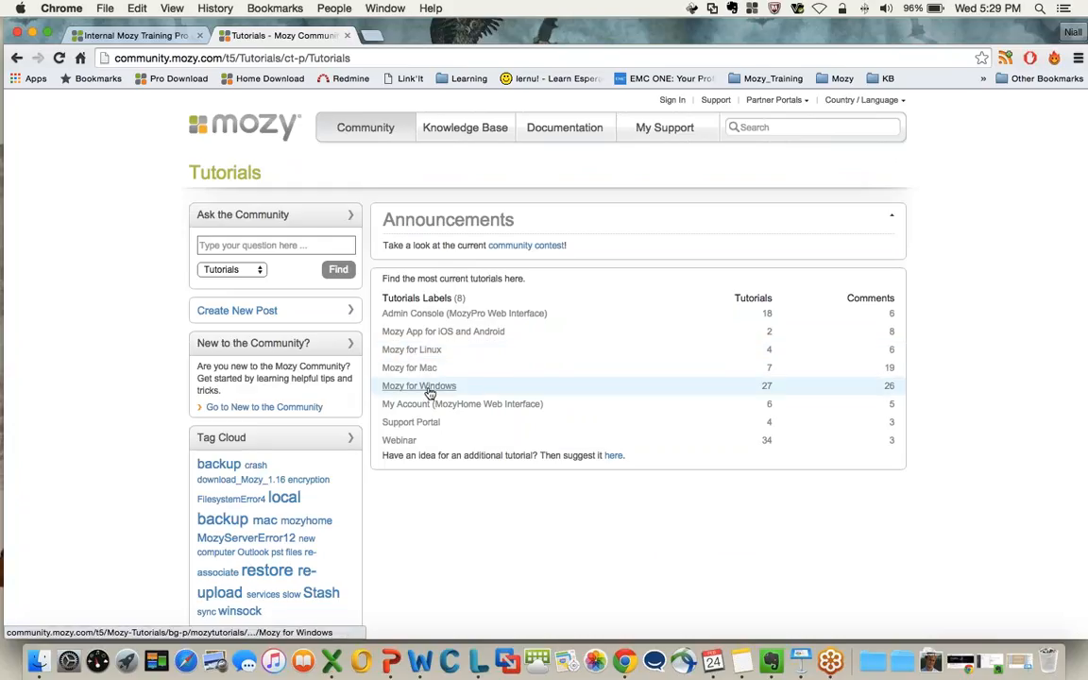
Open the tutorials labelled Webinar and look through the list of past webinars
left_click(404, 427)
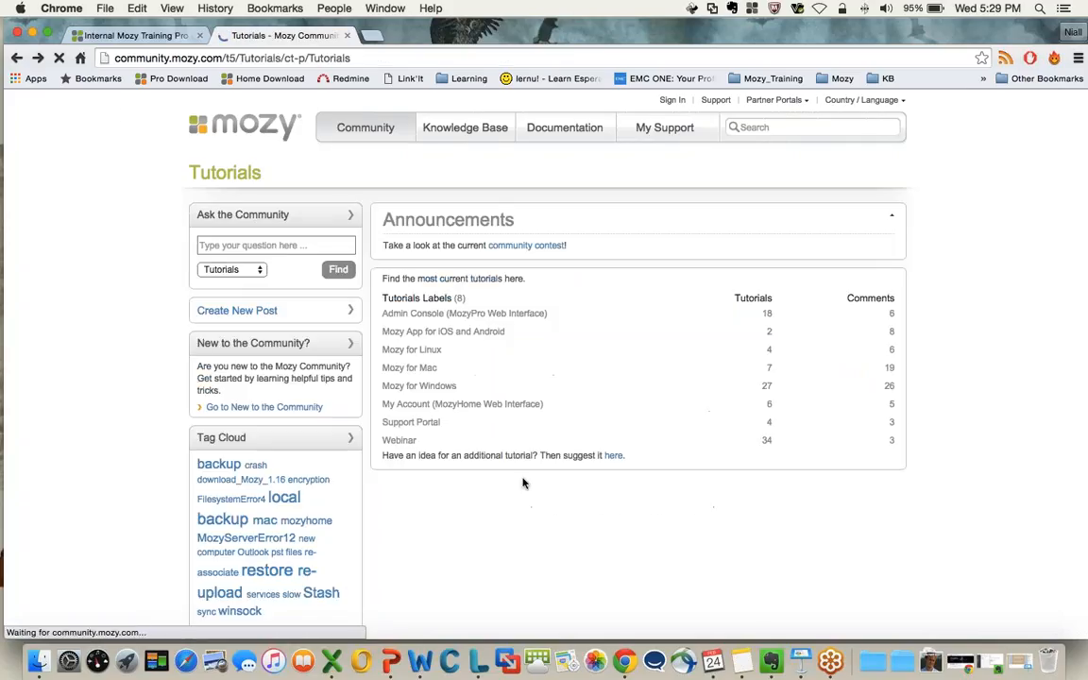
left_click(398, 441)
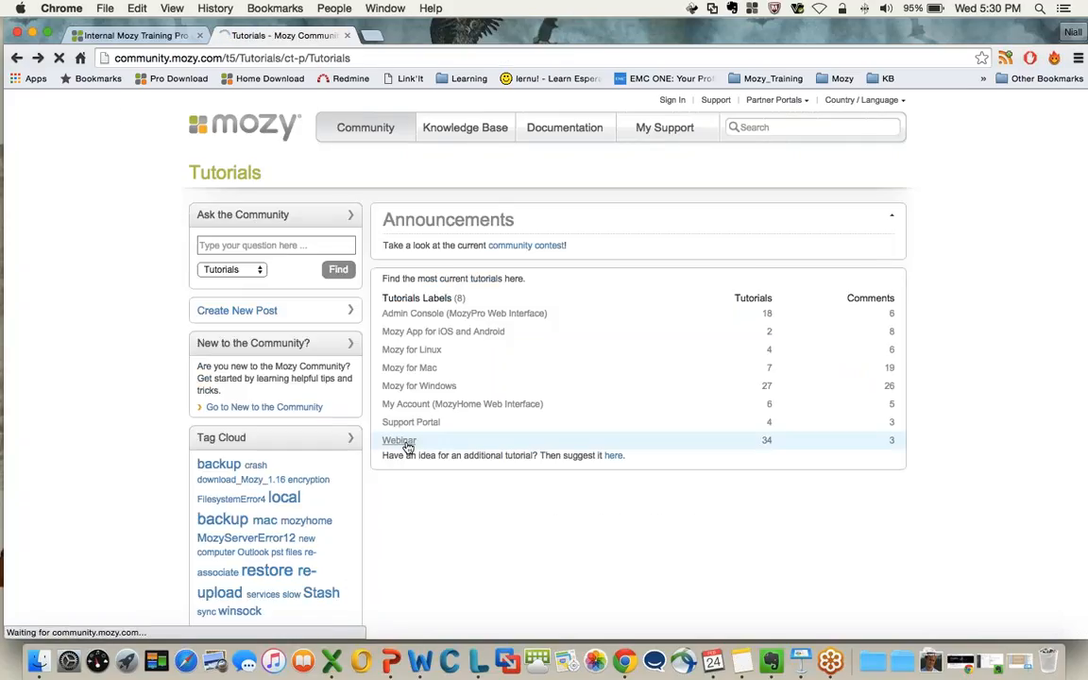
scroll(428, 412, "down", 5)
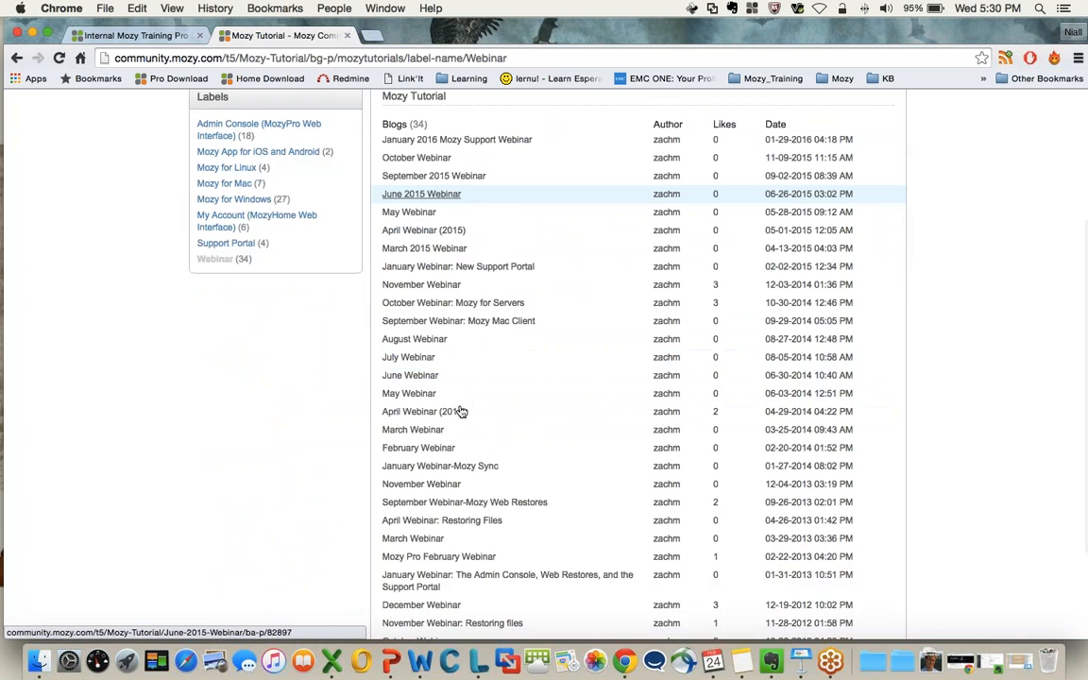
scroll(480, 425, "down", 1)
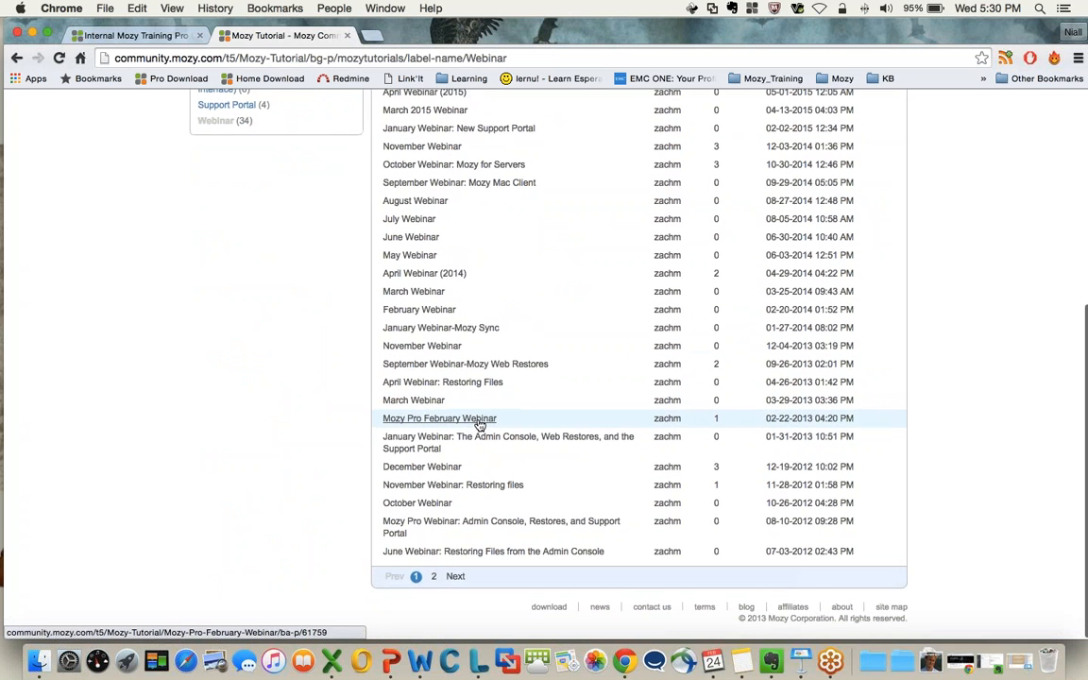
scroll(480, 425, "up", 5)
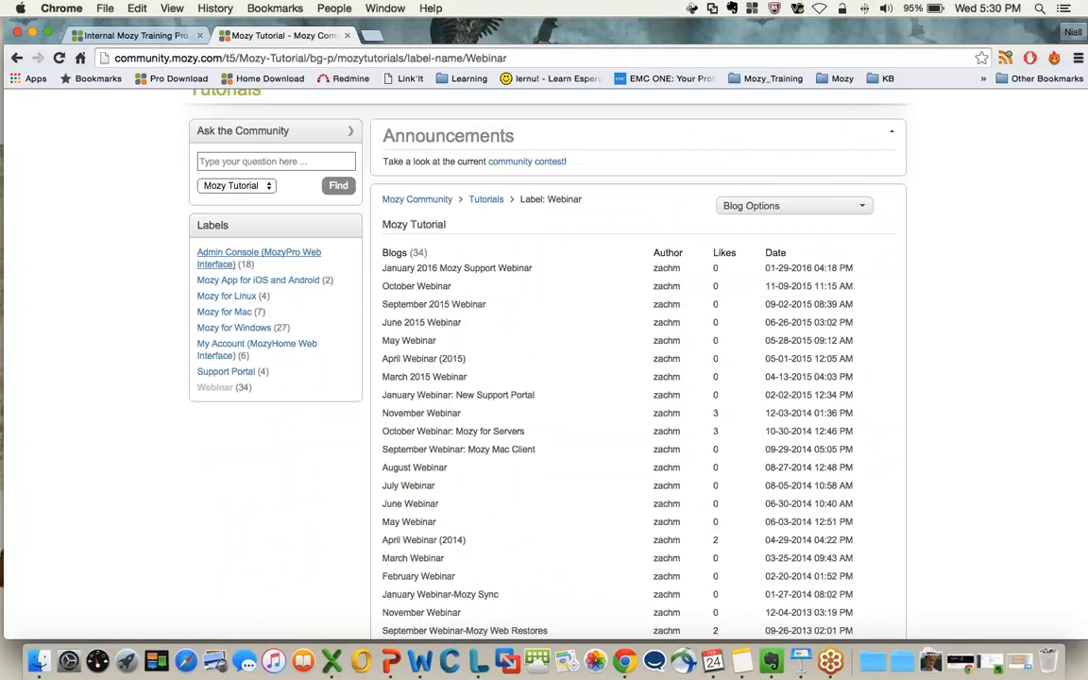
Switch to the Feb_2016_Webinar_Managing_Resources.pptx presentation in PowerPoint and start the slide show from the Questions & Answers slide
left_click(392, 661)
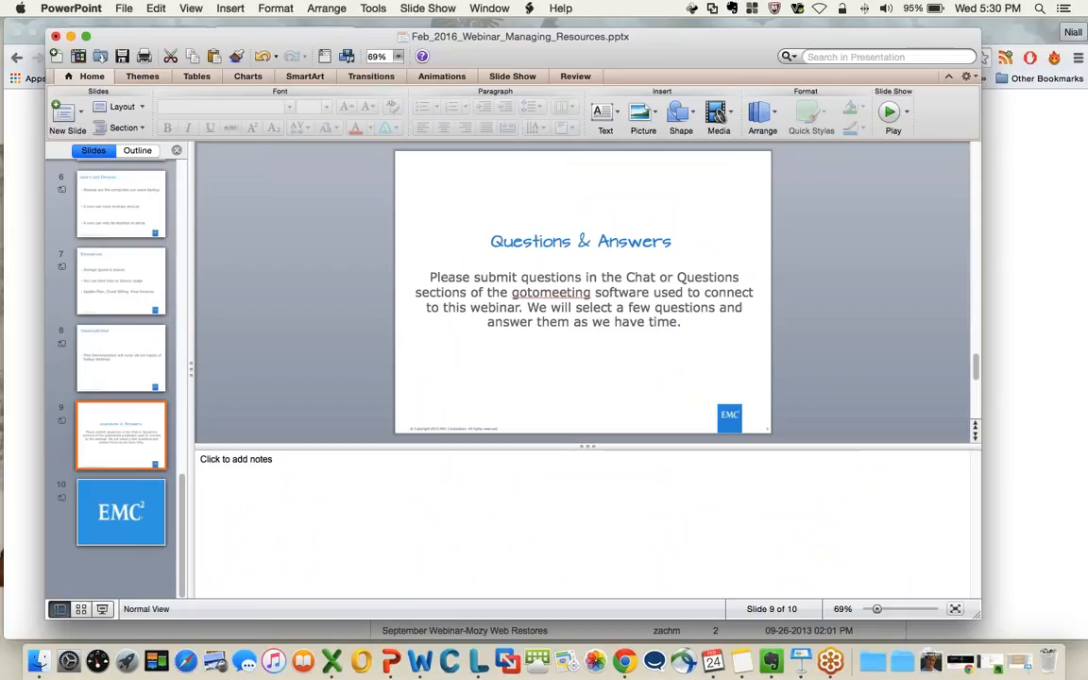
key("super+shift+Return")
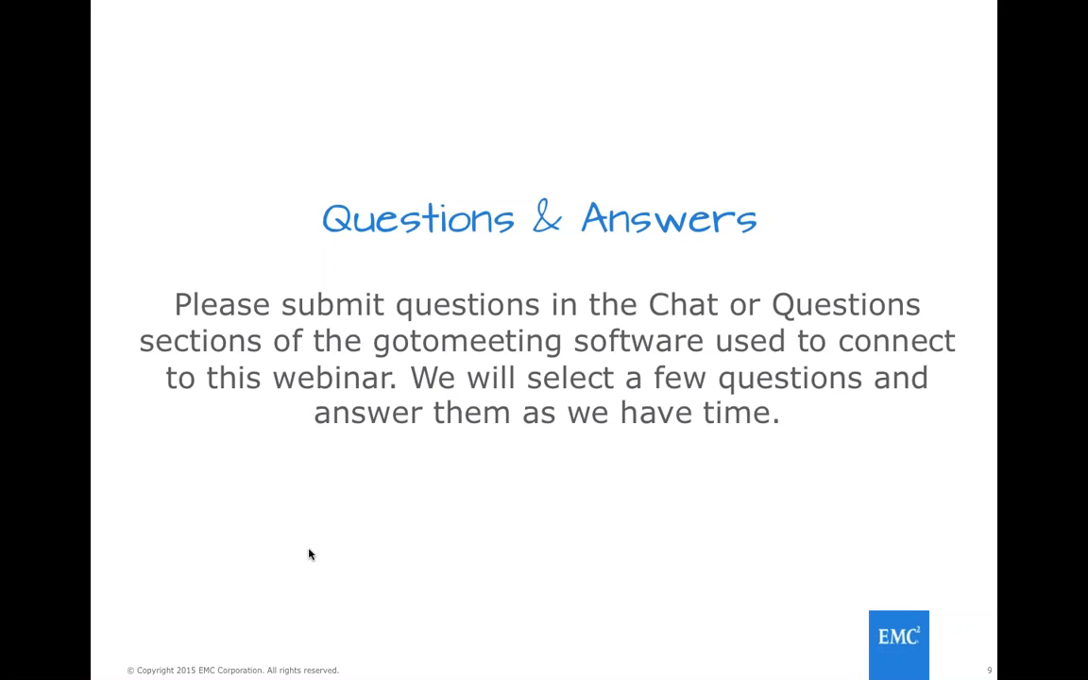